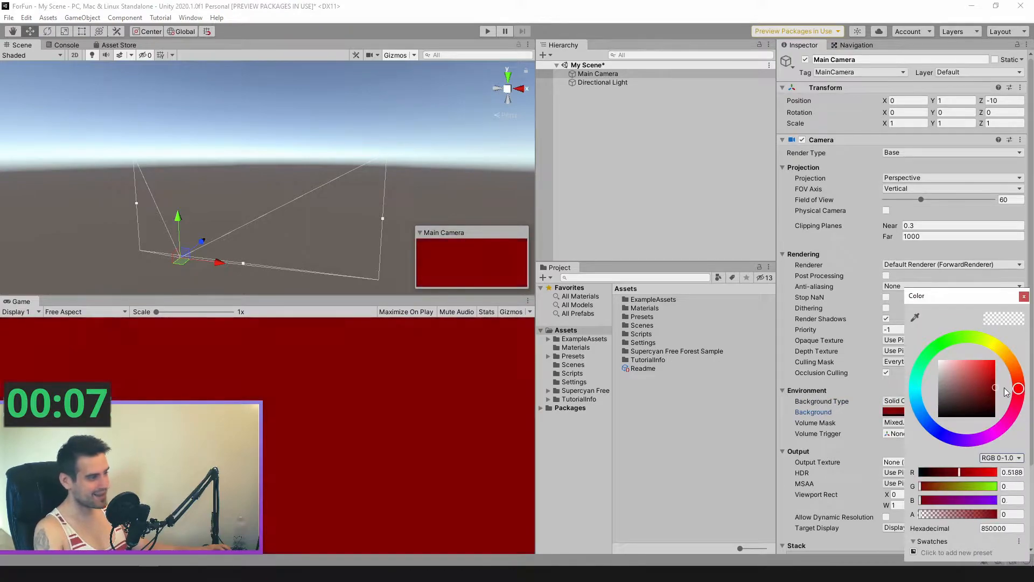
Enlarge the Game view slightly by moving its border with the Scene view
drag(376, 298, 378, 277)
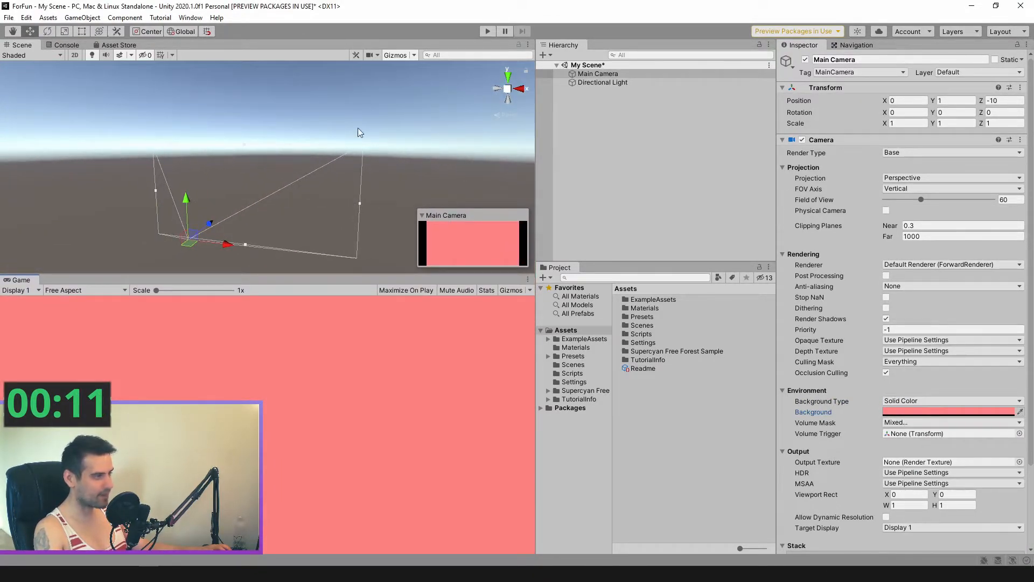
click(685, 110)
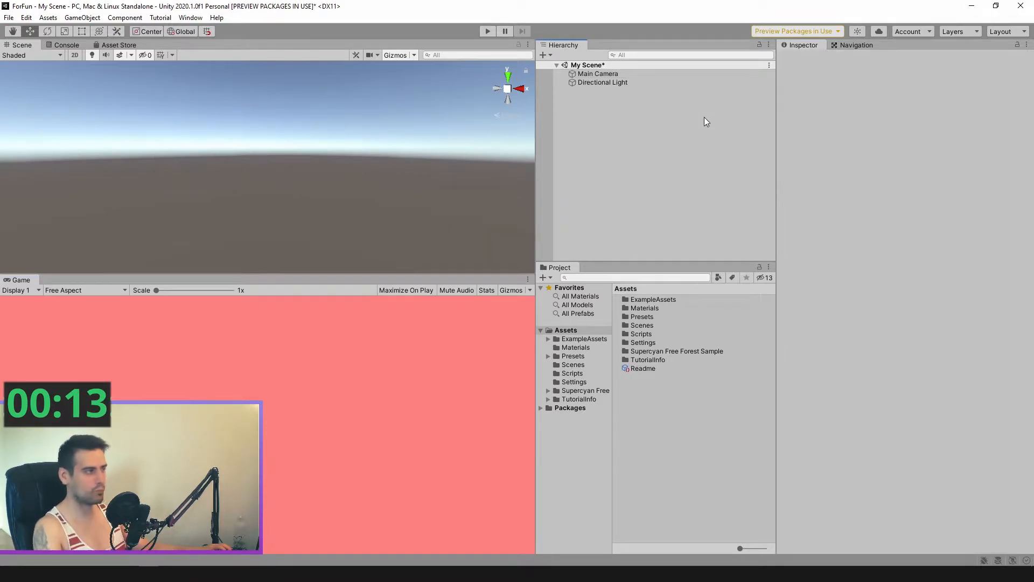
click(611, 75)
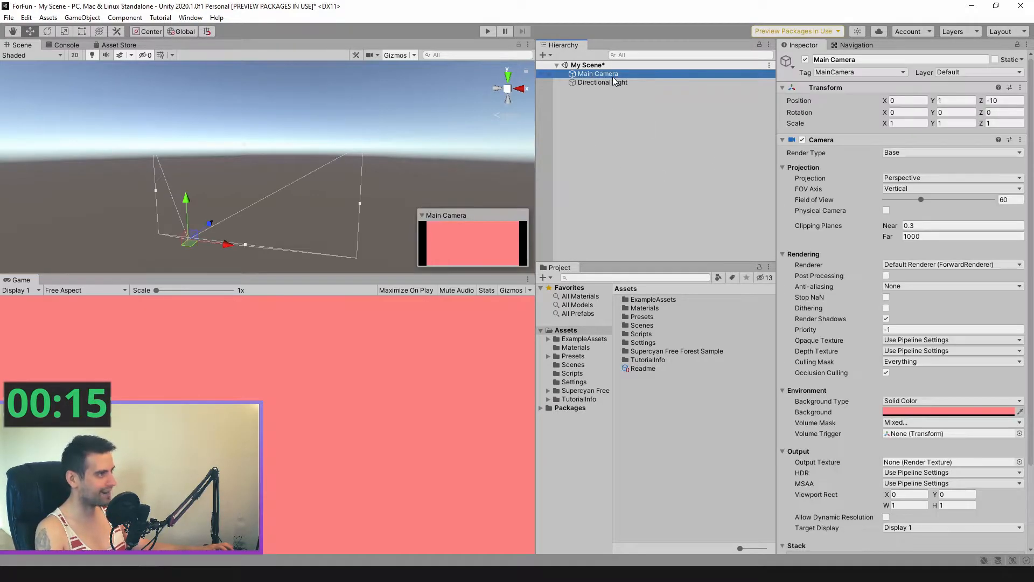
click(659, 126)
click(593, 75)
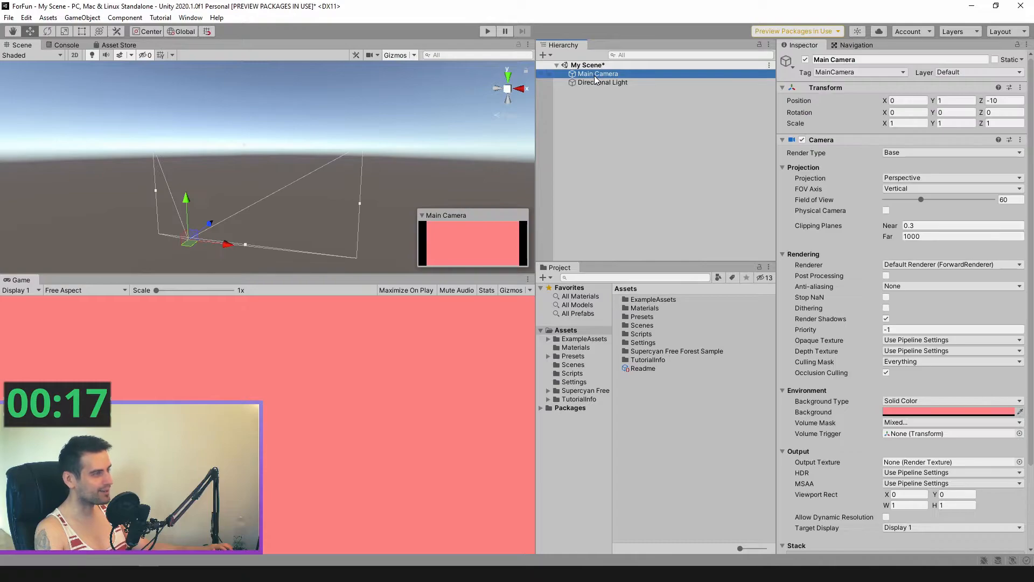
right_click(593, 75)
click(564, 180)
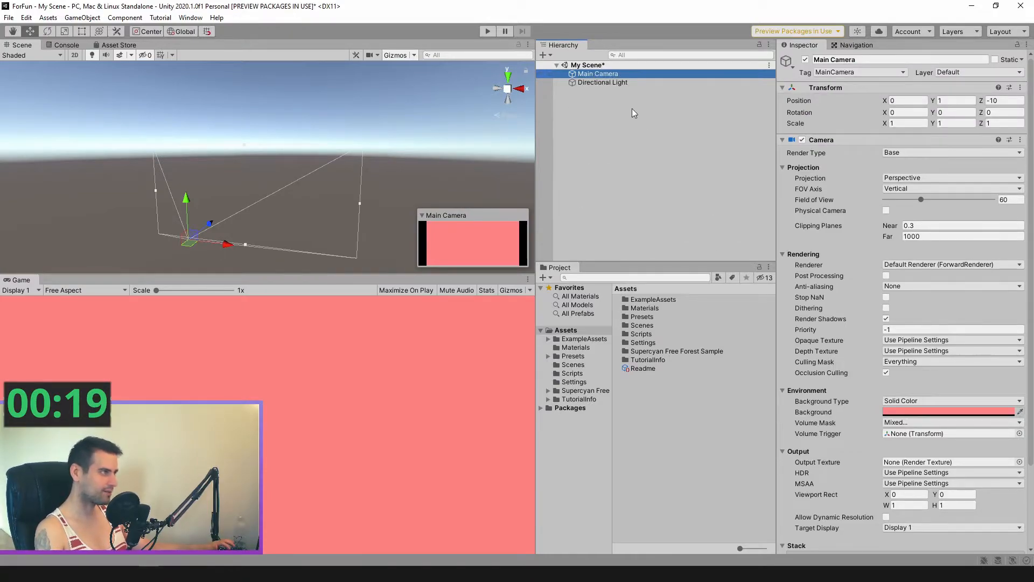
Add a UI Canvas to the scene and select it in the hierarchy
right_click(626, 114)
mouse_move(695, 309)
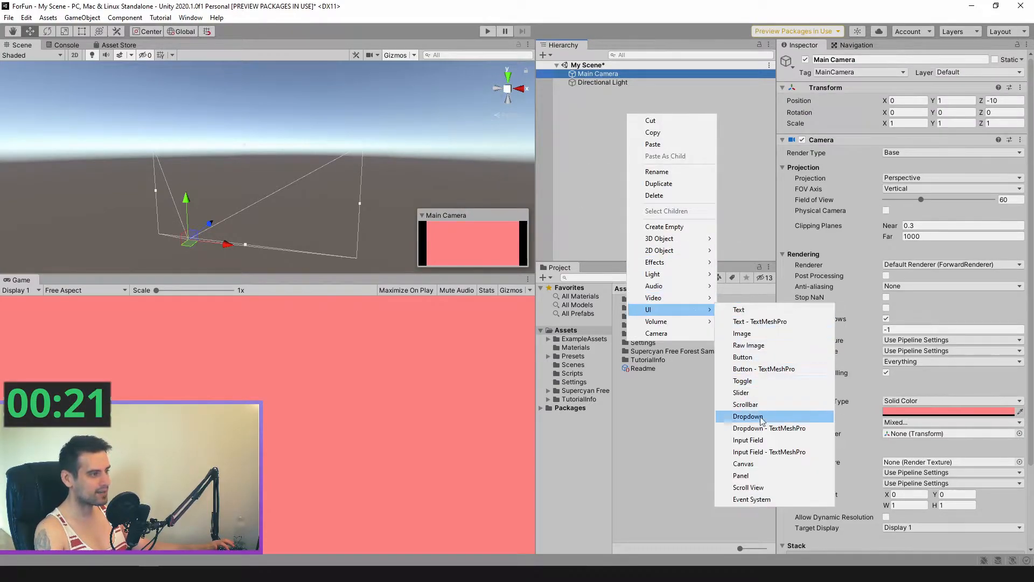
click(776, 466)
click(657, 188)
click(590, 98)
click(588, 83)
click(587, 90)
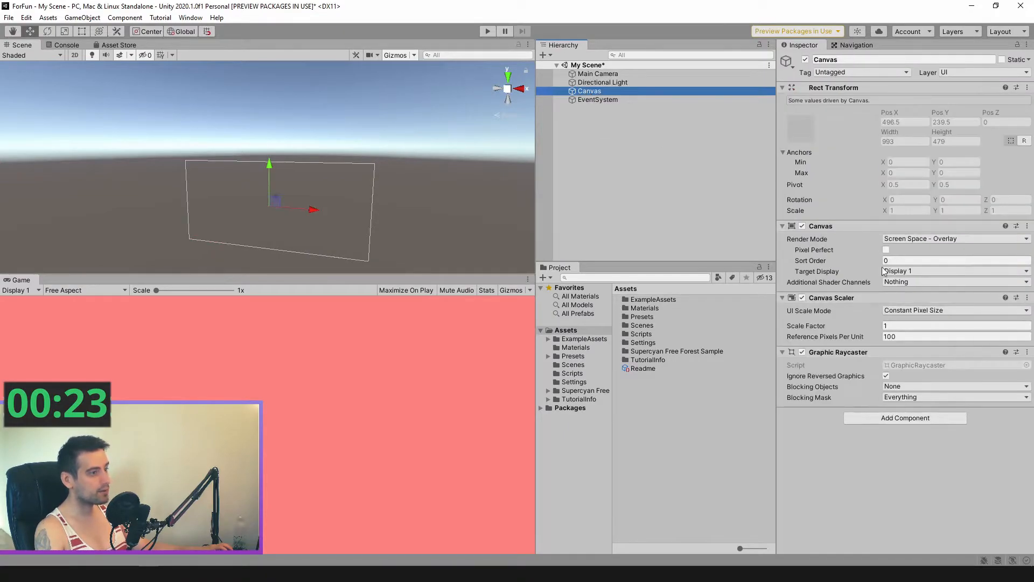
Configure the Canvas Scaler to Scale With Screen Size, with a 1920 × 1080 reference resolution and a Match value of 0.5
click(940, 311)
click(937, 335)
click(928, 323)
text(1920)
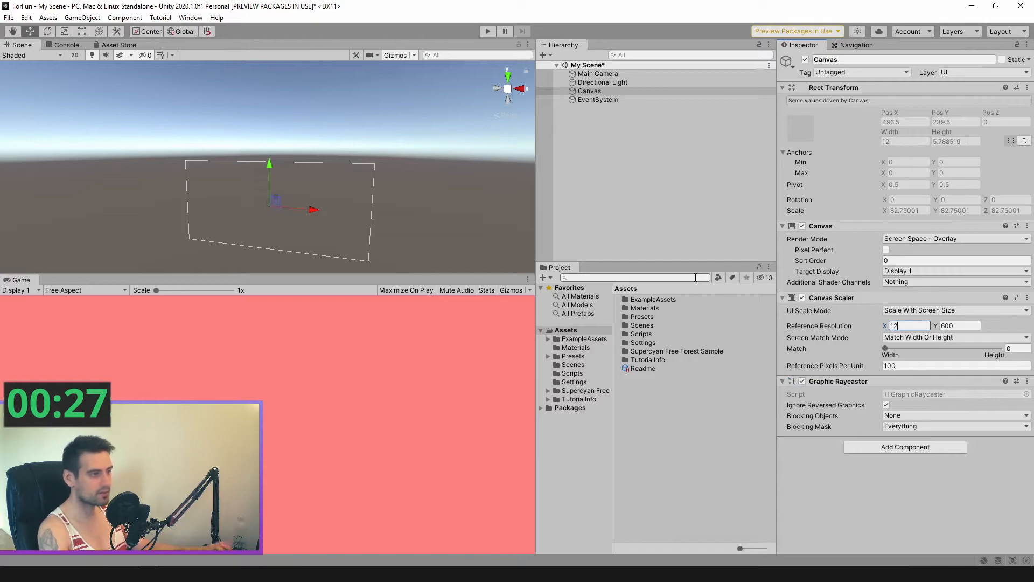
key(Tab)
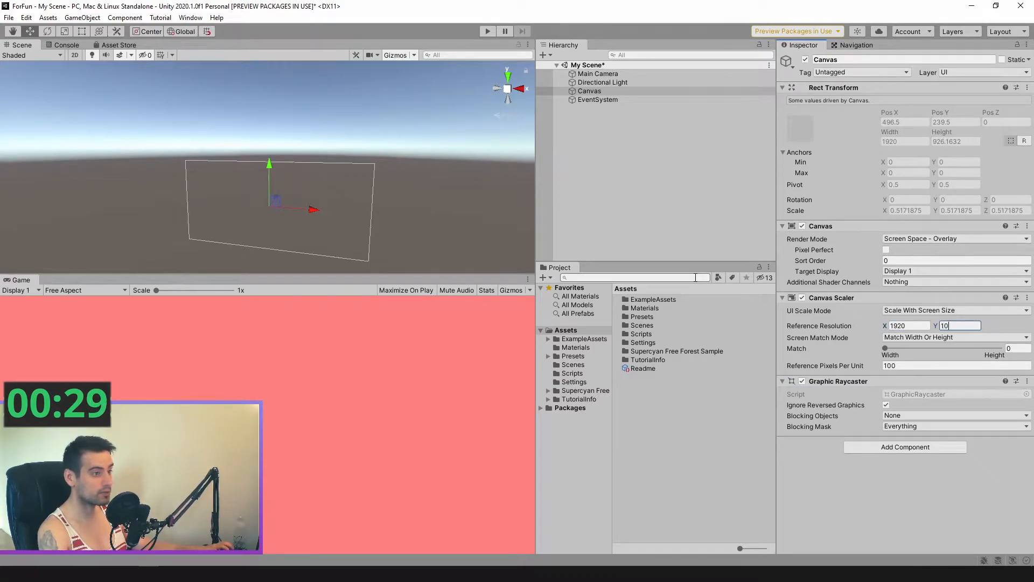
click(1016, 350)
text(0.5)
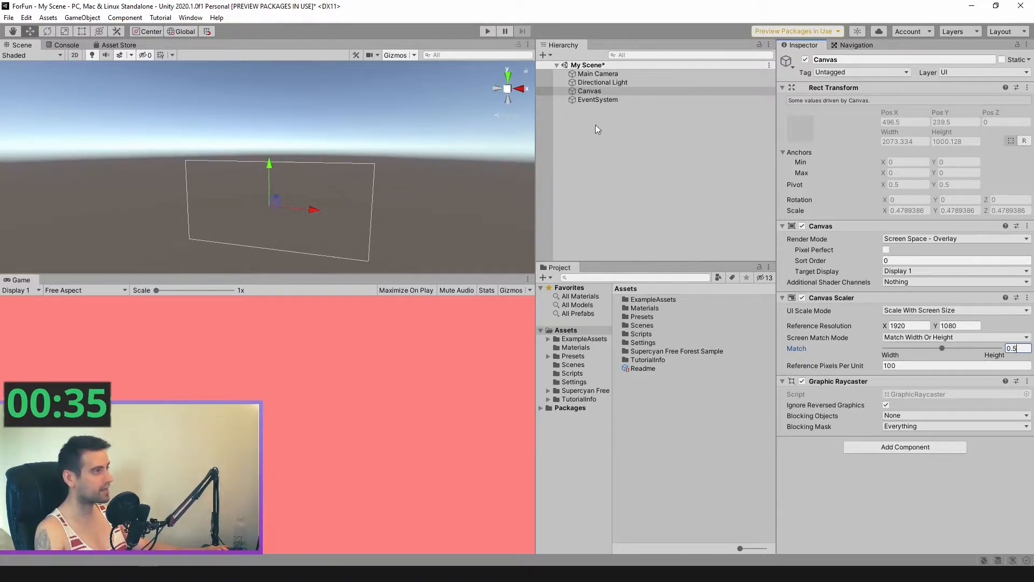
Add a UI Panel as a child of the Canvas
click(593, 91)
right_click(583, 86)
right_click(576, 90)
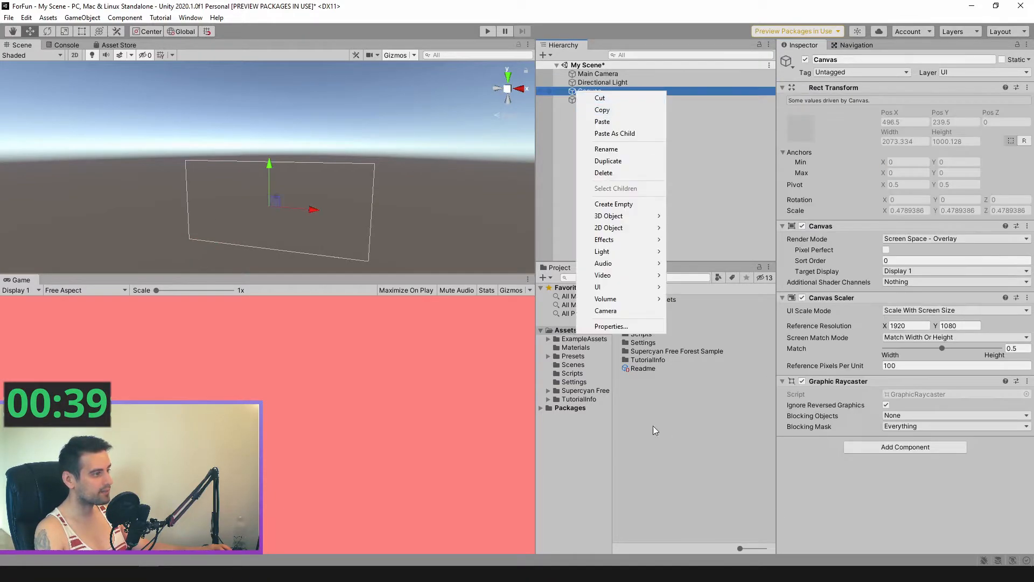
mouse_move(620, 287)
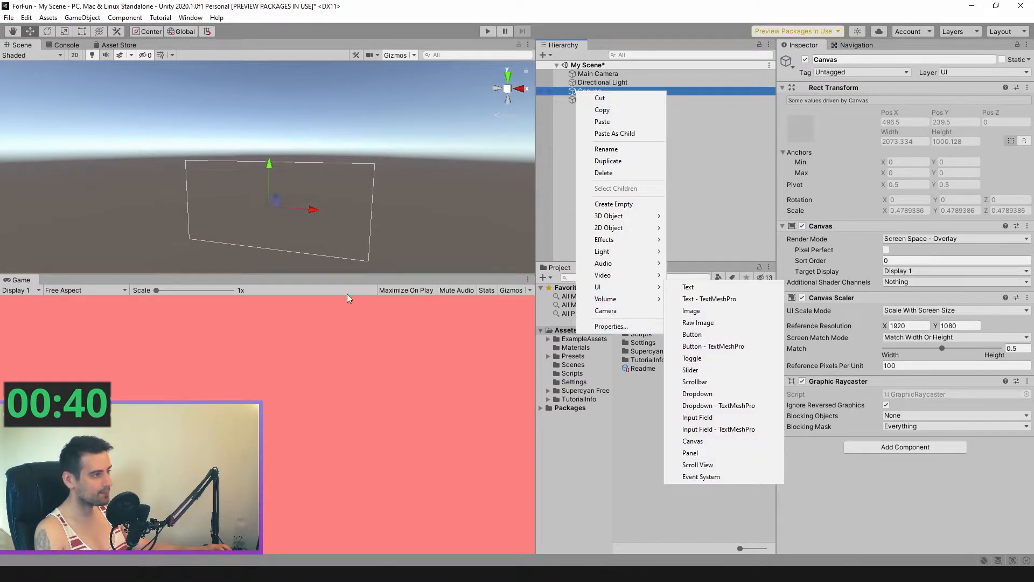
click(712, 457)
Anchor the Panel at middle center and set its width to 500
click(801, 117)
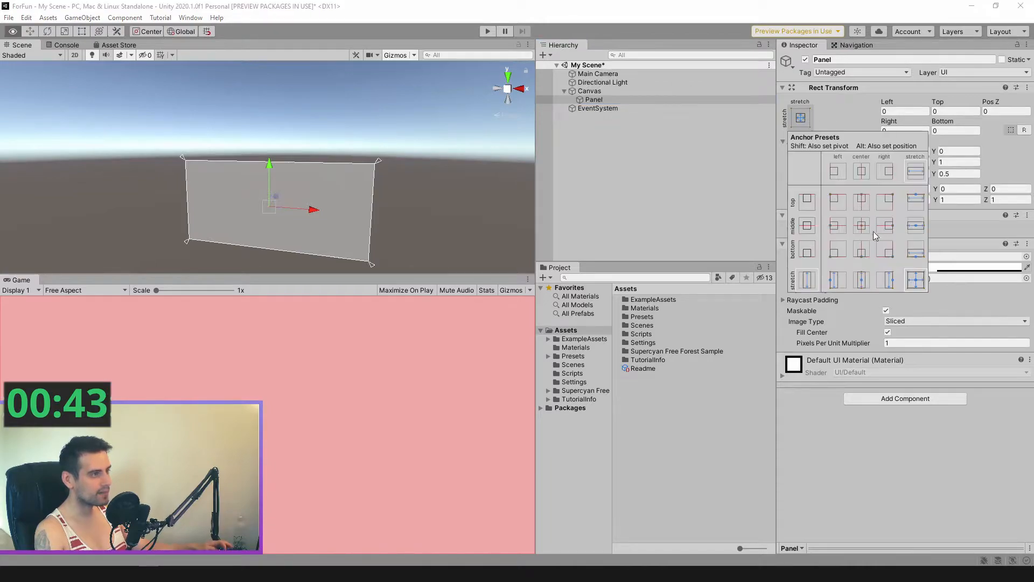
click(861, 225)
click(892, 131)
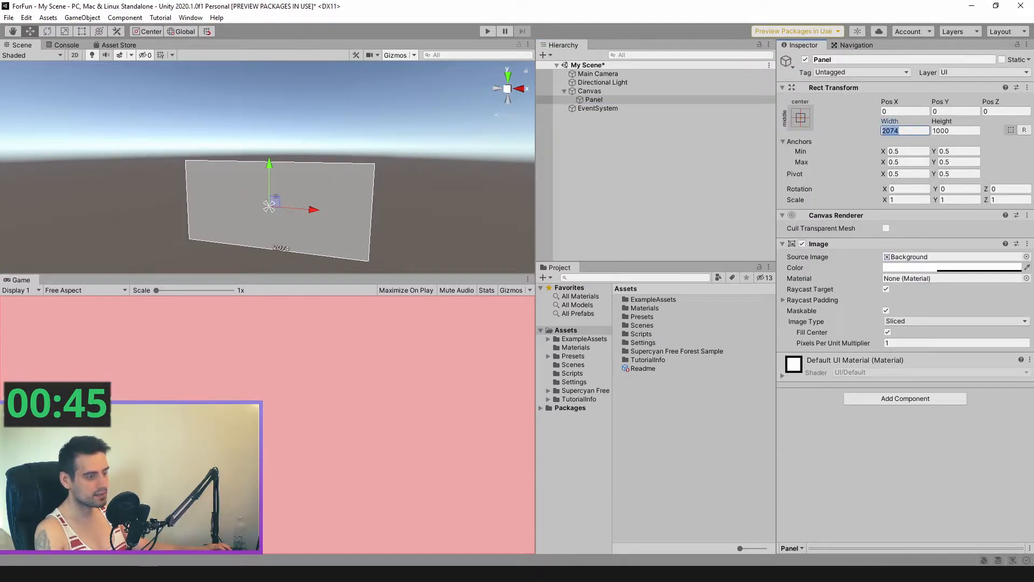
text(500)
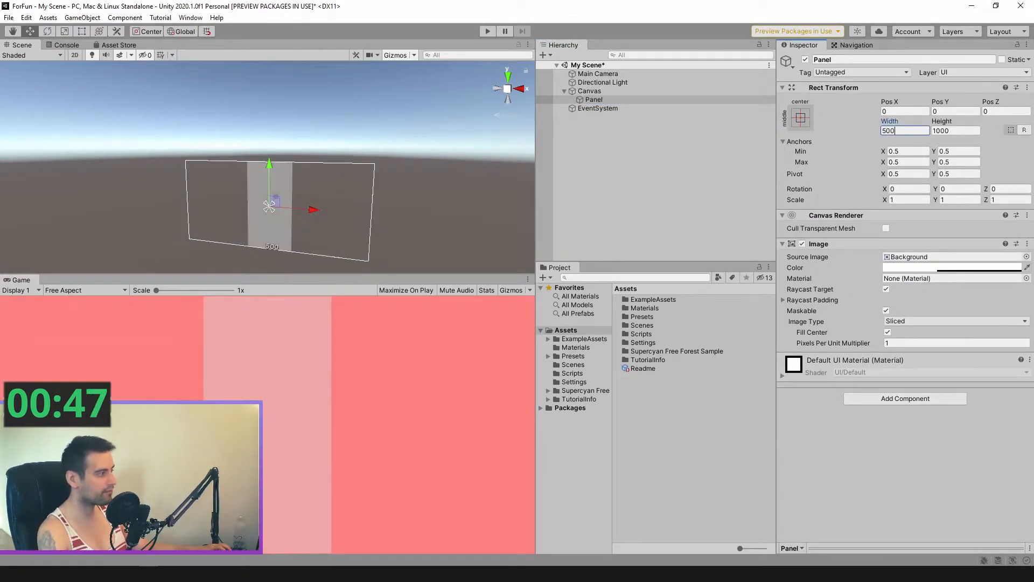
Change the Panel's anchor preset to horizontally centered and vertically stretched, and enlarge the Game view a little
click(953, 132)
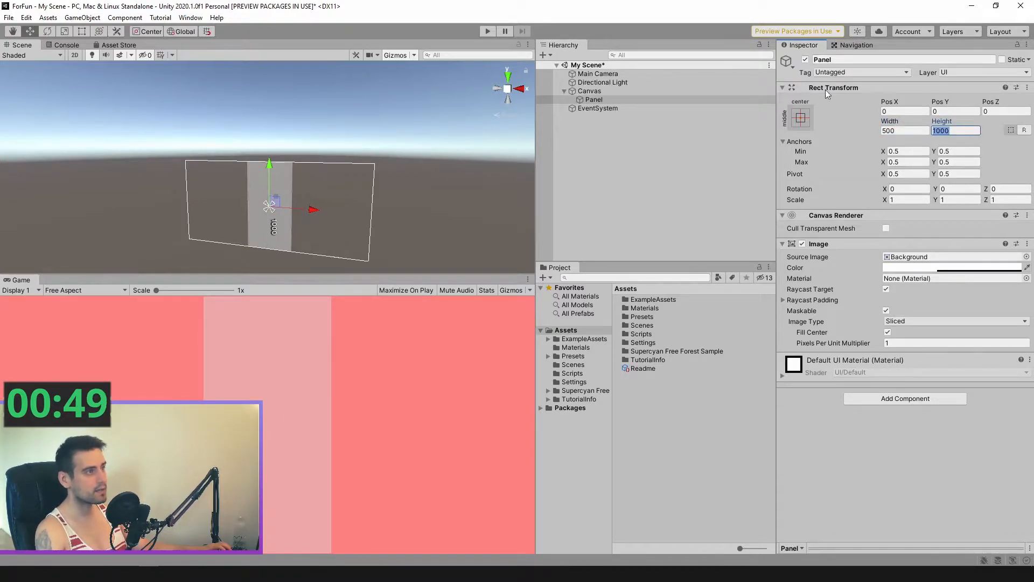
click(801, 118)
click(865, 283)
drag(389, 277, 390, 246)
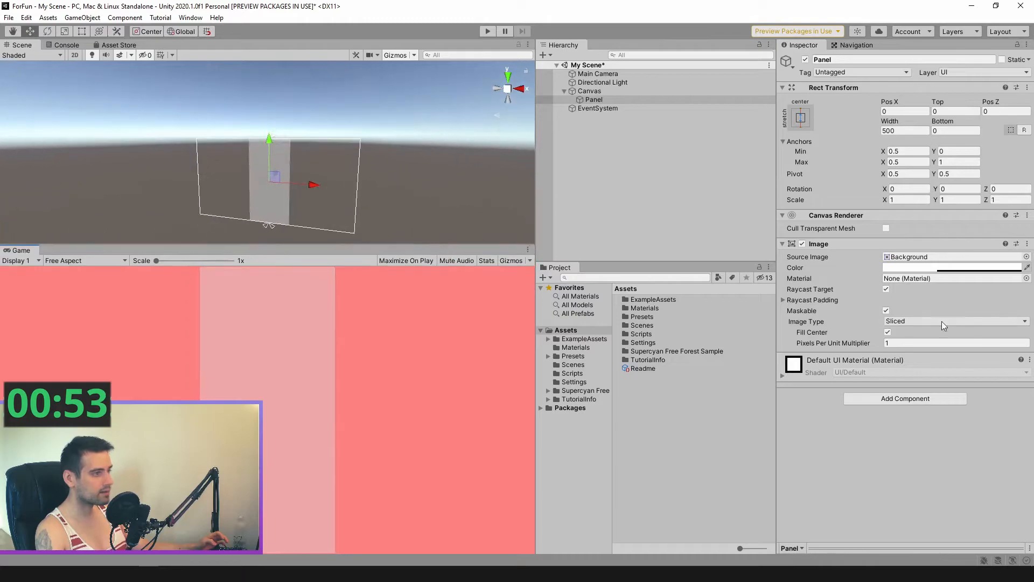
Remove the Panel's source image and darken its color to black, keeping the transparency
click(910, 267)
click(896, 257)
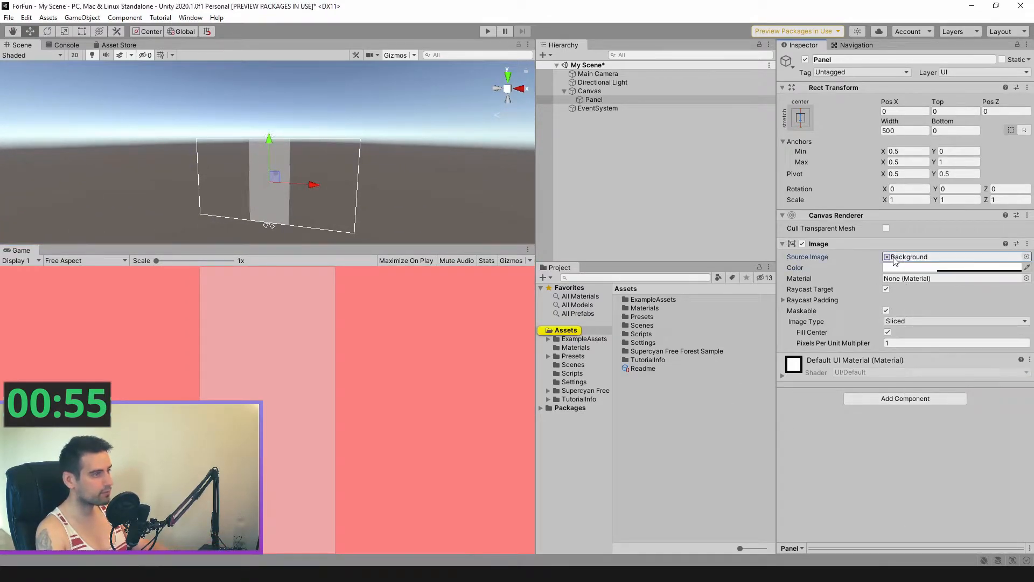
key(Delete)
click(922, 267)
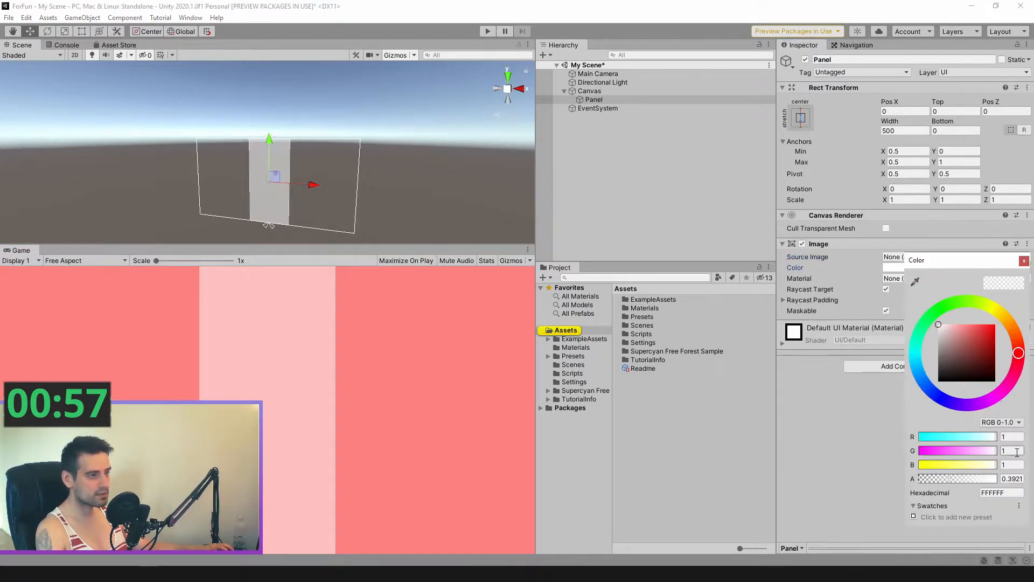
drag(961, 386, 923, 367)
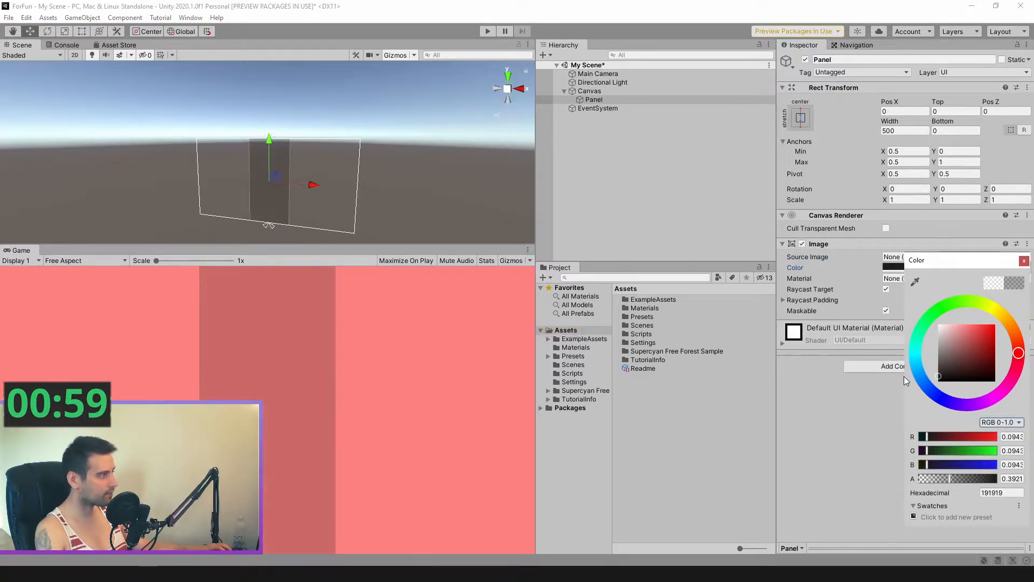
click(559, 154)
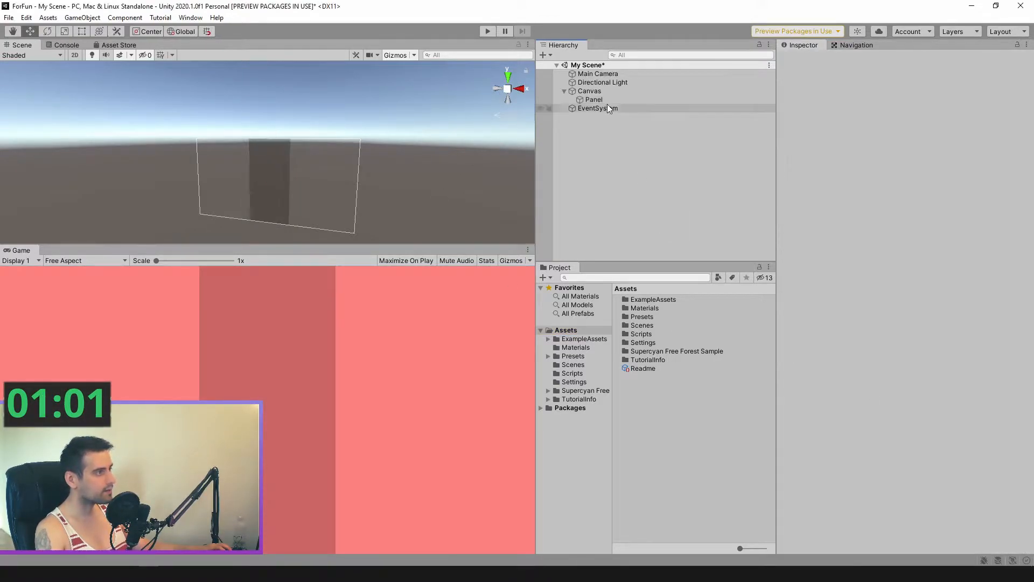
Add a standard UI Button as a child of the Panel
click(606, 100)
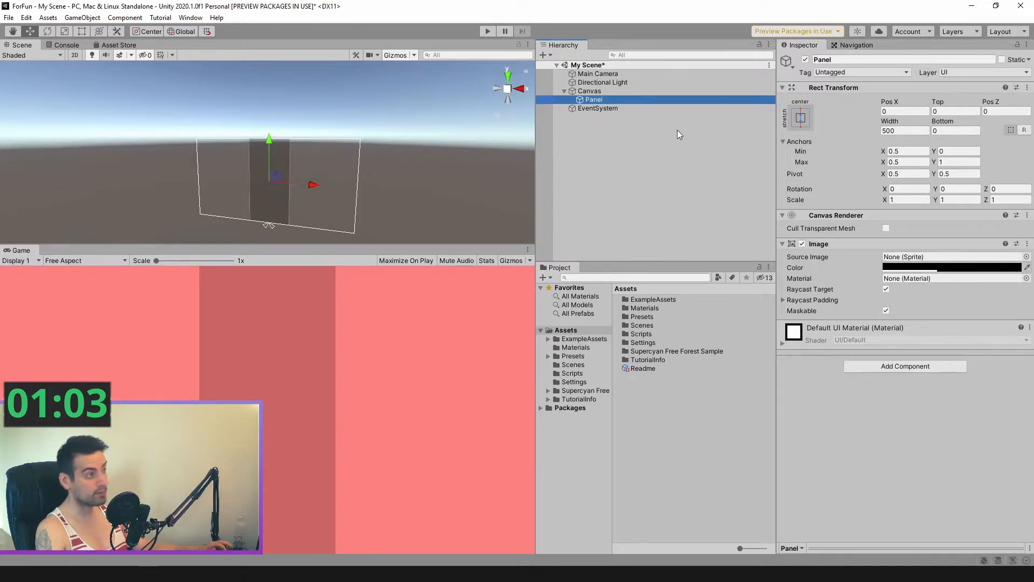
click(576, 142)
right_click(599, 100)
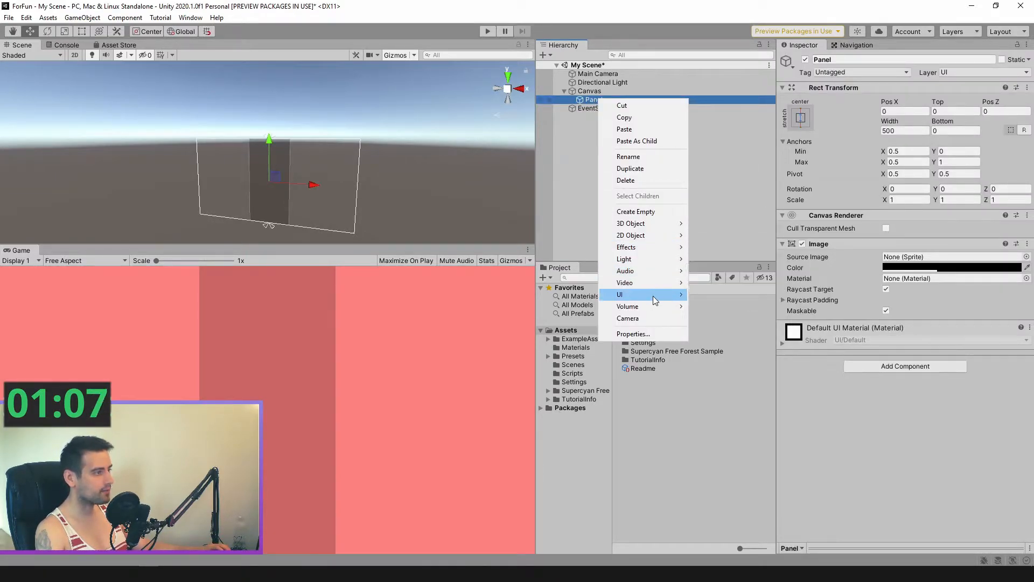
mouse_move(658, 295)
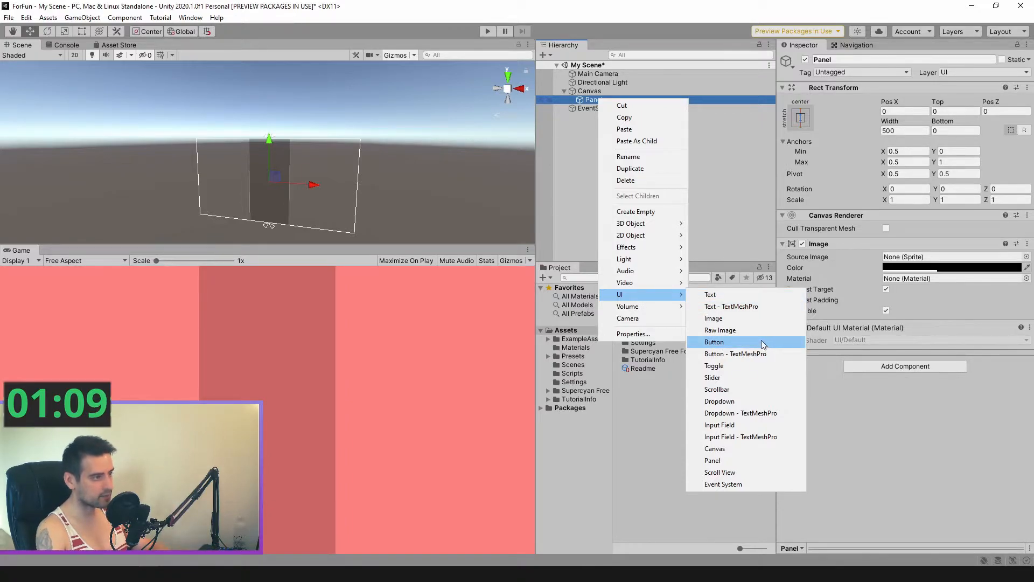
click(763, 343)
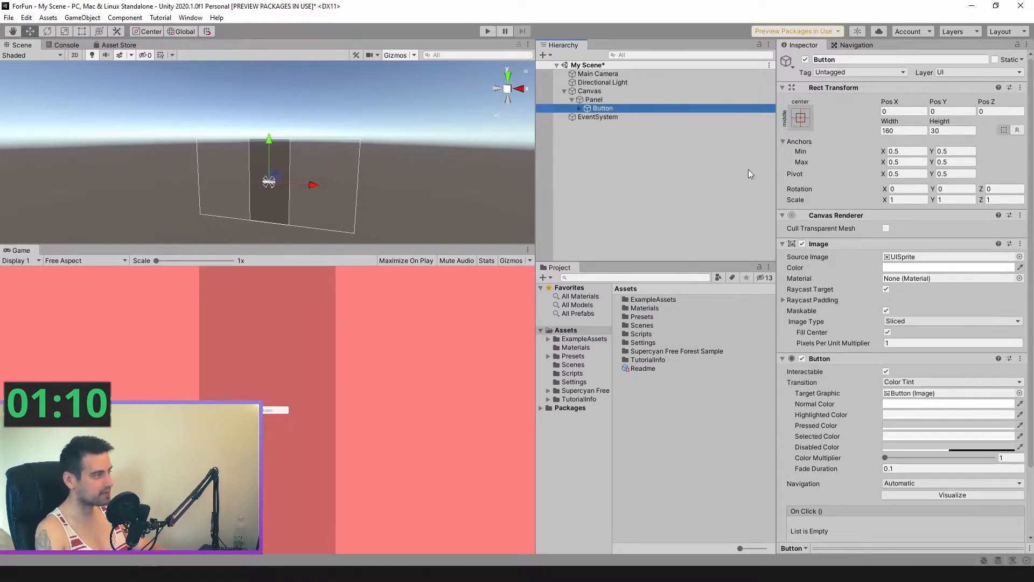
Remove the Button's source image and set its transition type to Animation
click(917, 257)
key(Delete)
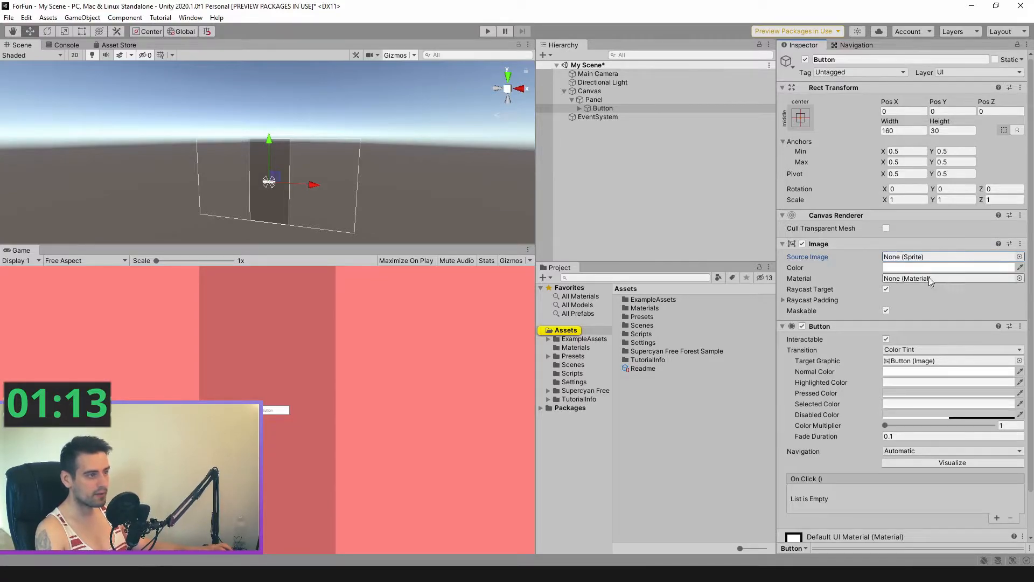
click(937, 350)
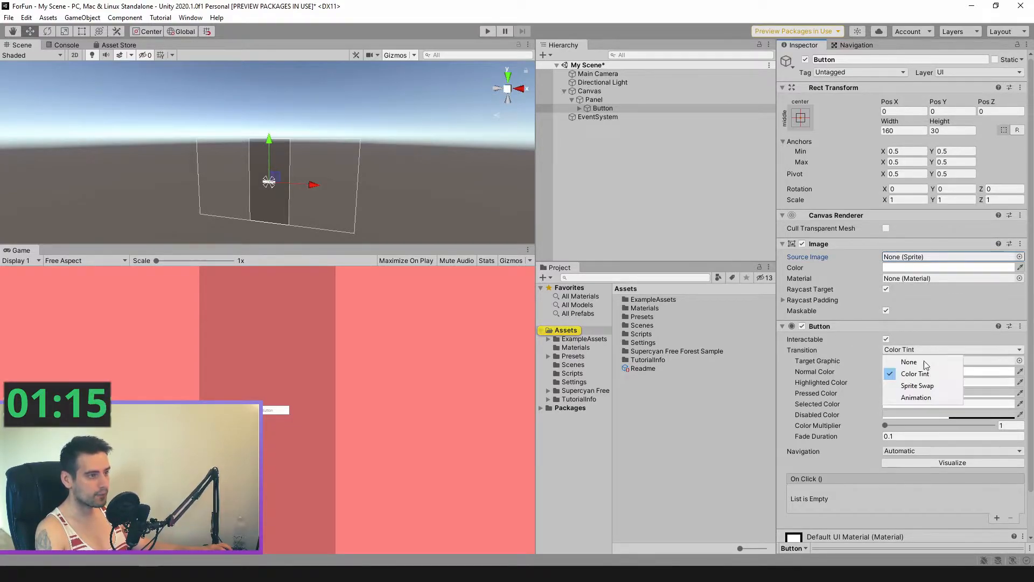
click(929, 398)
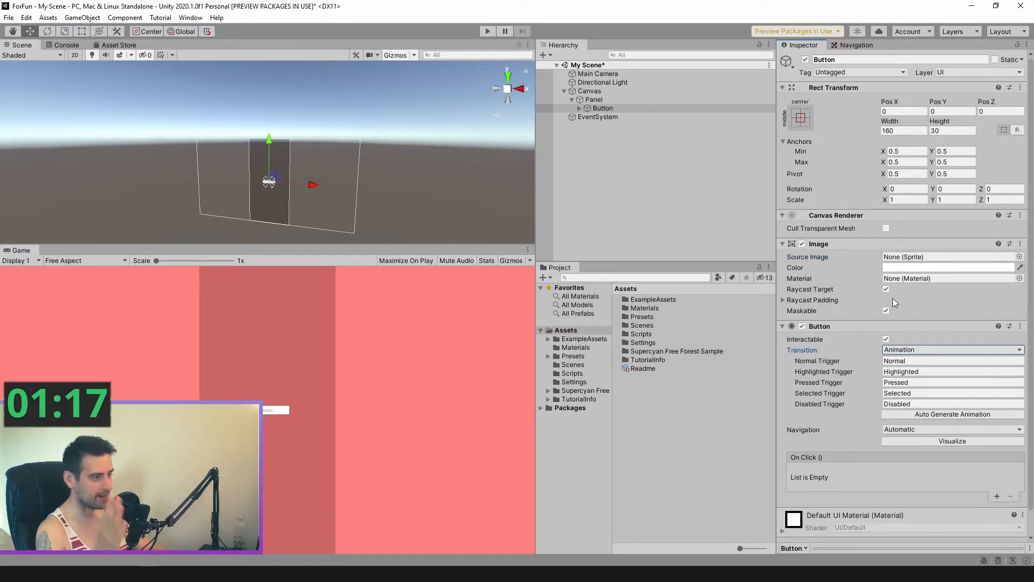
Add a Grid Layout Group component to the Panel
click(593, 101)
right_click(595, 102)
mouse_move(652, 297)
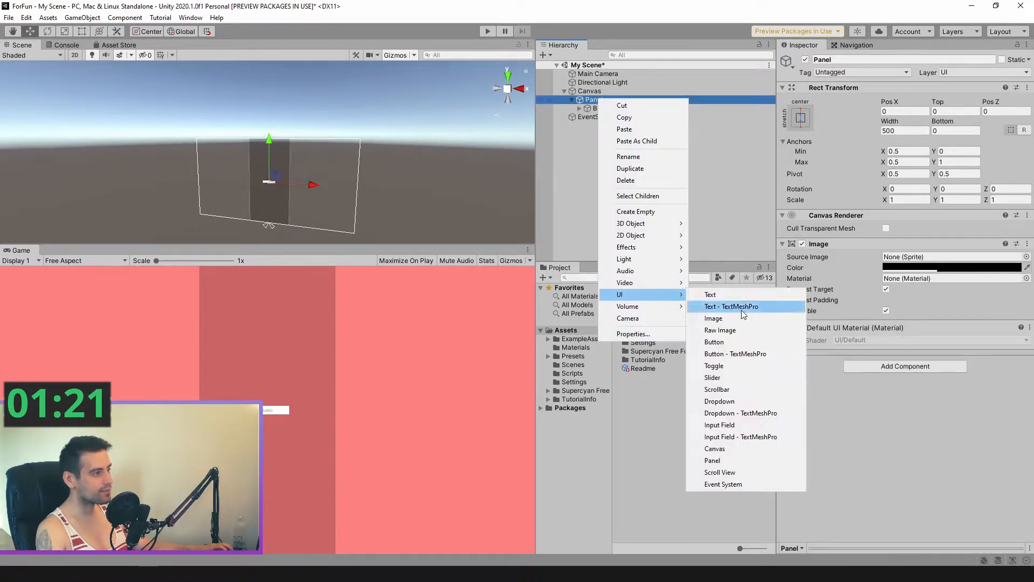
click(921, 366)
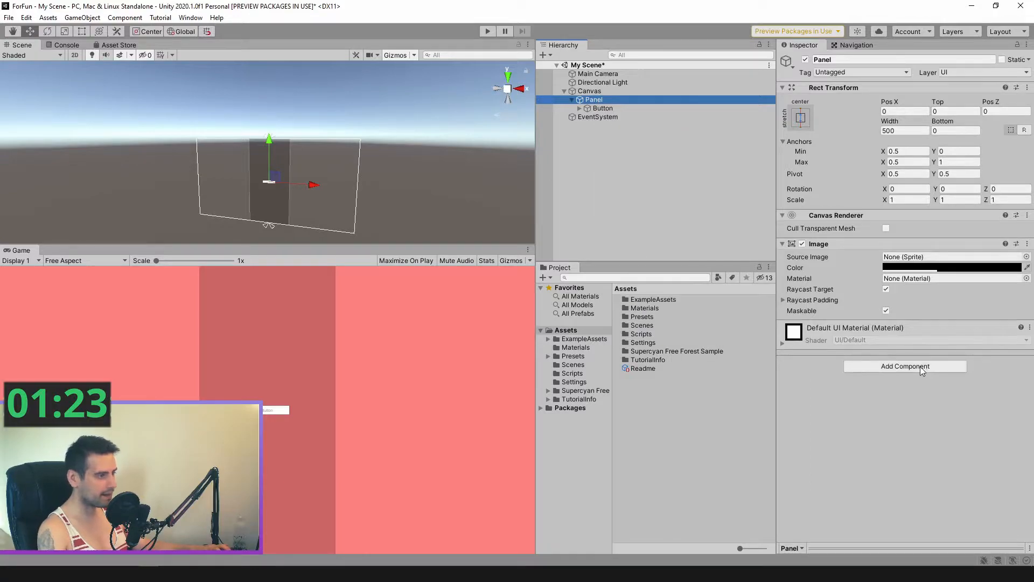
click(921, 366)
text(gr)
key(Down)
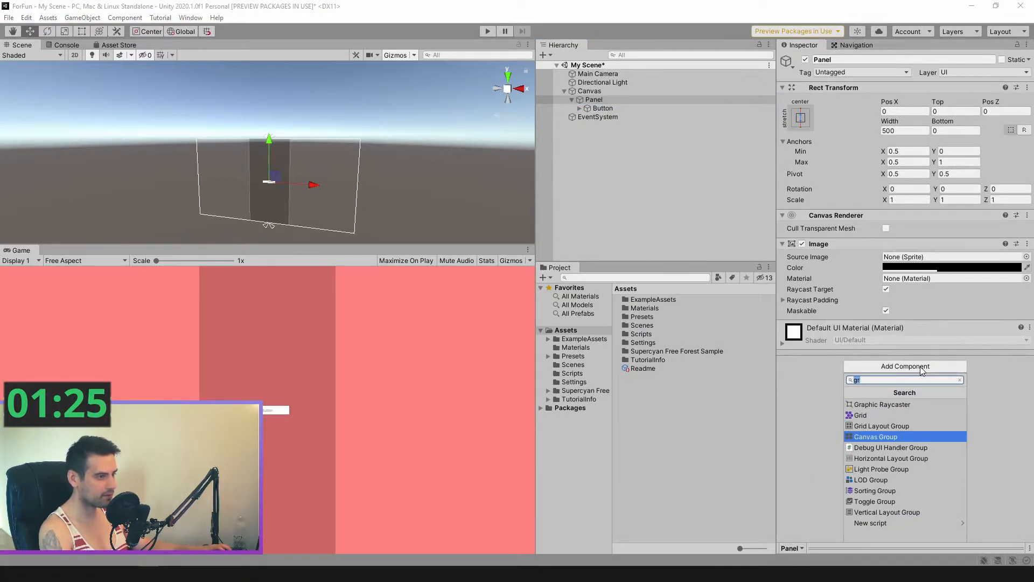
click(916, 425)
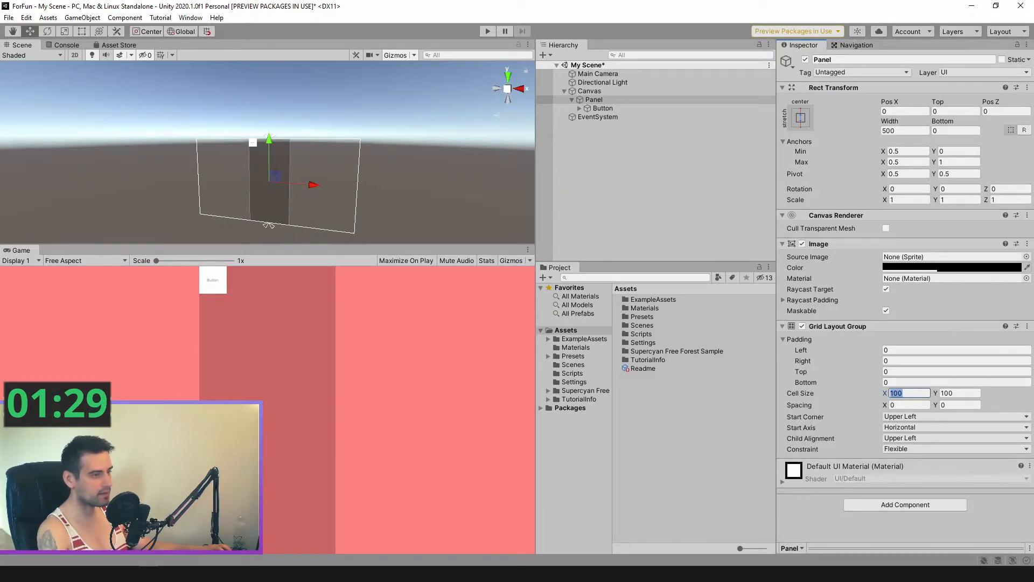
Set the Grid Layout Group's cell size to 400 by 75
text(350)
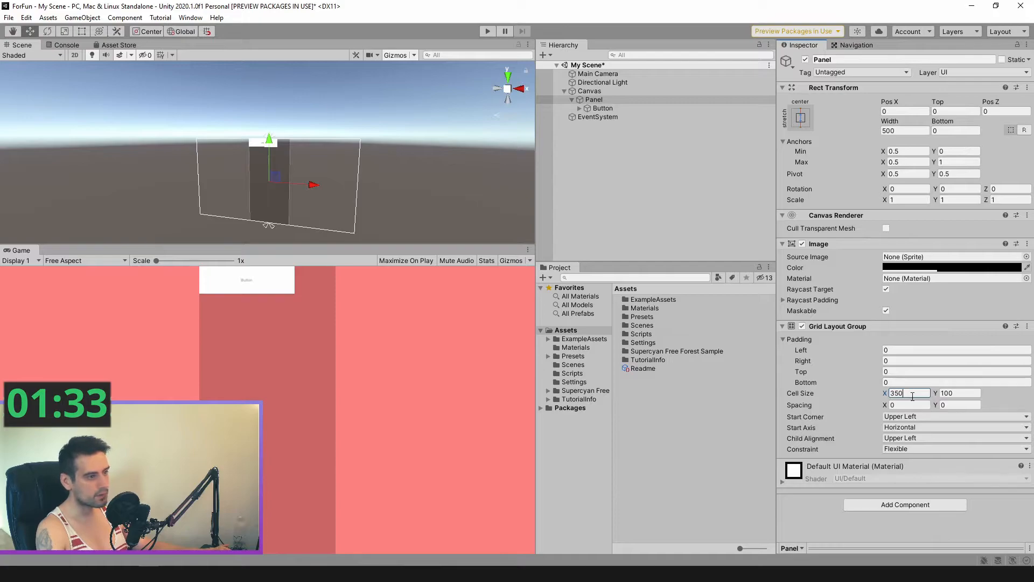
text(400)
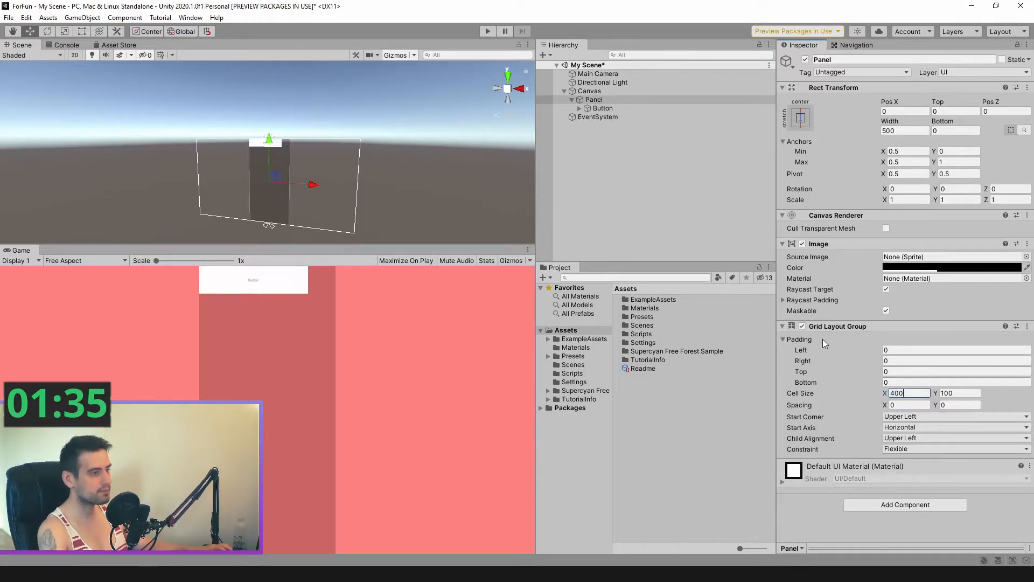
click(963, 394)
double_click(962, 394)
text(75)
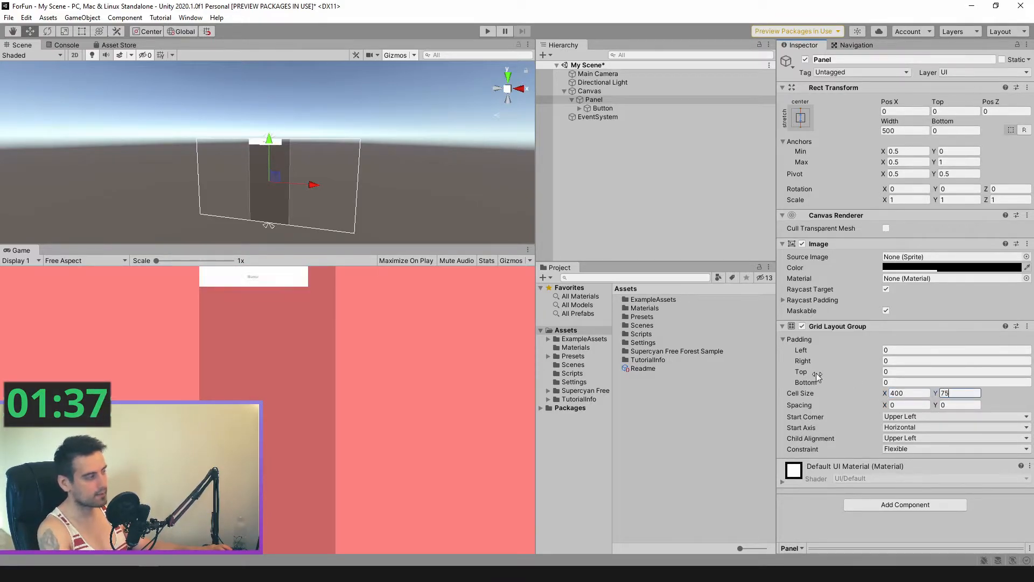
Set the Grid Layout Group's cell height to 85 and its child alignment to Upper Center
text(85)
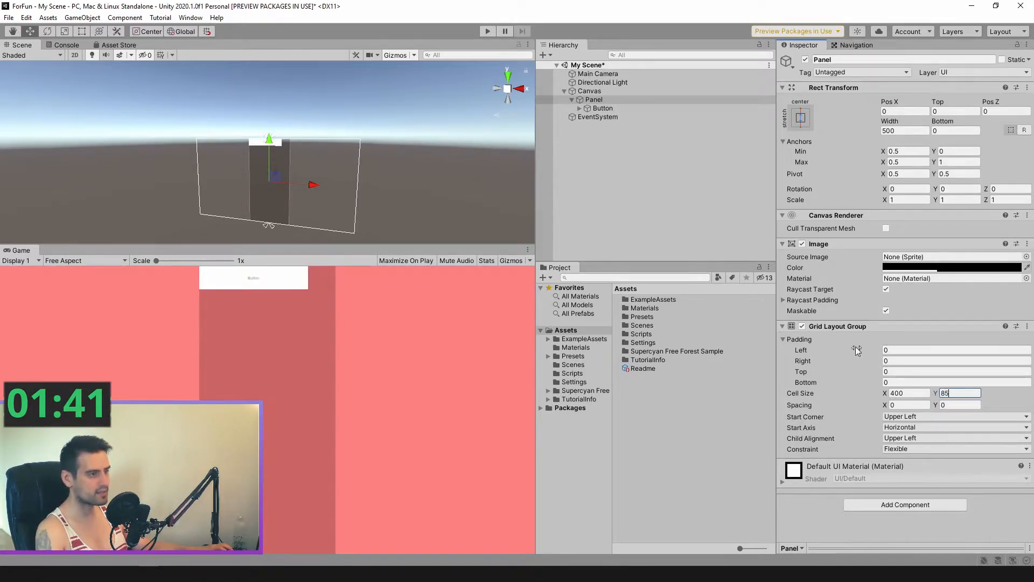
click(928, 448)
click(928, 438)
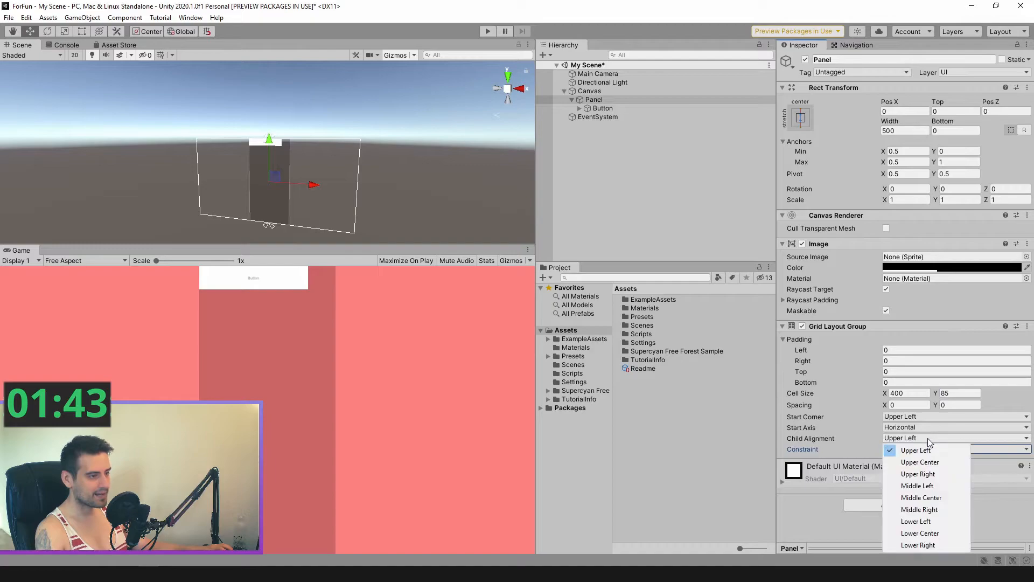
click(921, 462)
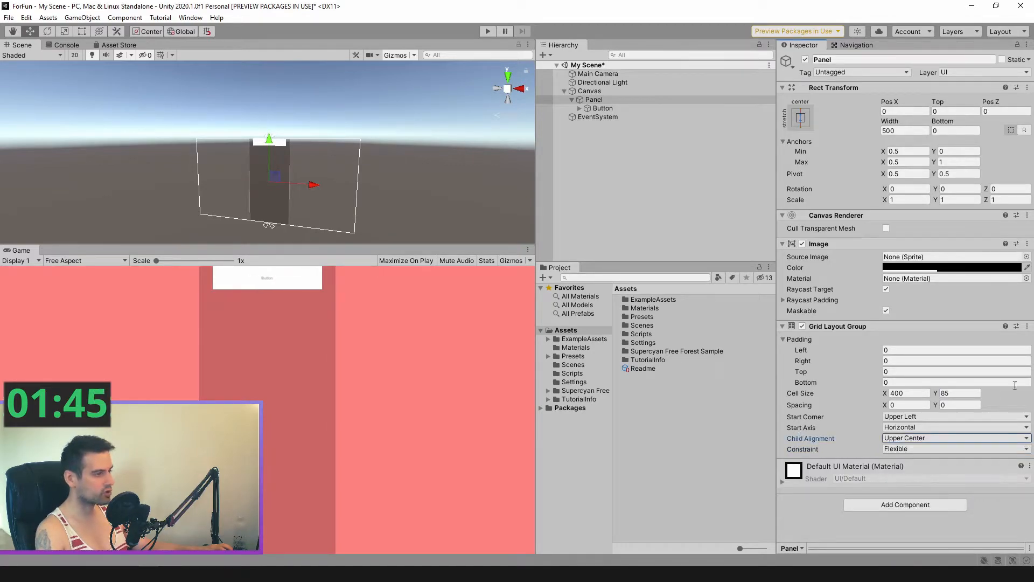
Set the top padding of the Panel's Grid Layout Group to 180
click(603, 108)
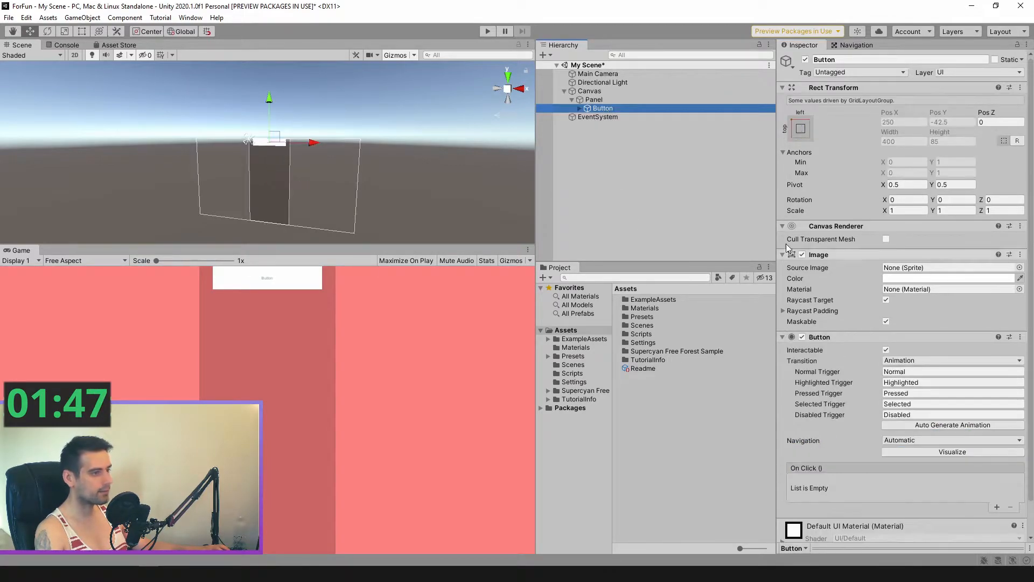
click(561, 101)
drag(802, 372, 896, 387)
click(905, 369)
text(180)
click(748, 211)
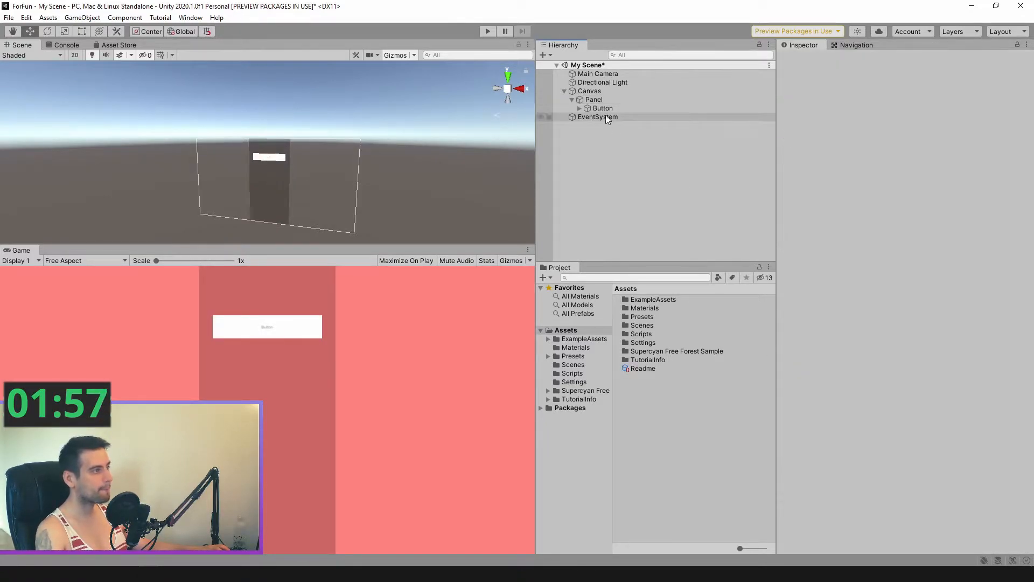
Make the Button's Text child bold and enlarge its font size to 58
click(603, 109)
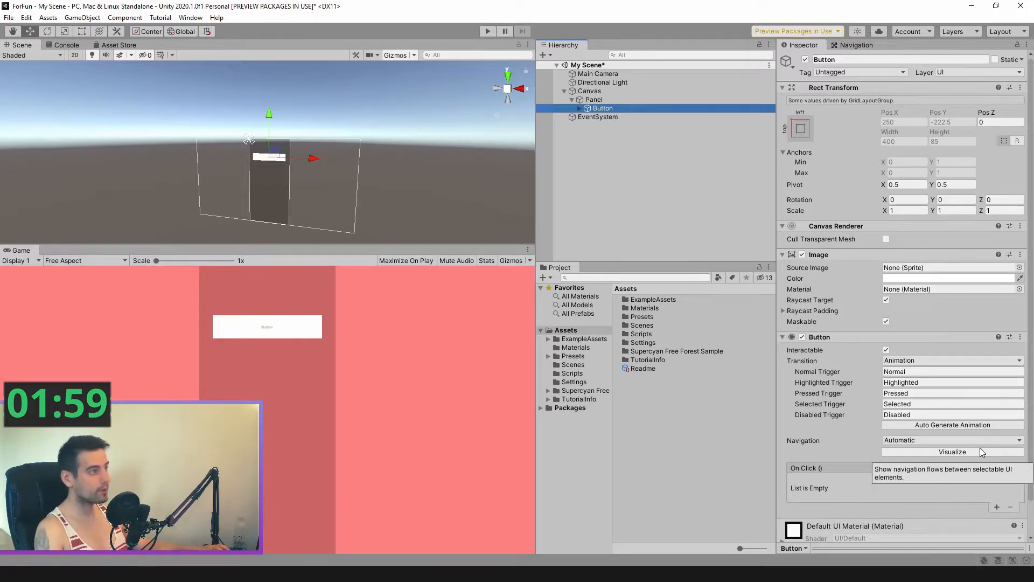
click(579, 108)
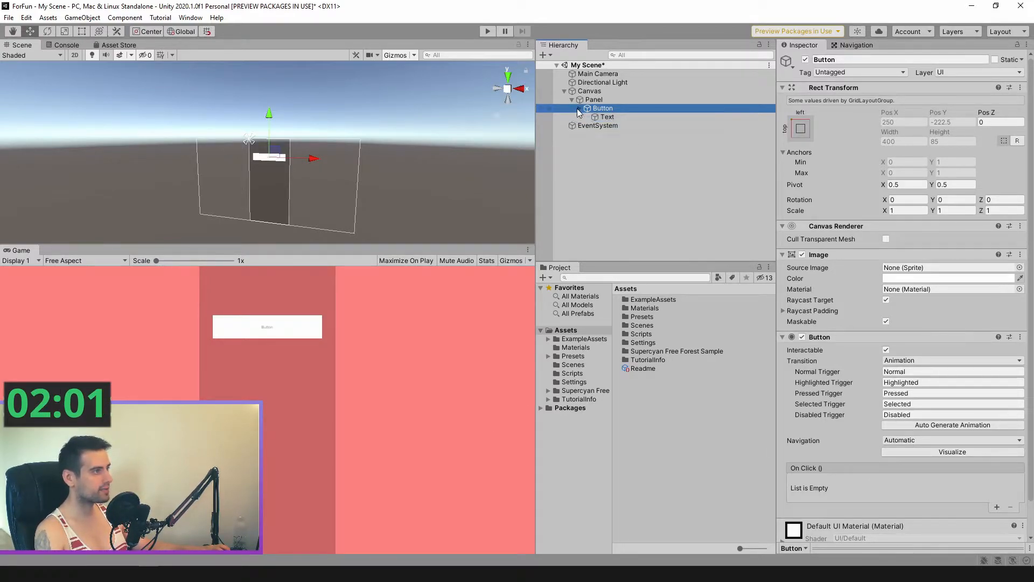
click(607, 117)
click(916, 312)
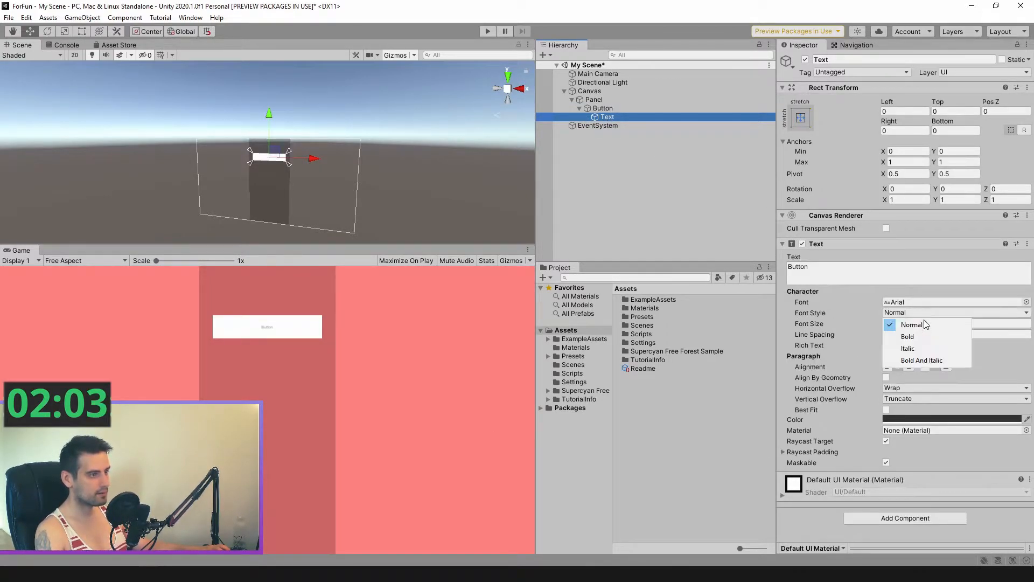
click(911, 336)
drag(813, 323, 841, 330)
Change the Button's label to START GAME and reduce its font size to 49
click(808, 272)
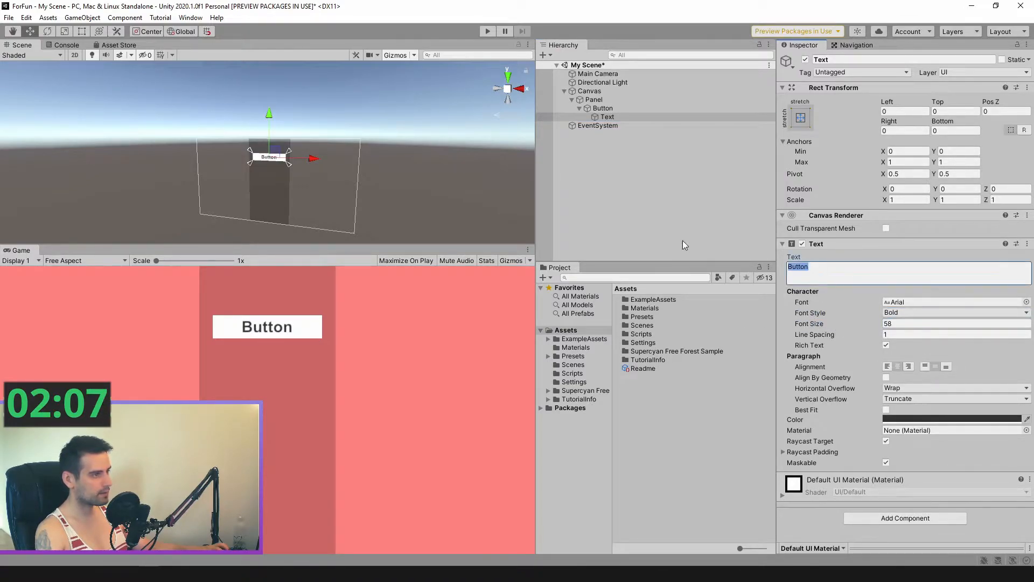
text(START GAME)
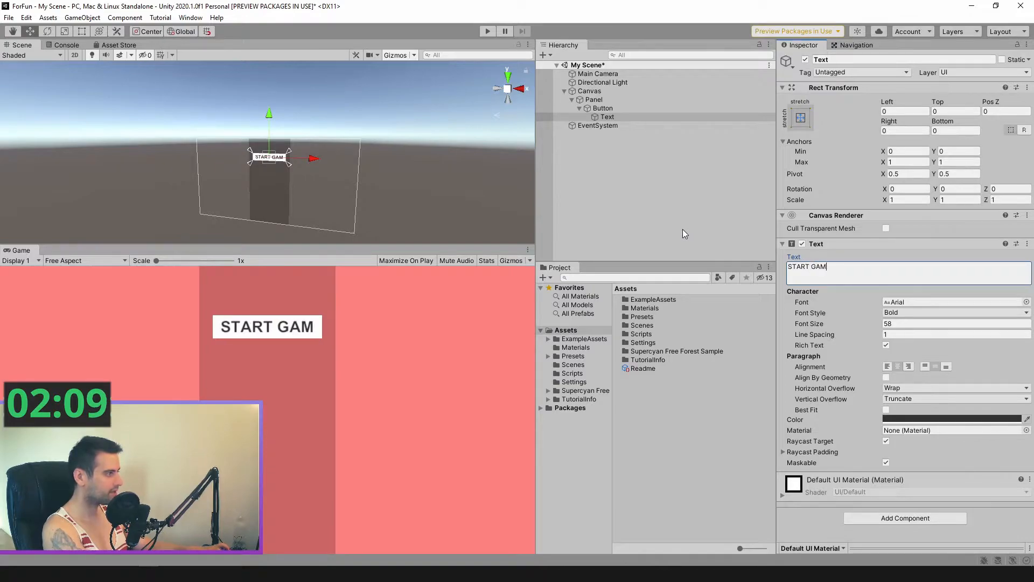
drag(814, 324, 808, 327)
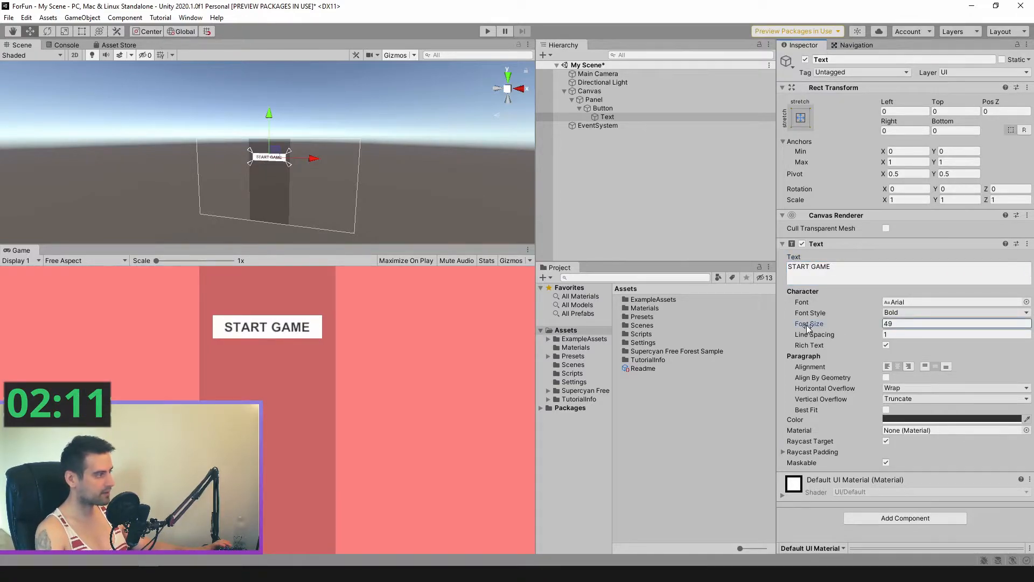
Try the Best Fit option on the START GAME label
click(886, 410)
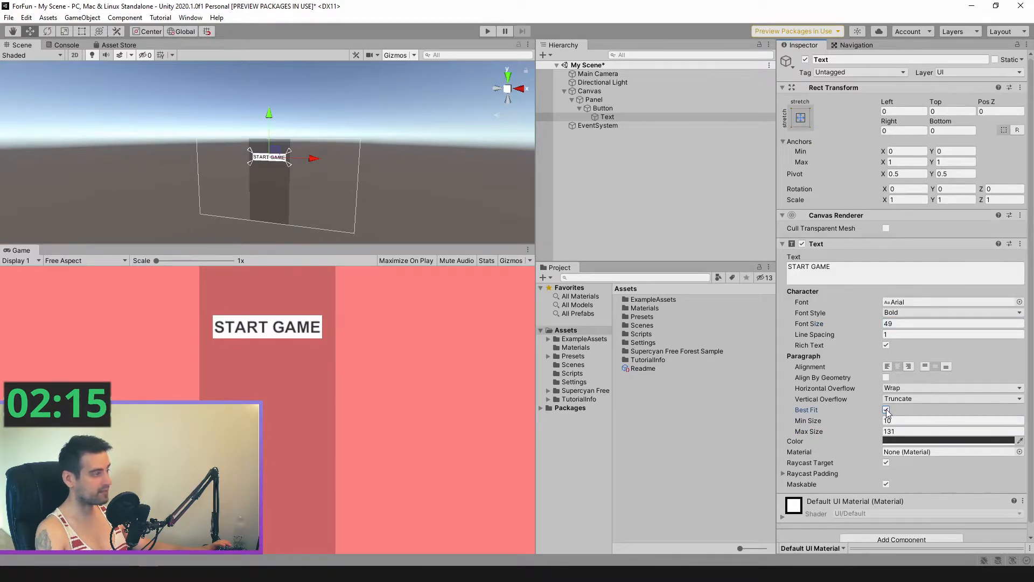
click(886, 410)
click(886, 410)
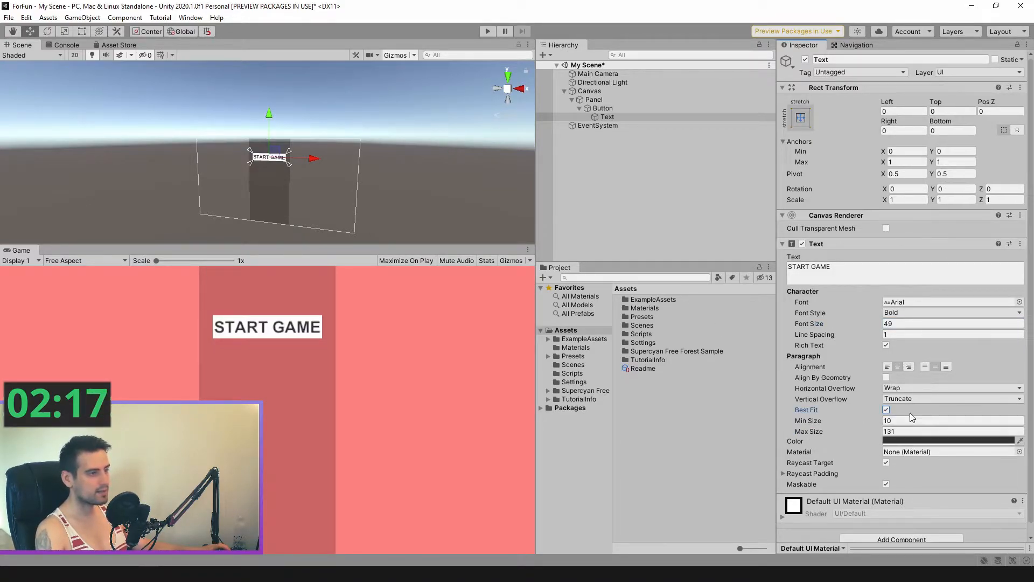
click(886, 410)
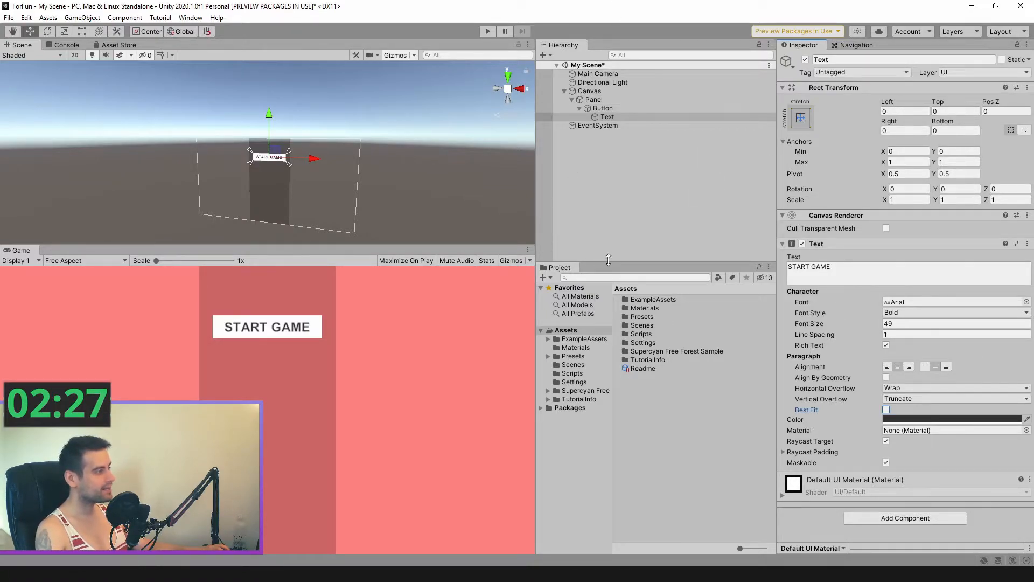
Set the START GAME label's color to CD6565 by sampling the dark red of the Panel in the Game view
click(922, 420)
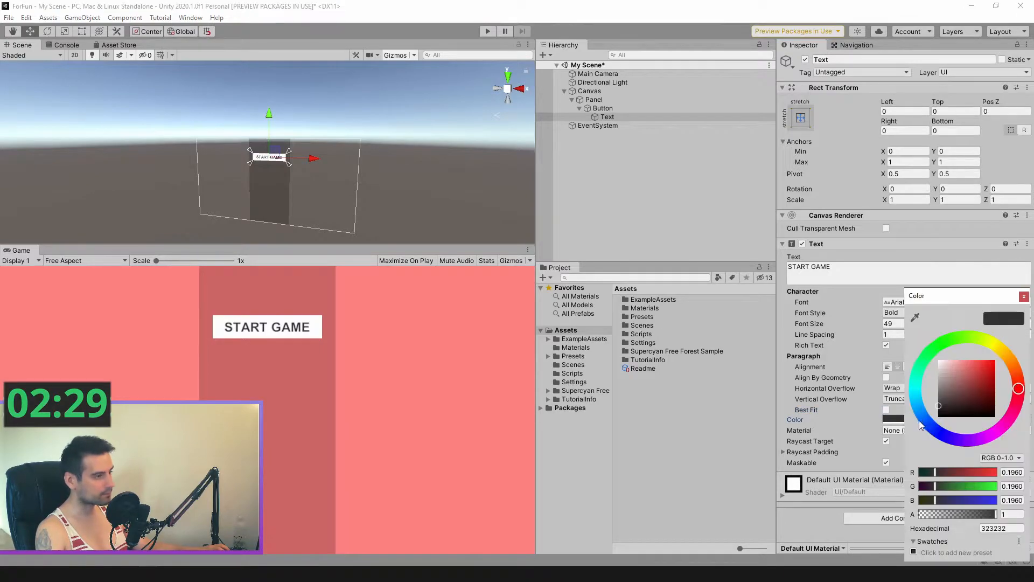
drag(969, 397, 996, 369)
click(915, 317)
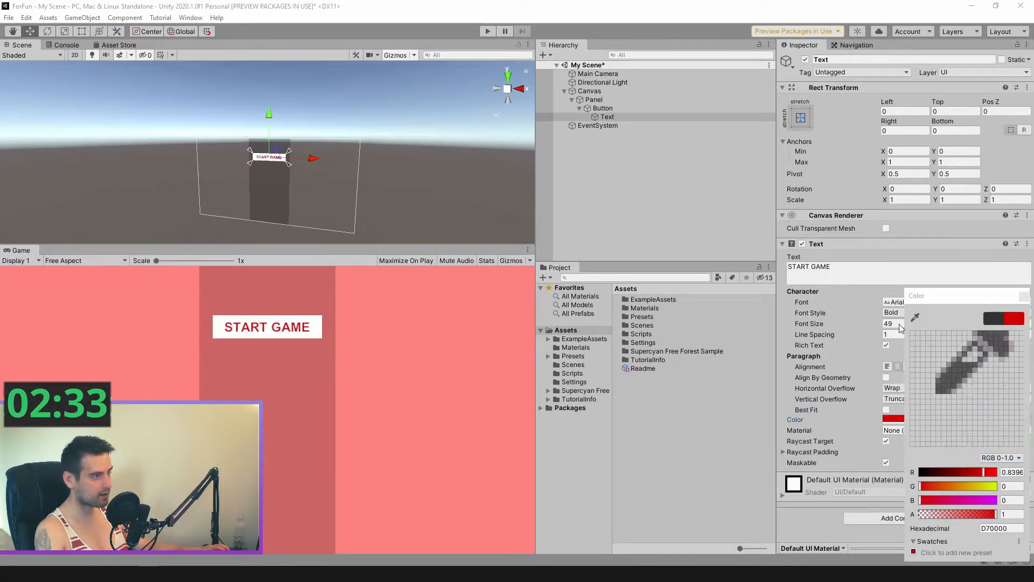
click(421, 402)
click(915, 317)
click(321, 419)
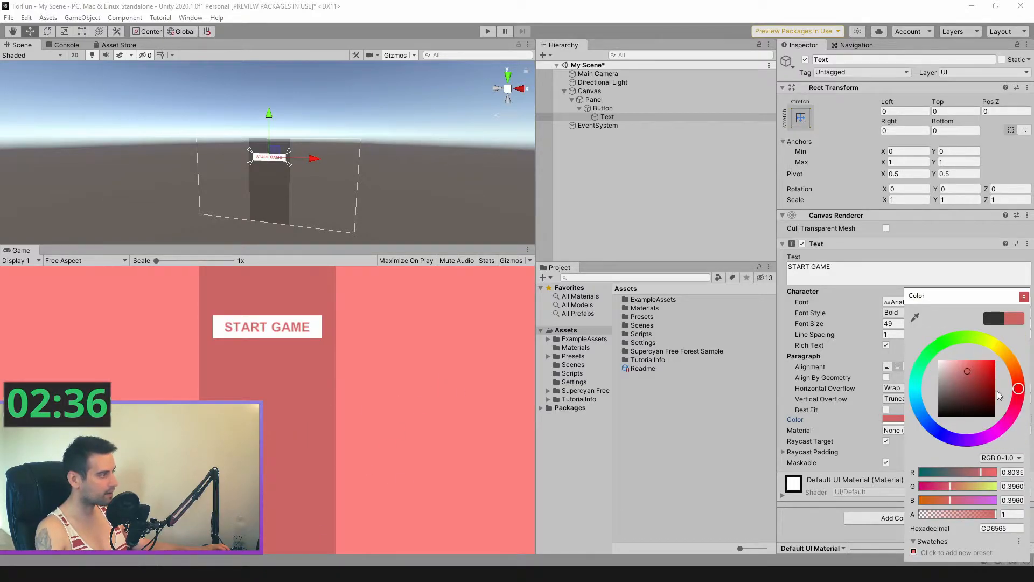
click(733, 225)
Open the Animation window with the Button selected and dock it beside the Scene view
click(578, 109)
click(579, 107)
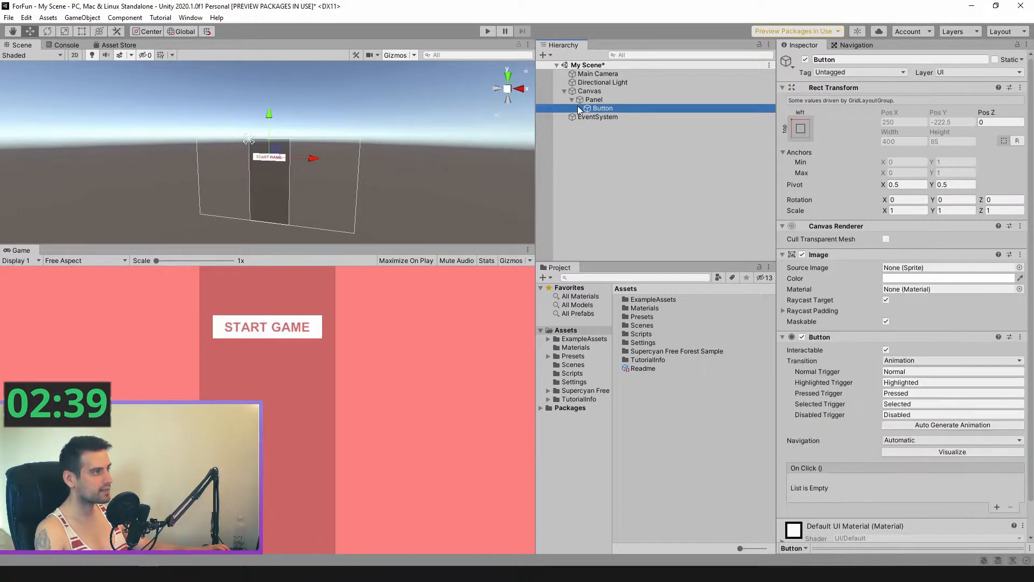
click(195, 17)
mouse_move(255, 199)
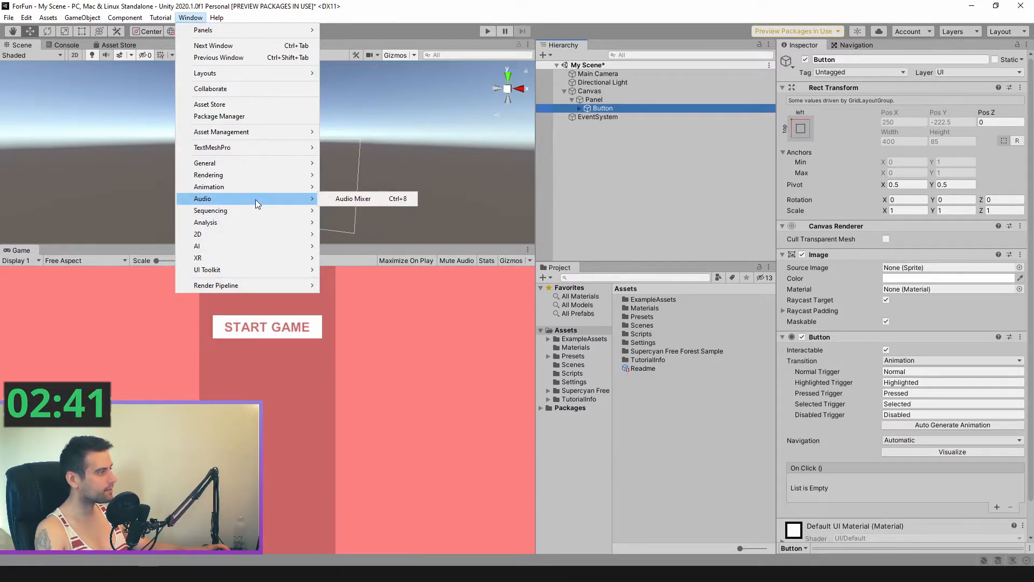
mouse_move(303, 188)
click(372, 187)
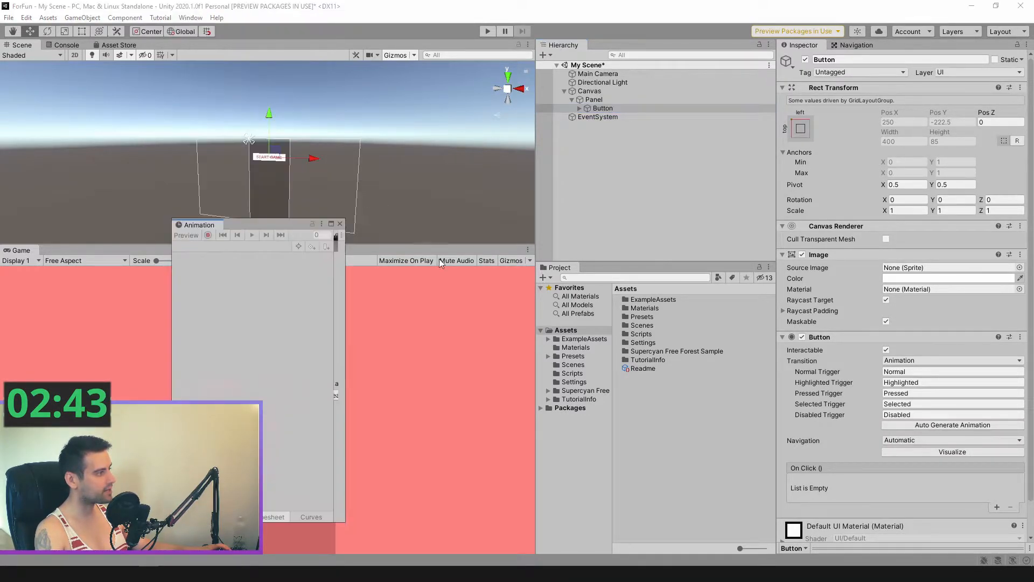
drag(199, 225, 103, 46)
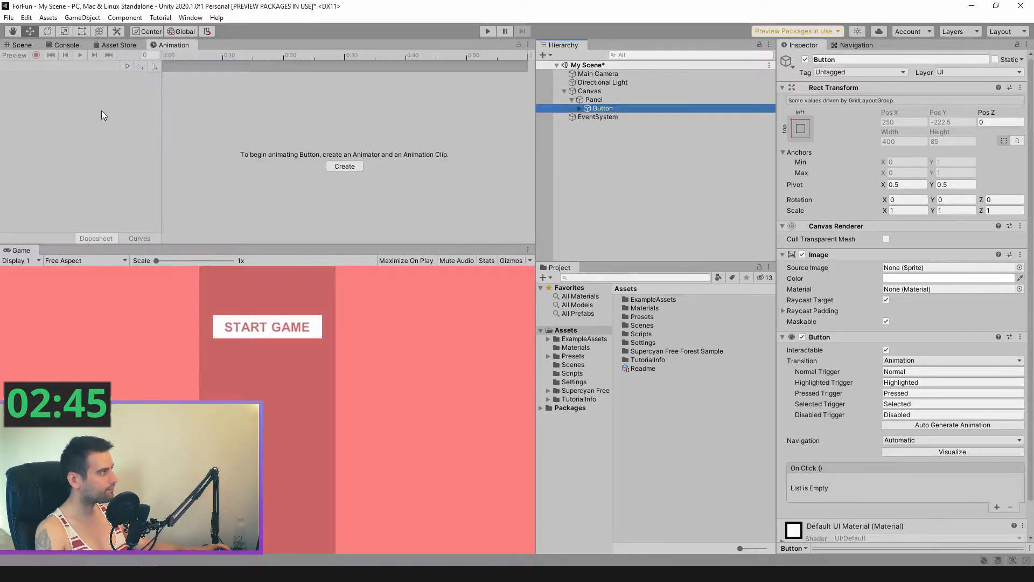
Create an animation clip named Button for the Button object
click(345, 166)
text(Button)
key(Return)
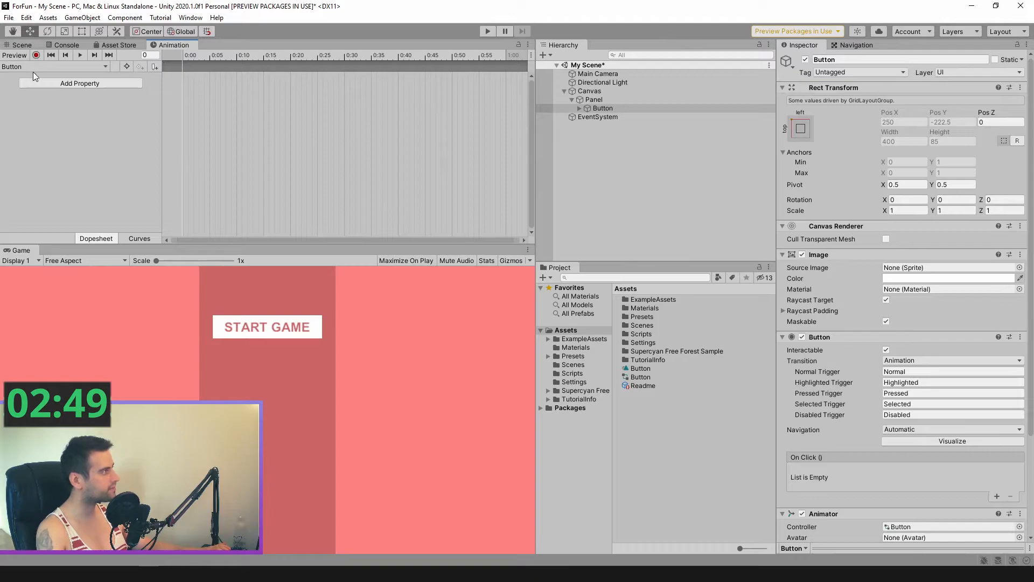
Start recording the clip and add a key for the Button's Scale at 0:00
click(34, 56)
click(606, 109)
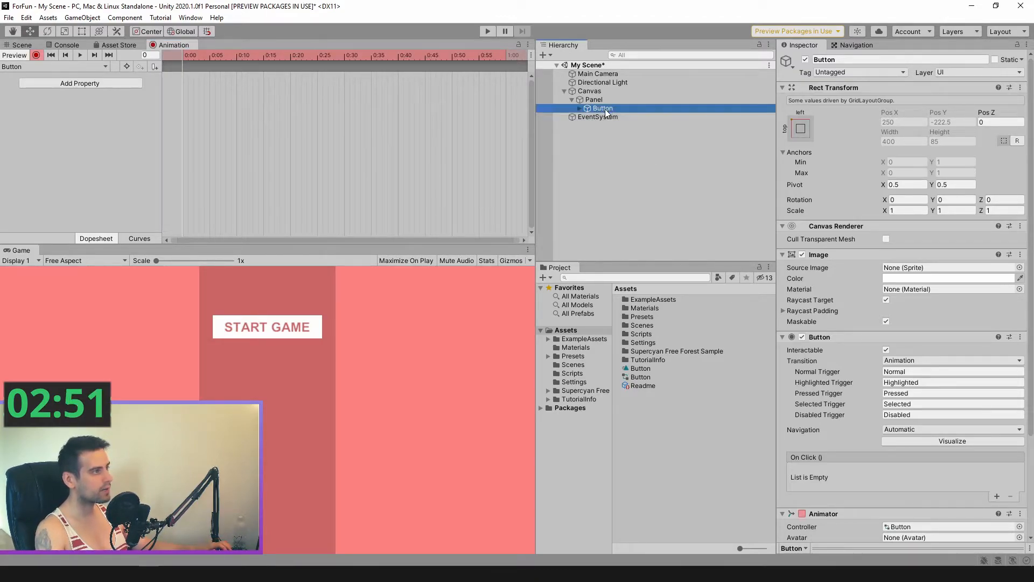
right_click(797, 212)
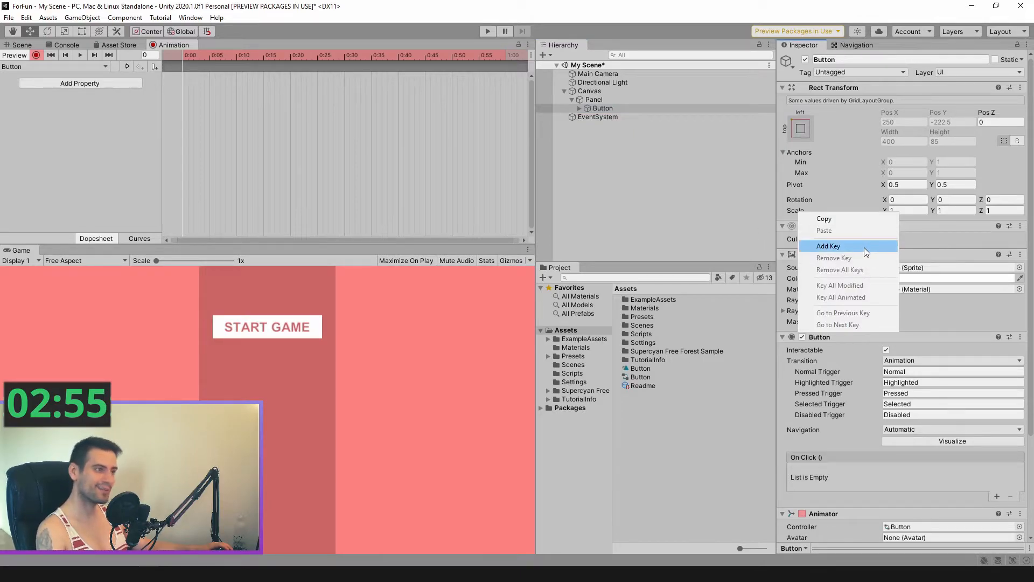
click(873, 246)
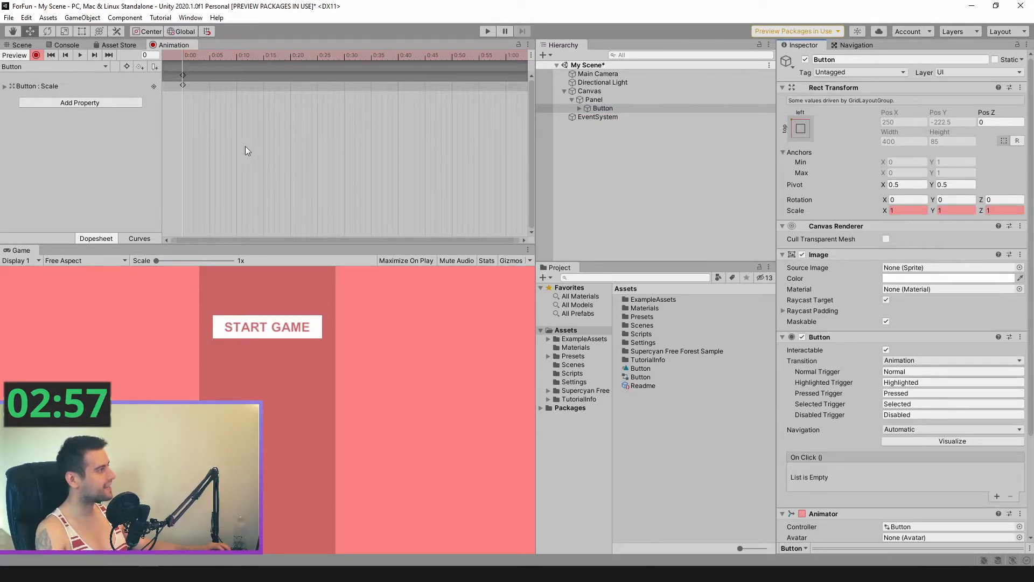
Key the Button's Scale X and Y at 0.5 on frame 20
drag(180, 58, 290, 95)
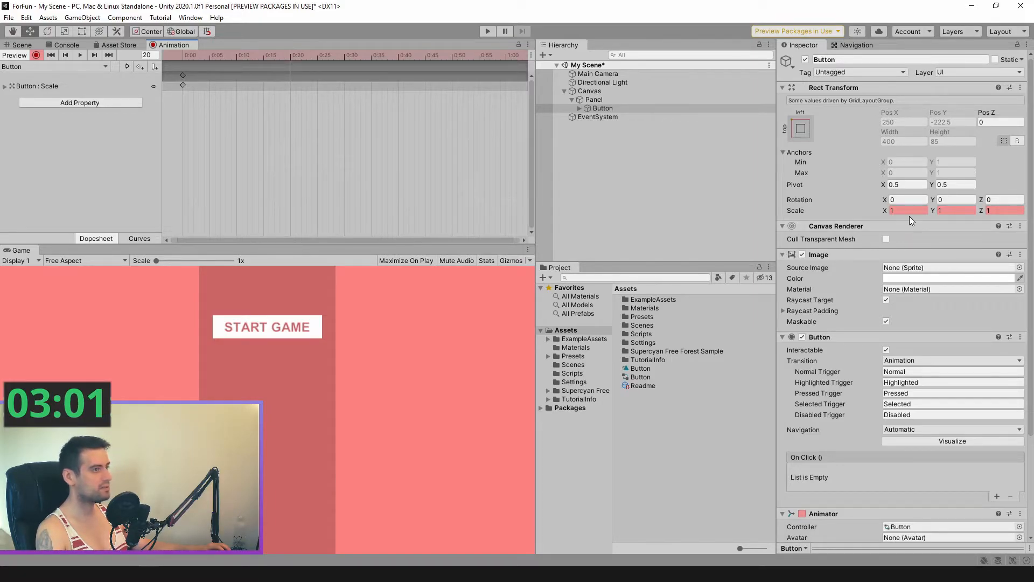
text(0.5)
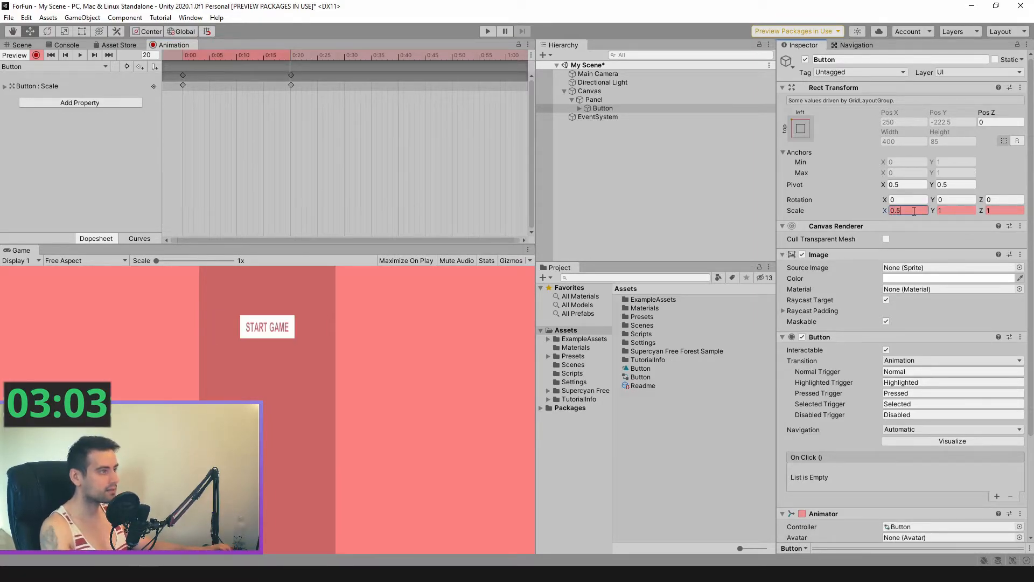
key(Tab)
text(0.5)
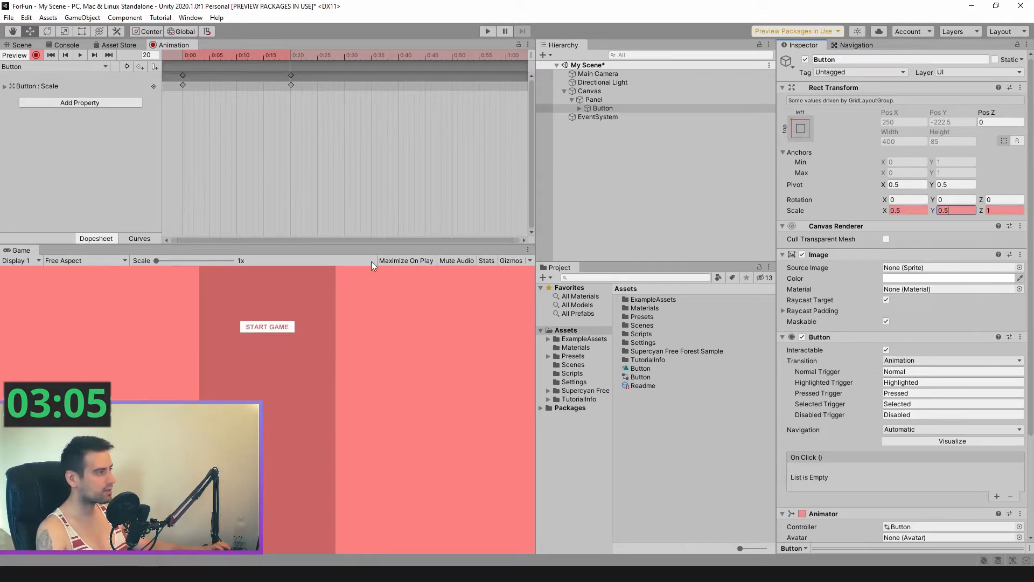
Copy the first Scale keyframe to frame 30 and play the animation from the start
drag(293, 55, 347, 85)
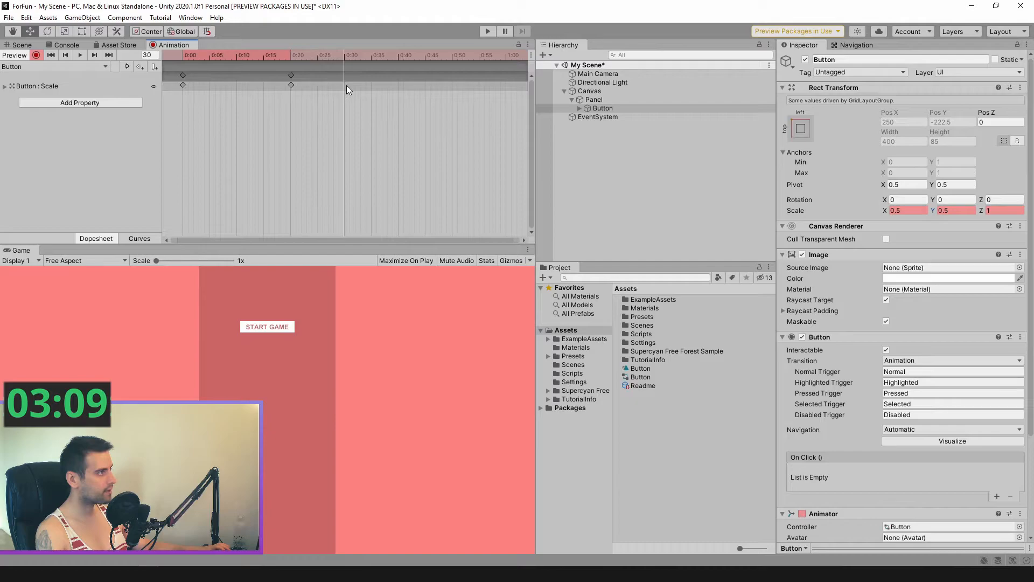
click(183, 75)
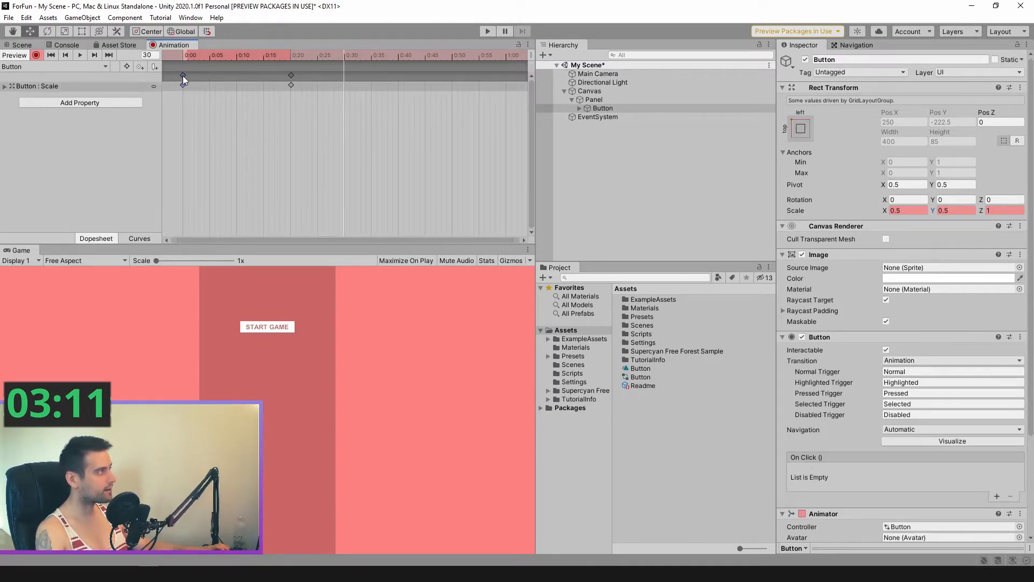
key(ctrl+v)
mouse_move(194, 54)
mouse_down()
mouse_move(205, 54)
mouse_move(184, 55)
mouse_up()
click(81, 55)
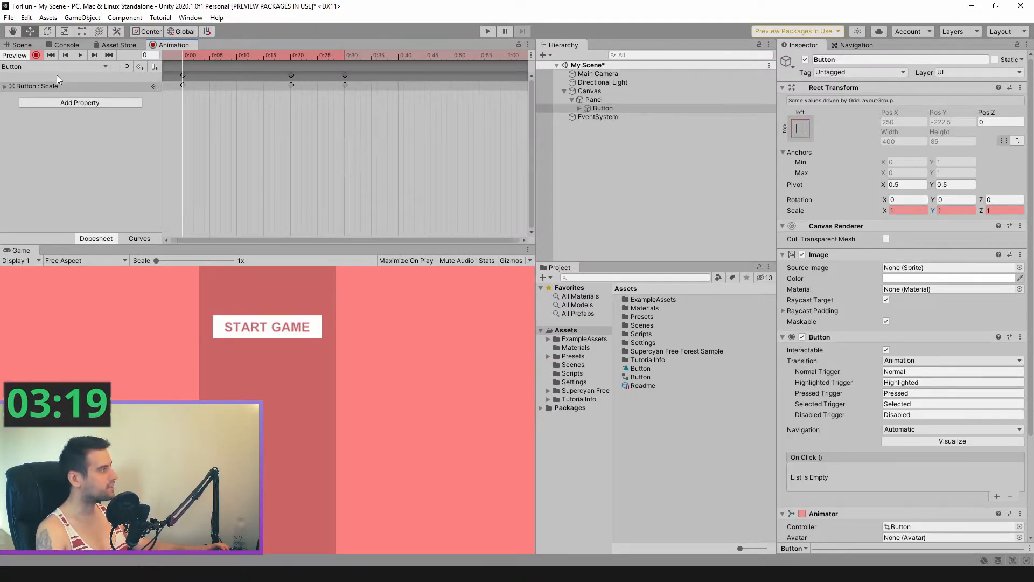
End the animation recording and return to the Scene view, showing the canvas in 2D mode
click(612, 101)
click(606, 110)
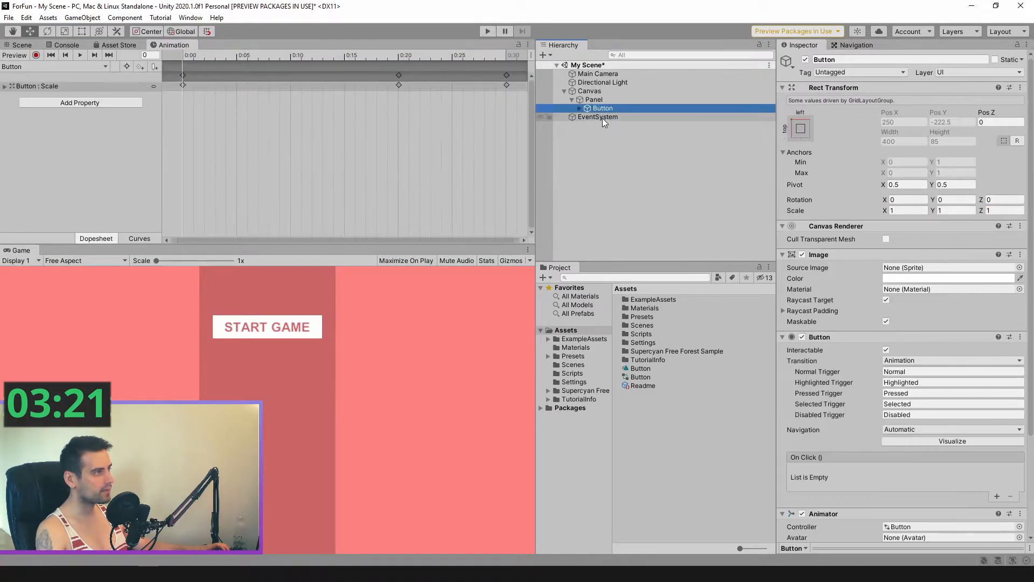
click(22, 44)
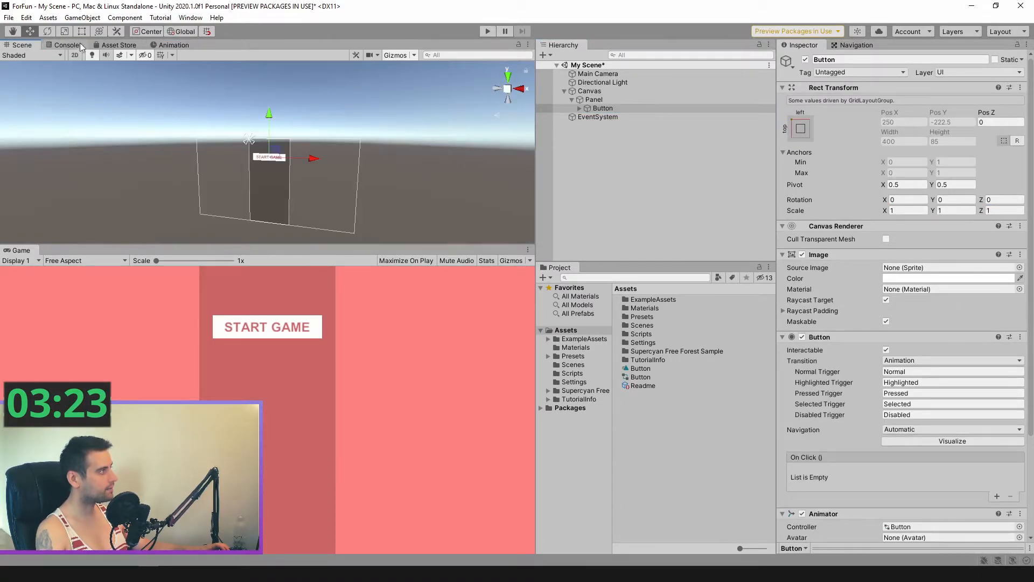
click(75, 55)
middle_drag(346, 128, 380, 81)
scroll(354, 137, up, 2)
Duplicate the START GAME Button four times inside the Panel and select the Panel
click(595, 109)
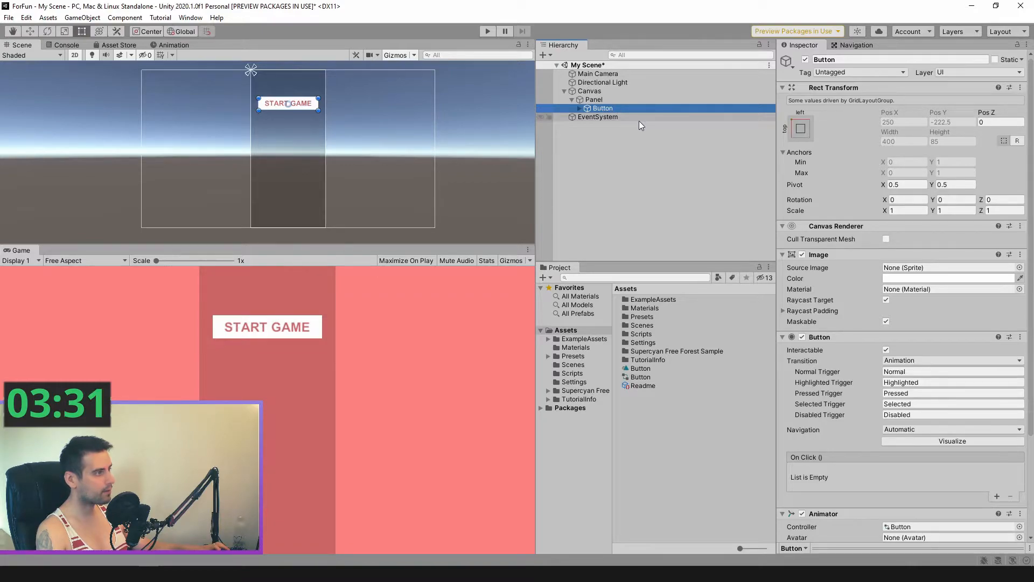
key(ctrl+d)
key(ctrl+d)
key(ctrl+d)
key(ctrl+d)
click(593, 100)
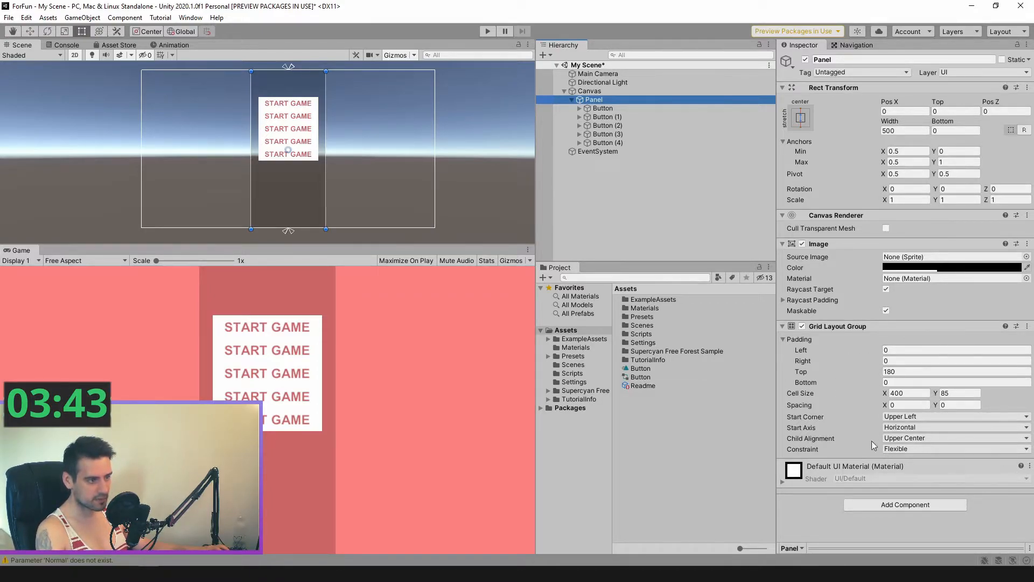
Set the Panel's Grid Layout Group vertical spacing to 48.83 and test the button animation in Play mode
key(Return)
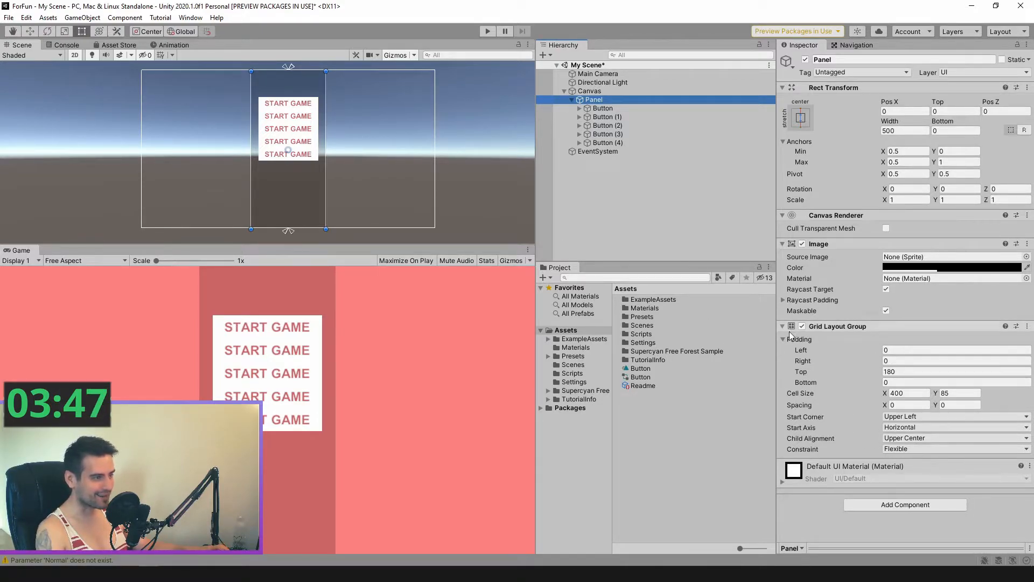
drag(936, 406, 785, 483)
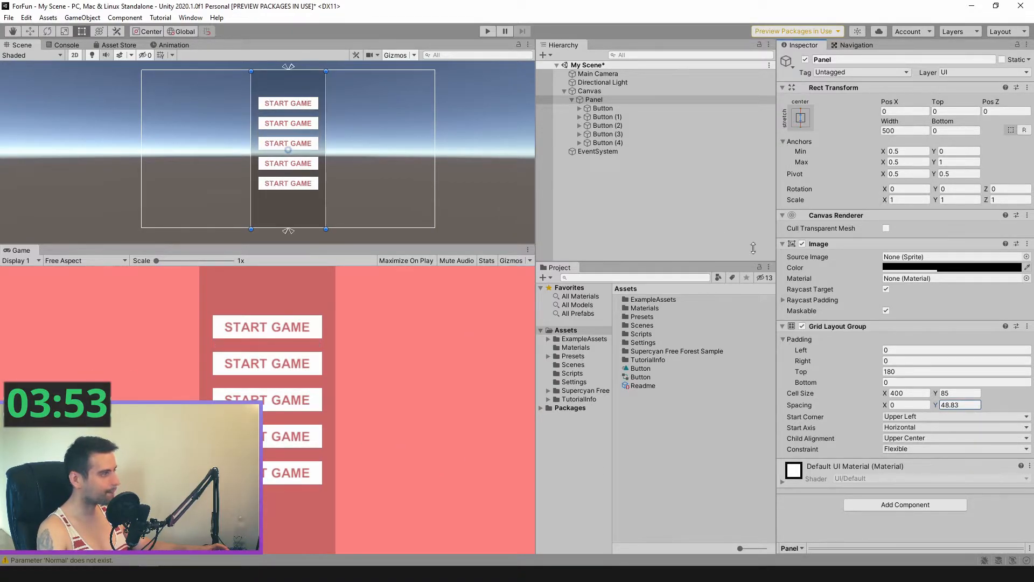
click(596, 179)
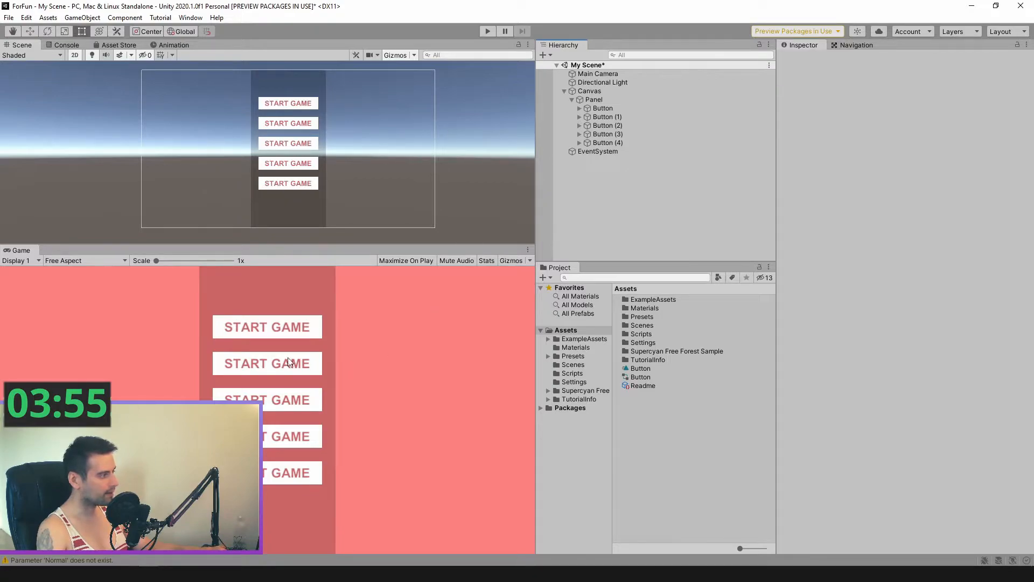
click(488, 31)
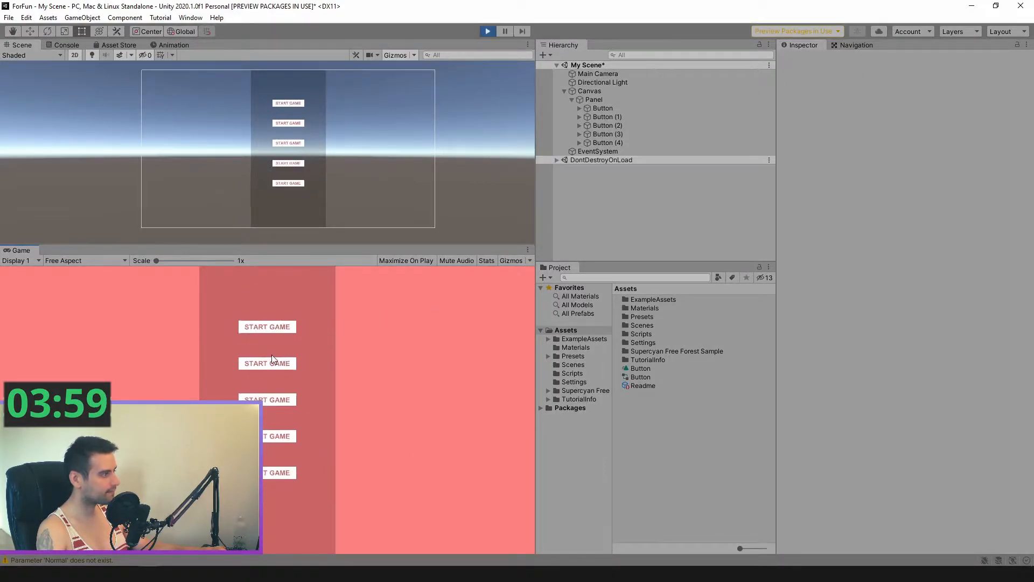
click(485, 31)
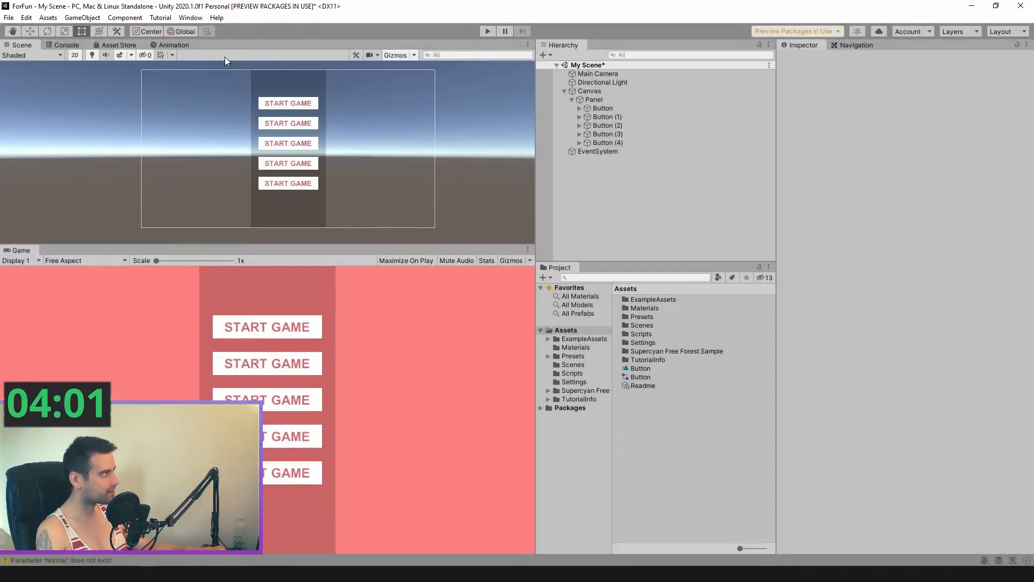
Open the Animator window's parameter list and show the controller of the first Button
click(190, 18)
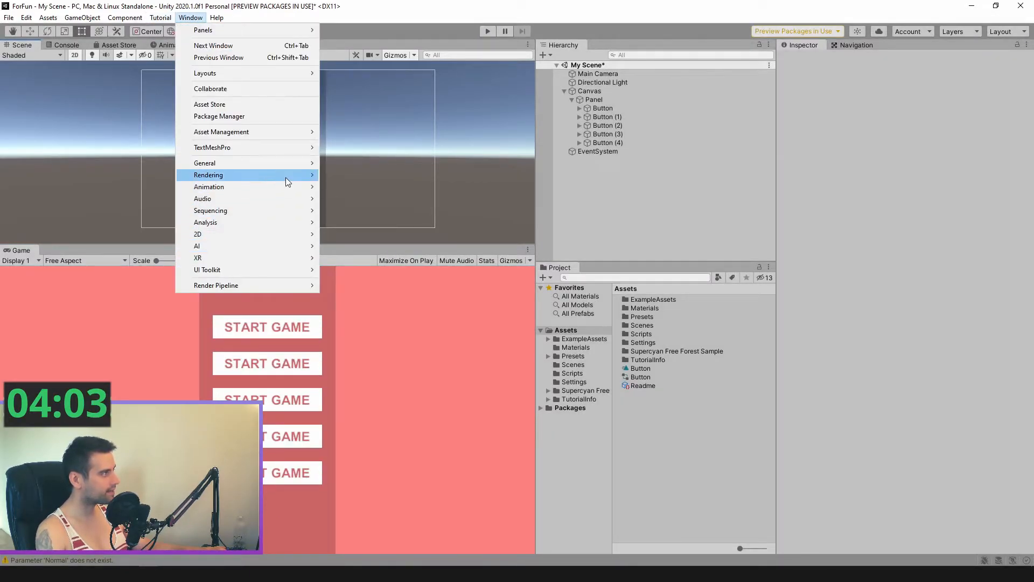
mouse_move(283, 187)
click(342, 199)
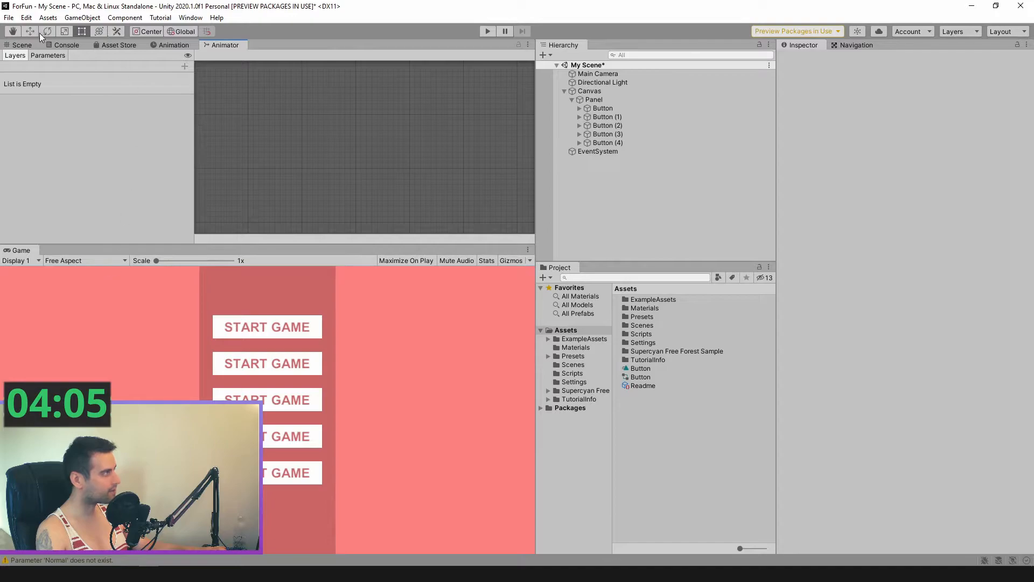
click(45, 56)
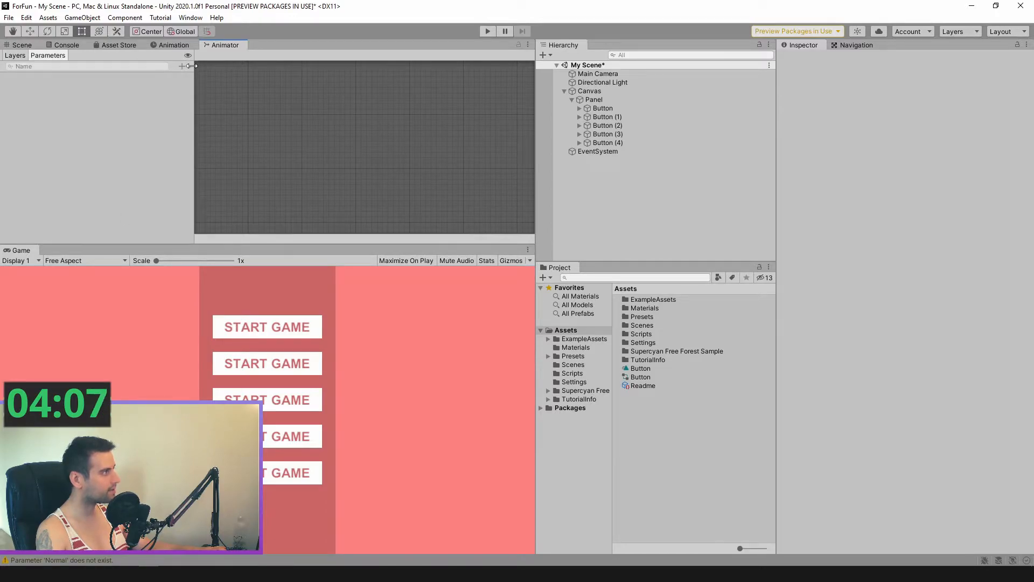
click(599, 100)
click(598, 108)
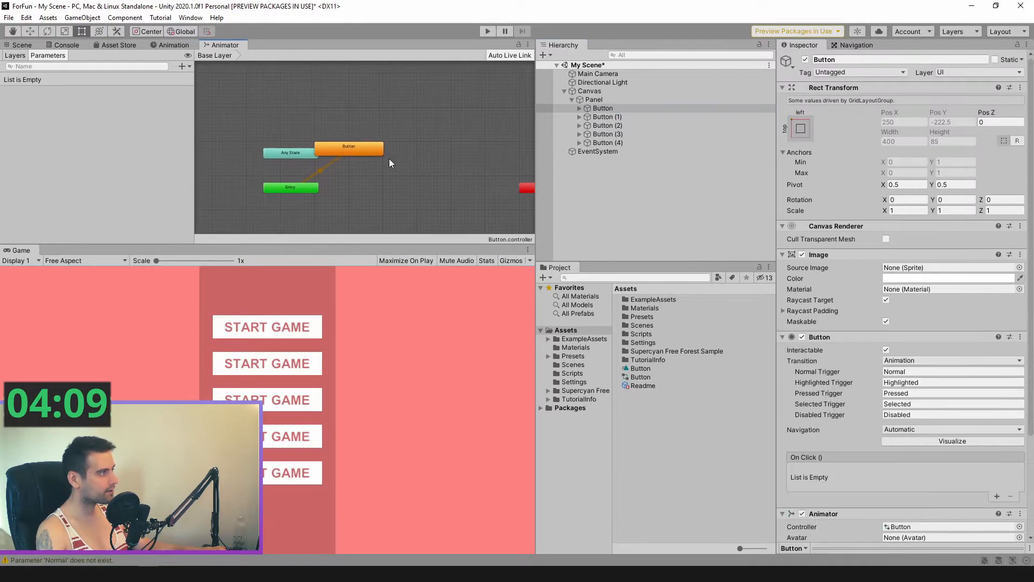
Add an empty state to the Button controller and make it the default state after Entry
click(421, 138)
scroll(372, 199, up, 2)
scroll(366, 189, down, 1)
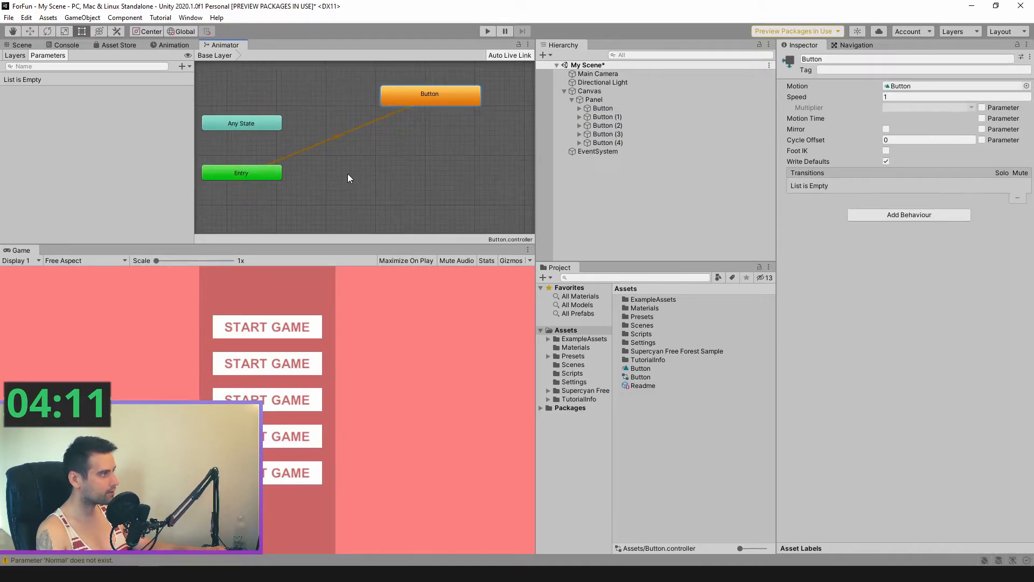
right_click(350, 173)
mouse_move(421, 180)
click(522, 182)
click(243, 173)
right_click(243, 174)
click(315, 197)
click(368, 174)
drag(369, 175, 423, 154)
mouse_move(438, 97)
mouse_down()
mouse_move(358, 96)
mouse_move(445, 82)
mouse_up()
Create transitions from Any State to Button and from Button to New State, and align the two states vertically
click(256, 132)
right_click(257, 126)
click(294, 135)
click(373, 91)
right_click(397, 91)
click(425, 88)
click(451, 150)
drag(473, 156, 442, 170)
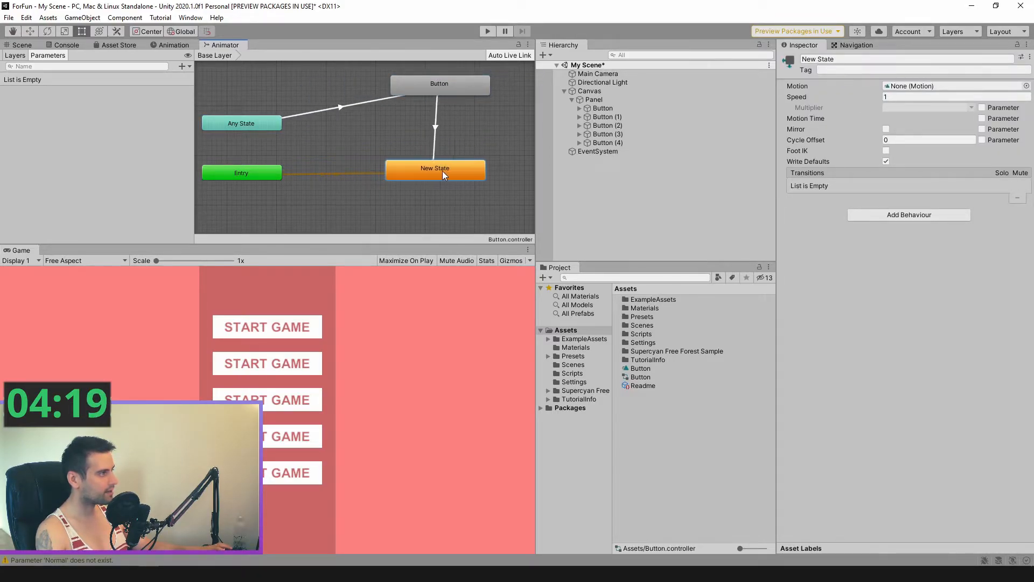
drag(437, 86, 435, 111)
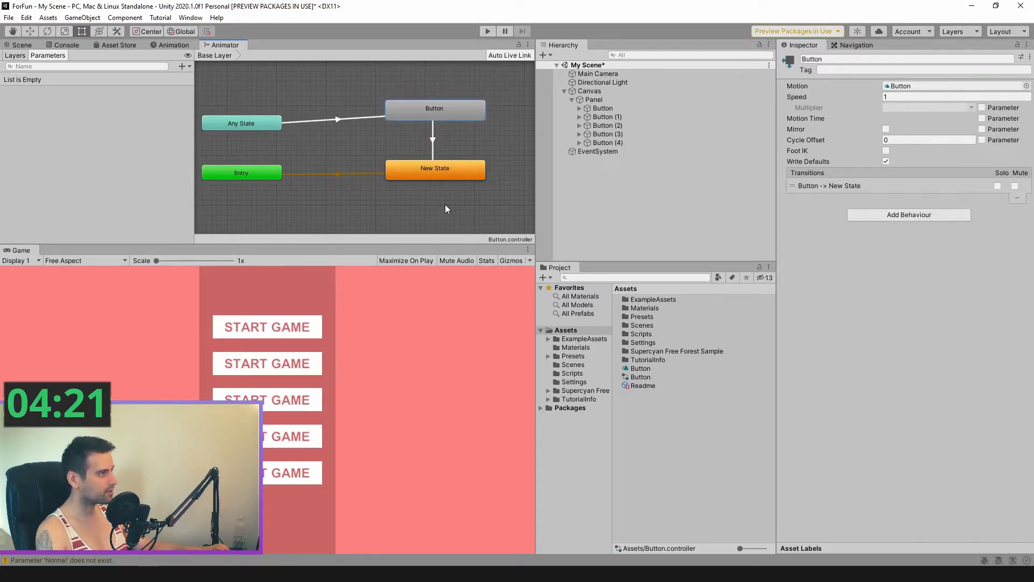
click(434, 173)
click(224, 126)
click(208, 132)
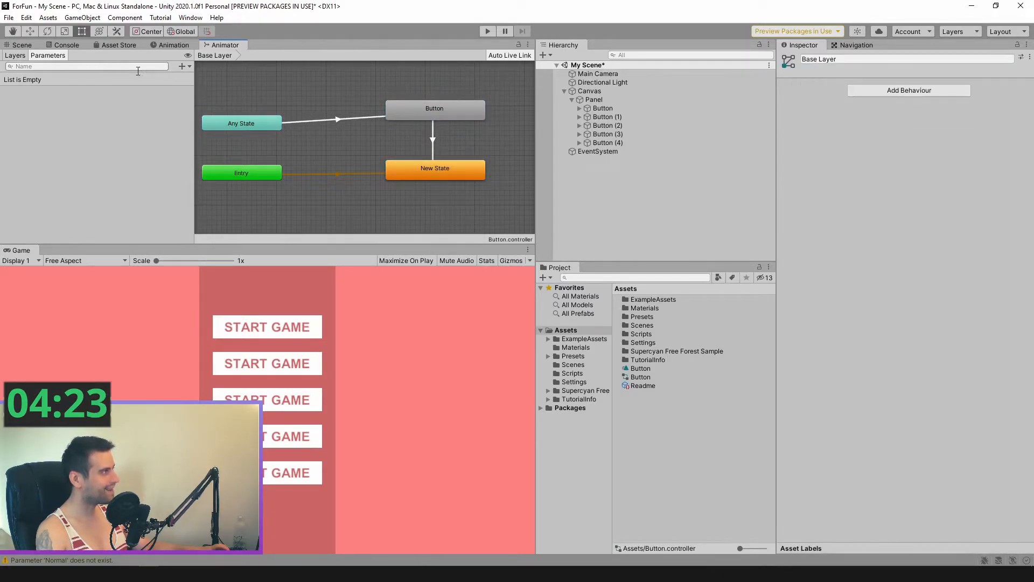
Add a Trigger parameter named Click to the controller
click(183, 65)
click(204, 114)
key(Return)
click(43, 79)
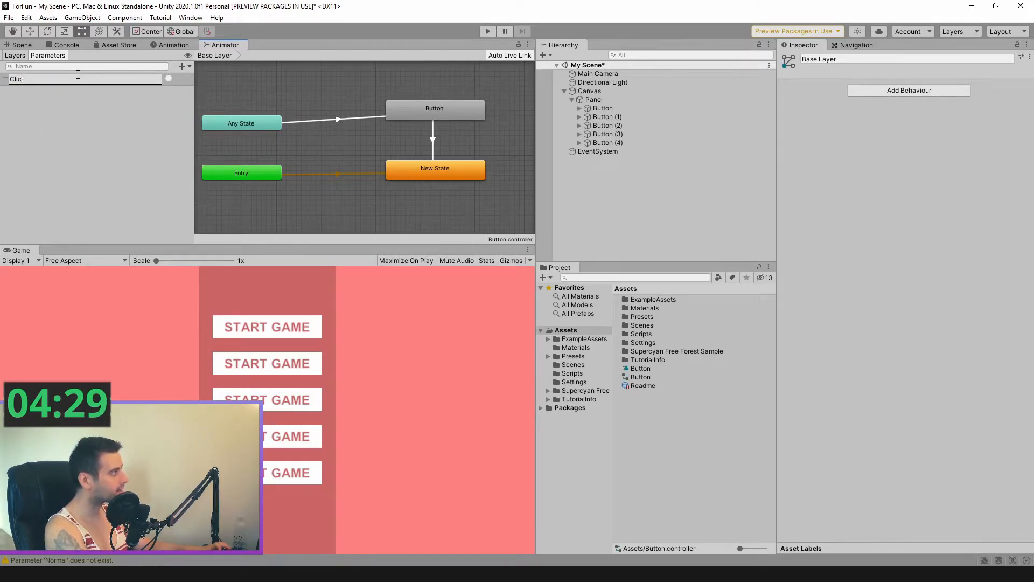
key(Return)
Add Click as the condition of the Any State to Button transition and realign the Button state above New State
drag(459, 107, 450, 105)
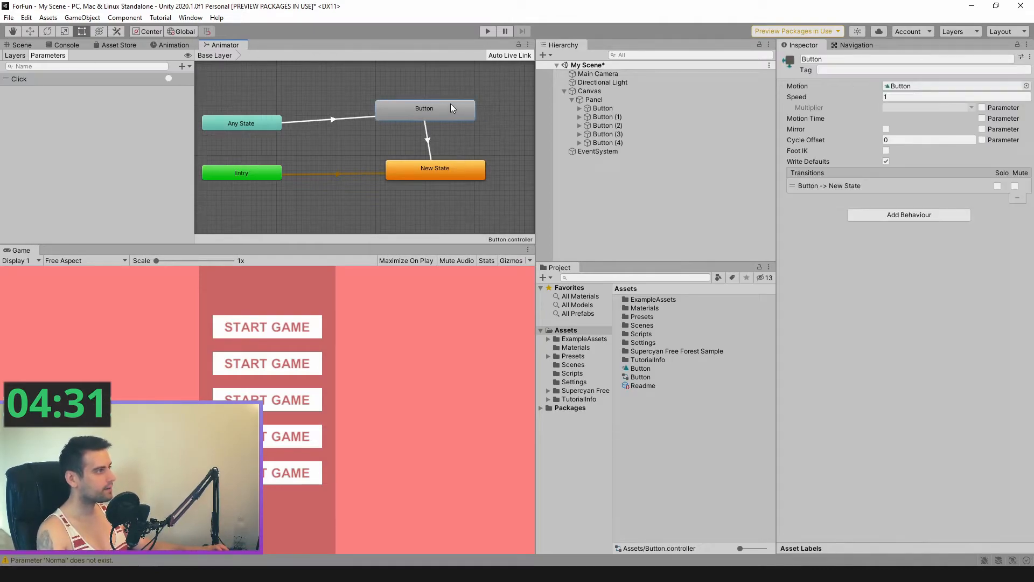
click(428, 133)
click(322, 121)
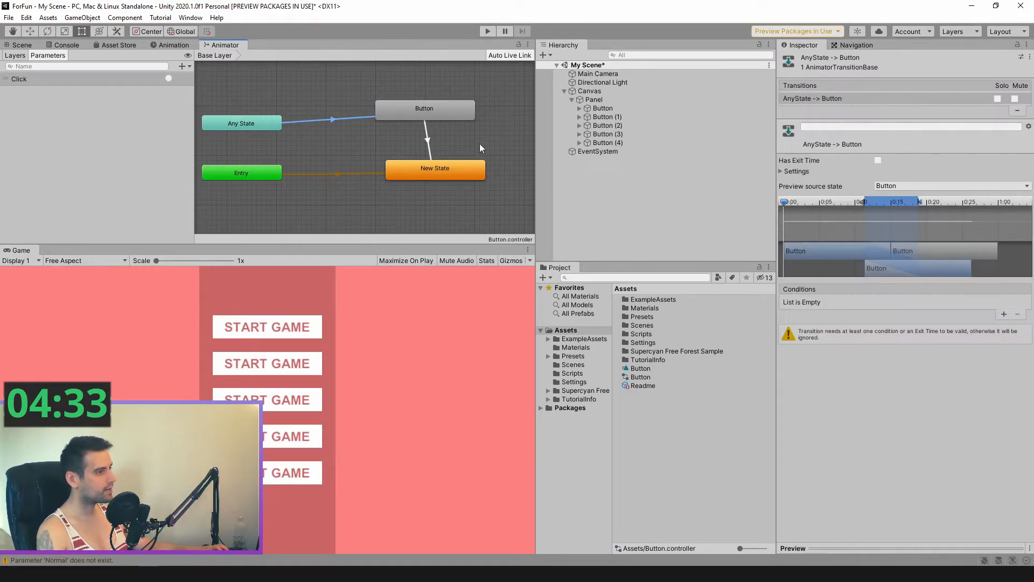
click(1004, 314)
drag(414, 109, 424, 108)
Check the exit time and conditions of the Button to New State transition and test the menu in Play mode
click(432, 153)
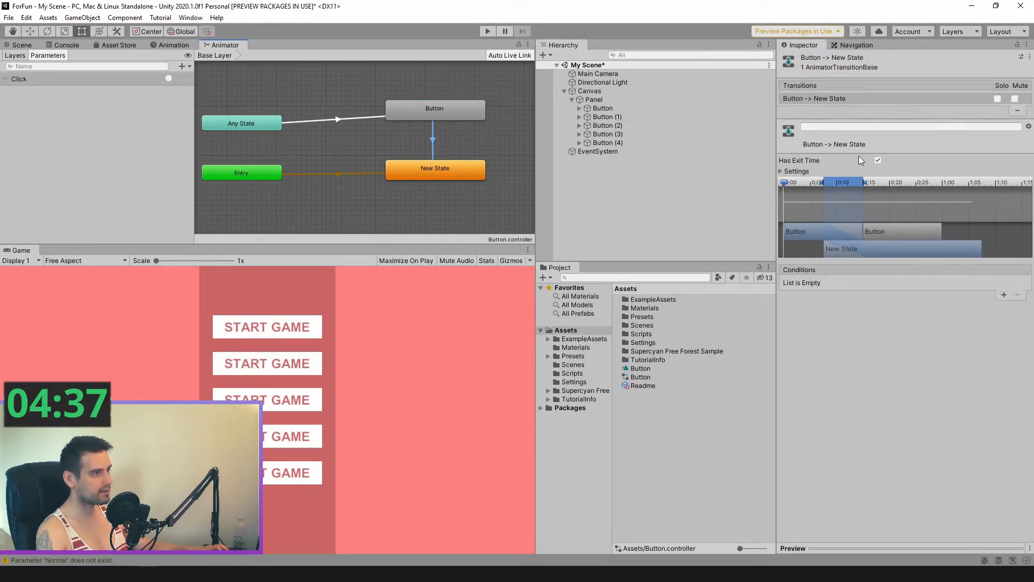
click(459, 112)
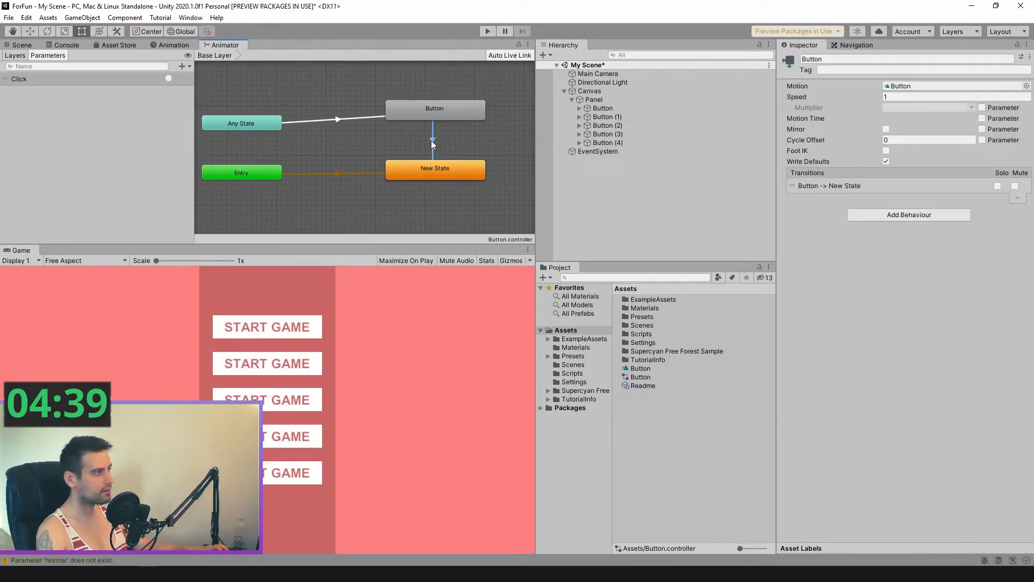
click(432, 140)
click(390, 117)
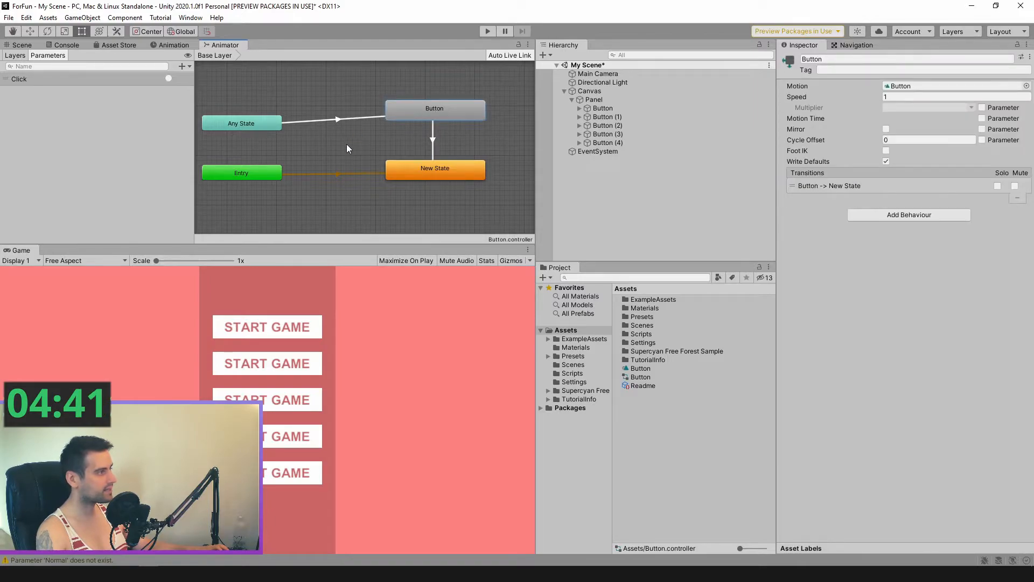
click(346, 147)
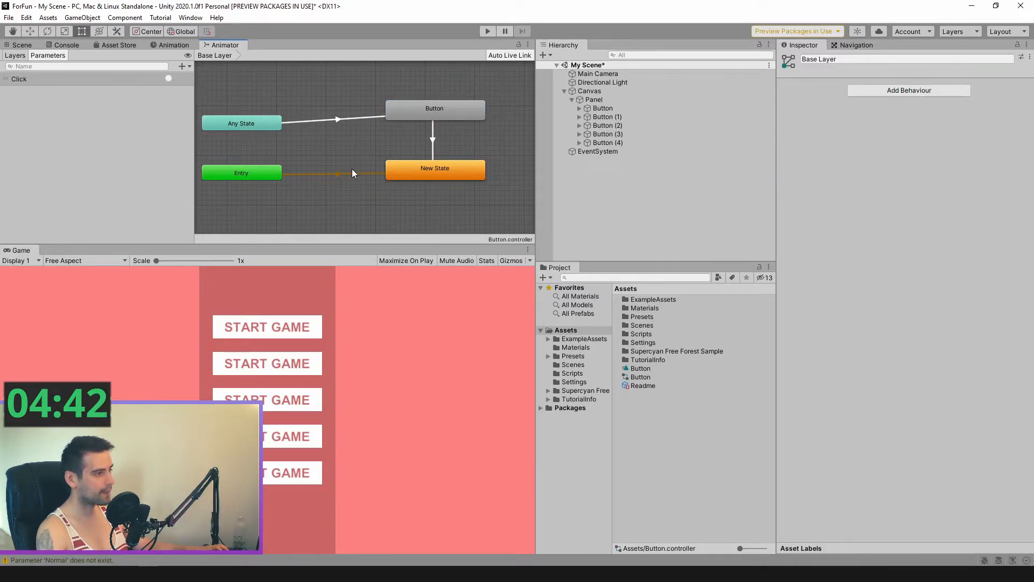
click(488, 31)
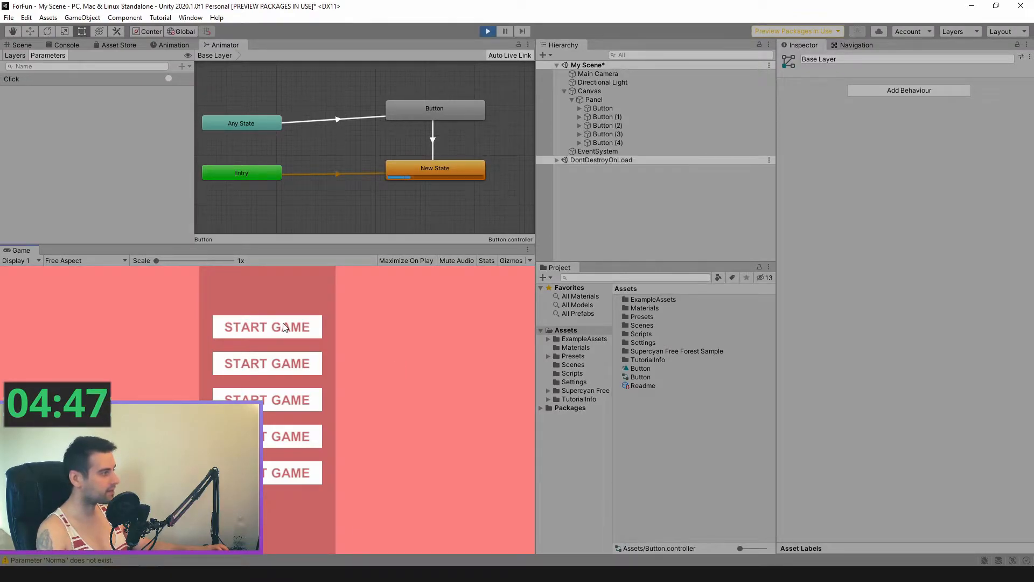
click(487, 31)
Set the Pressed Trigger of all five Buttons to Click
click(598, 109)
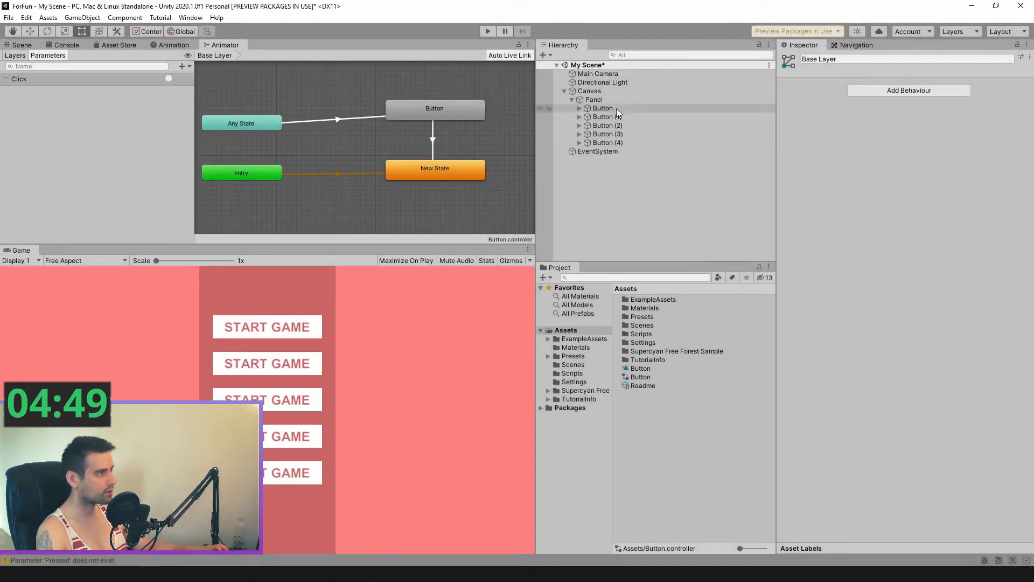
shift+click(607, 143)
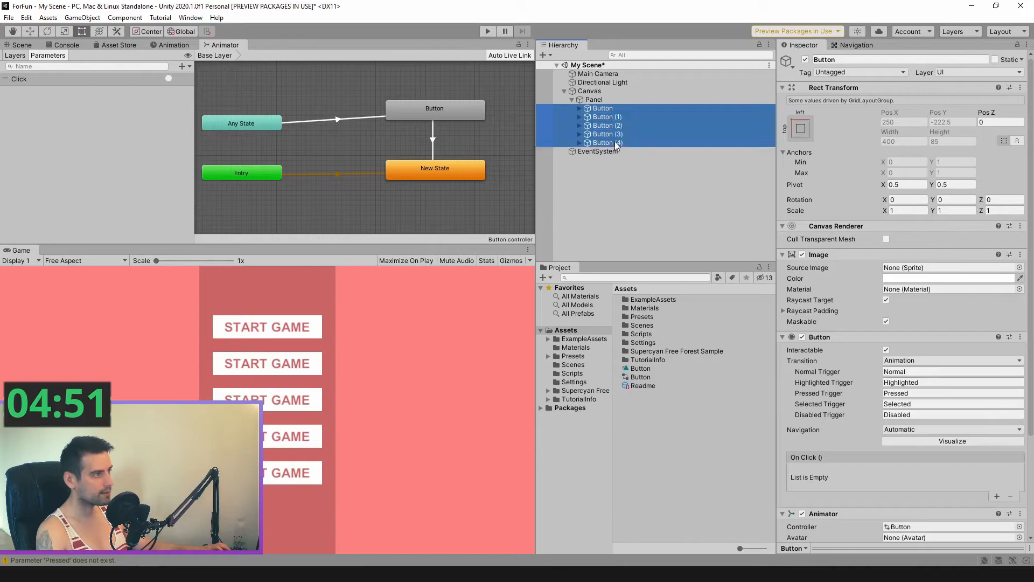
click(933, 394)
text(Click)
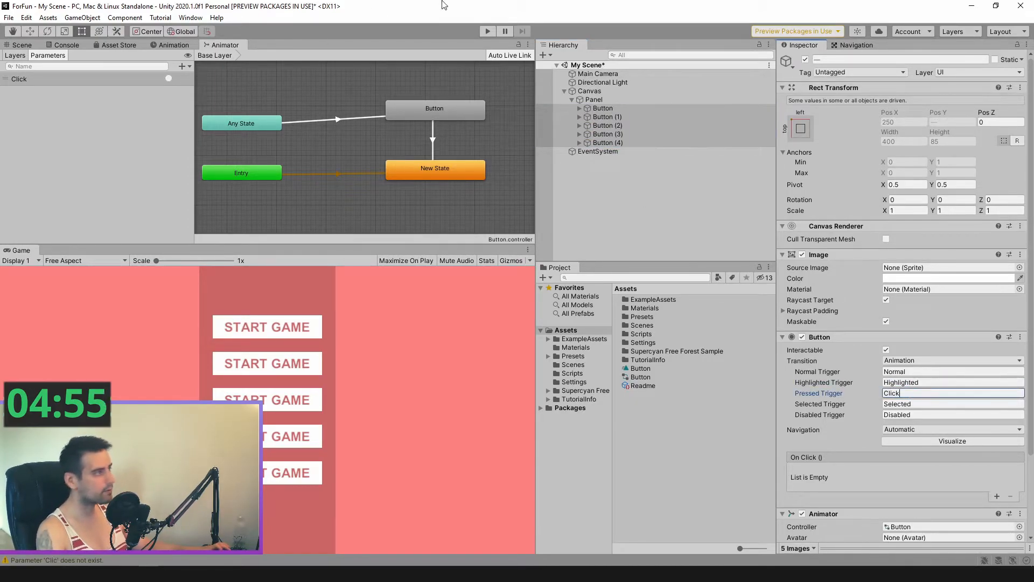
Run the scene and test several START GAME buttons while watching the Animator states of individual Buttons
click(489, 28)
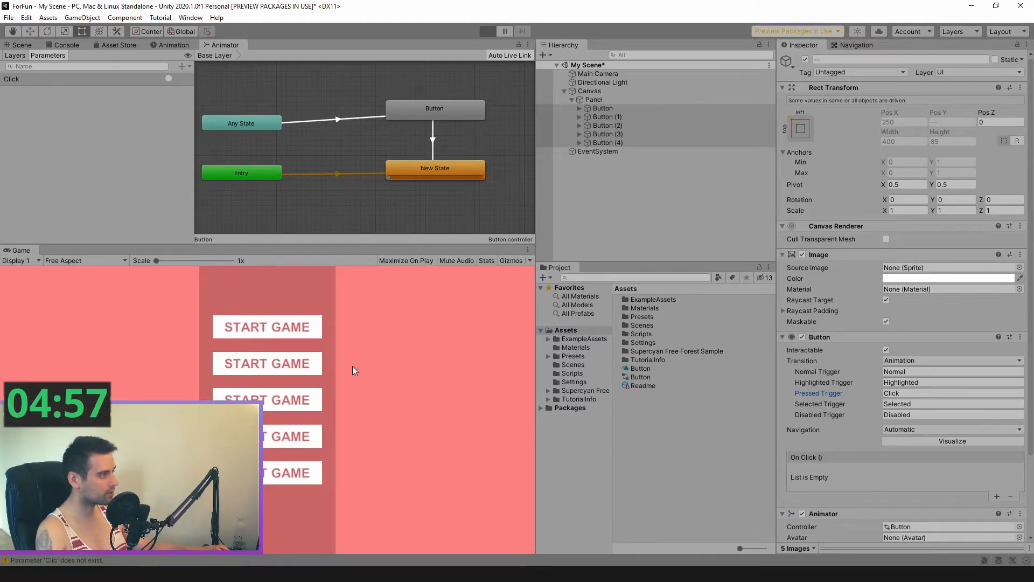
click(292, 335)
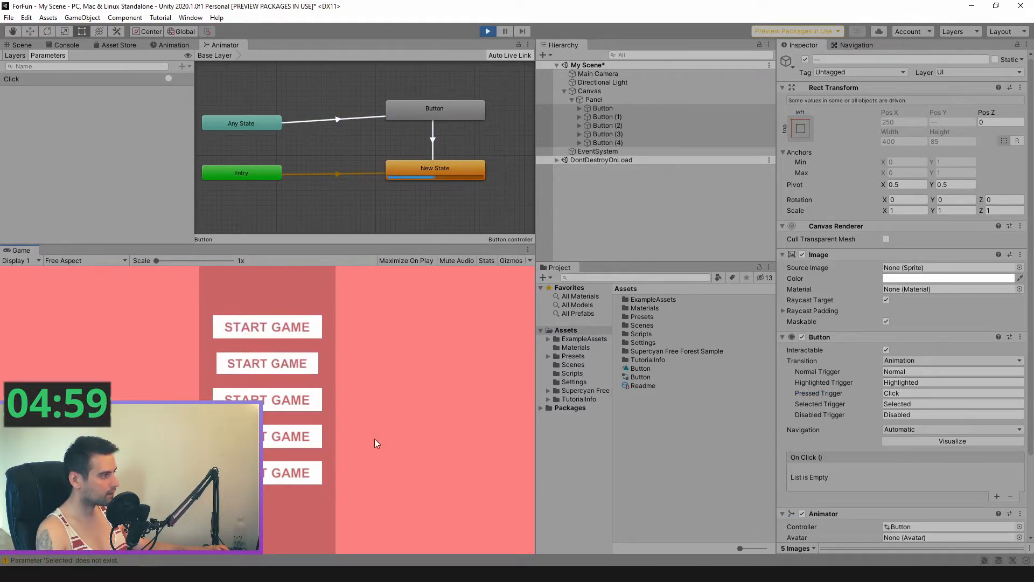
click(267, 407)
click(268, 405)
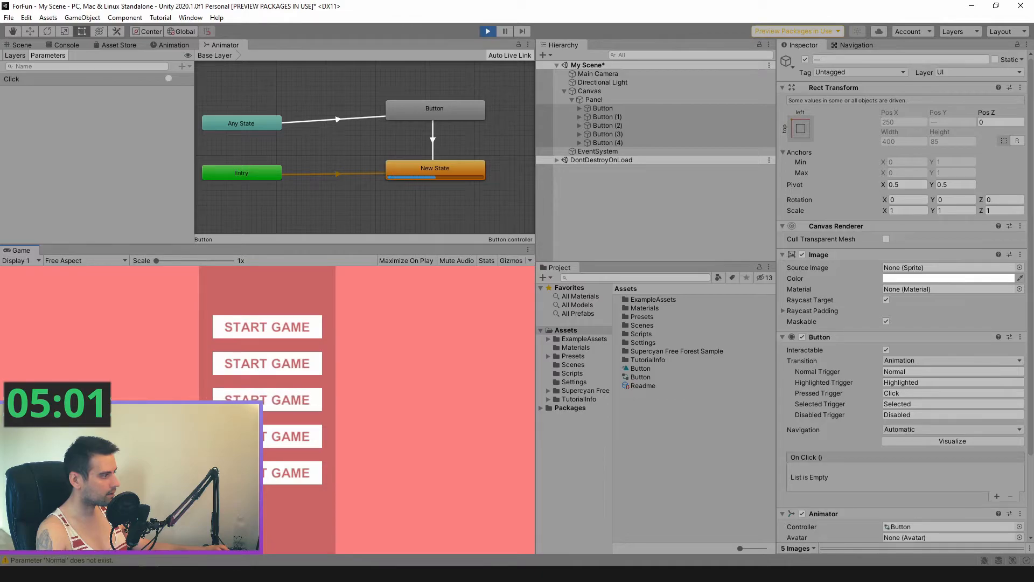
click(278, 368)
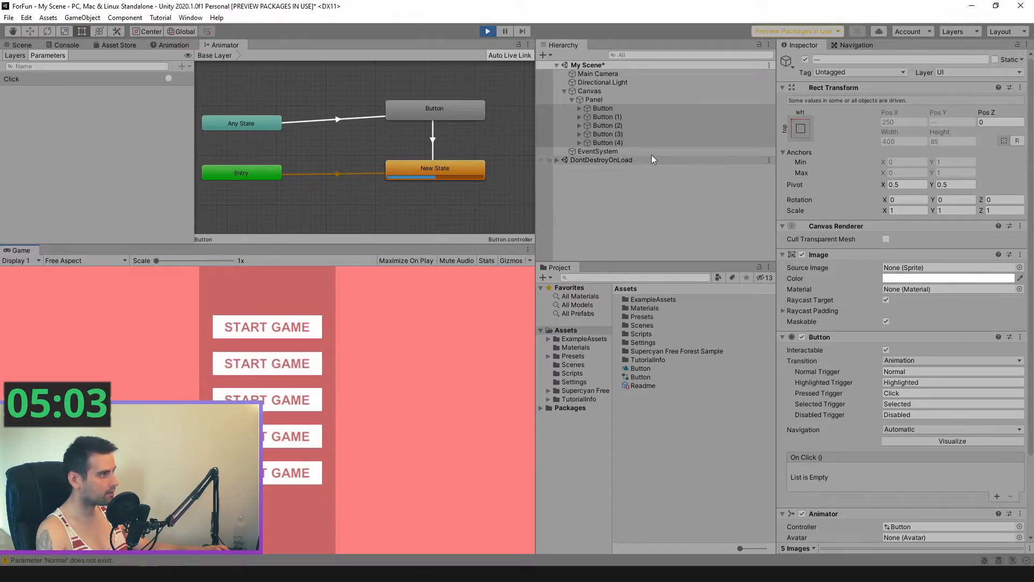
click(633, 142)
click(295, 336)
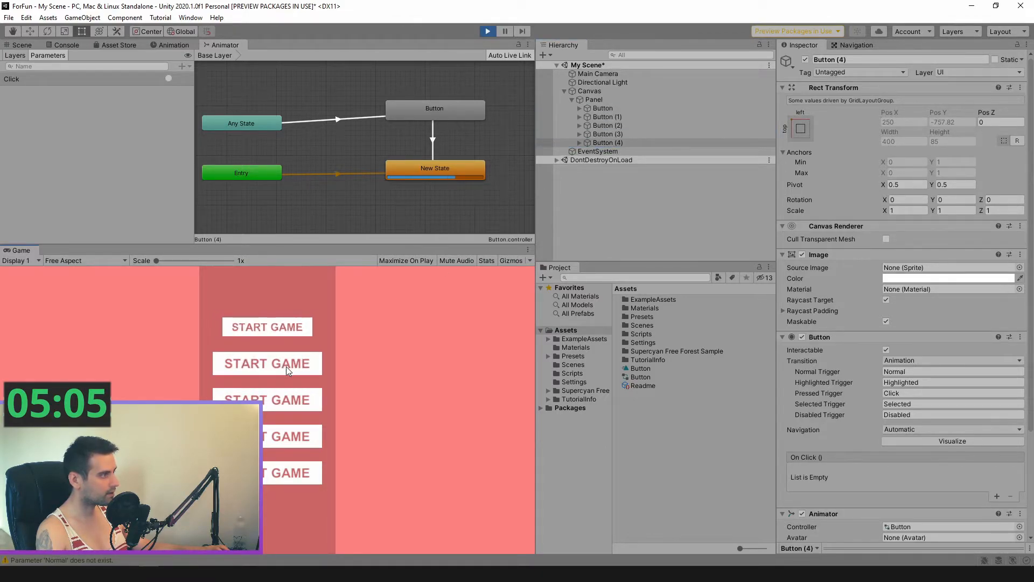
click(619, 109)
click(264, 330)
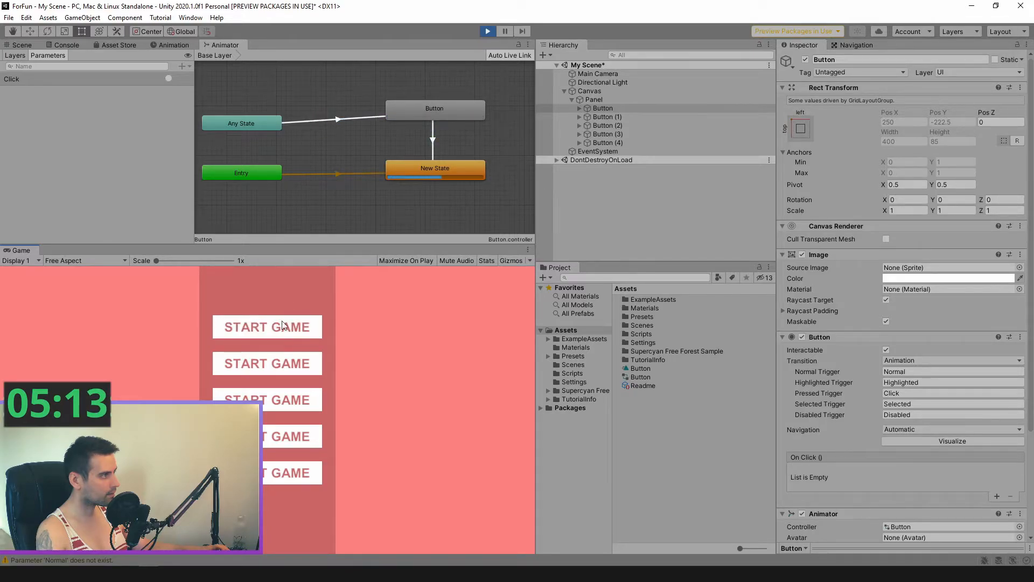
Review the Any State to Button transition, turn off Loop Time on the Button animation clip and test the first button
click(340, 118)
click(878, 160)
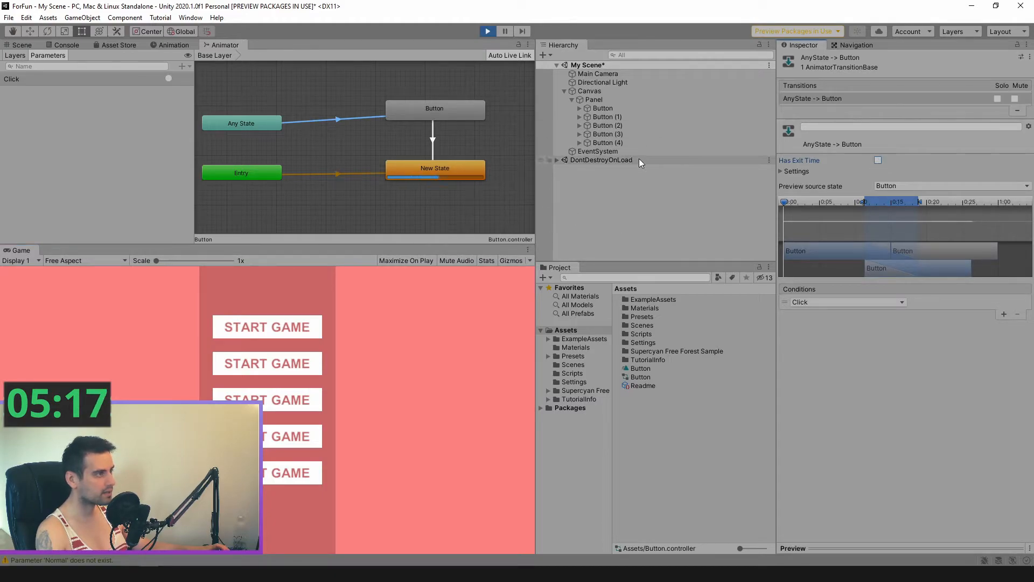
click(610, 108)
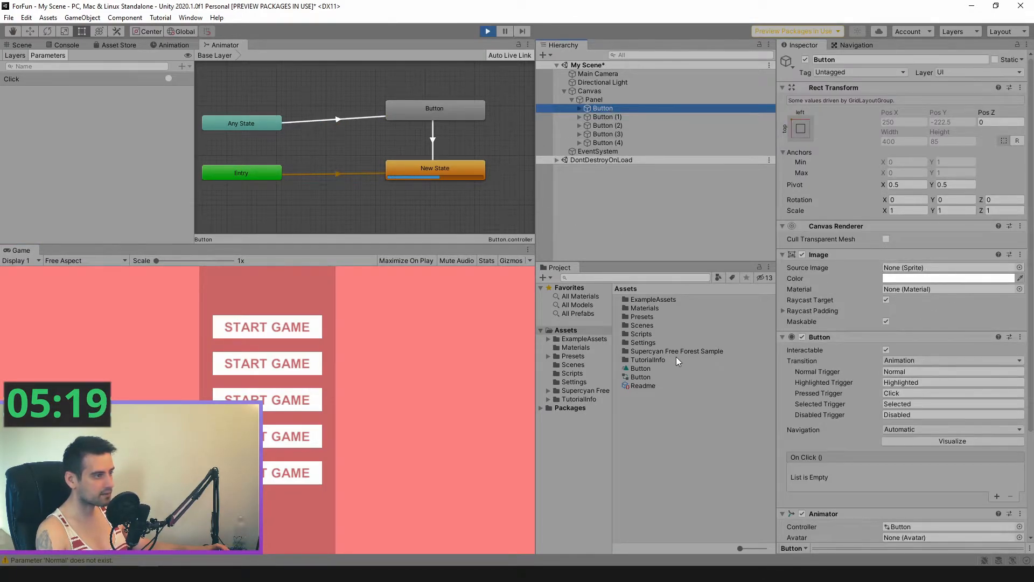
click(644, 368)
click(887, 95)
click(248, 328)
click(488, 31)
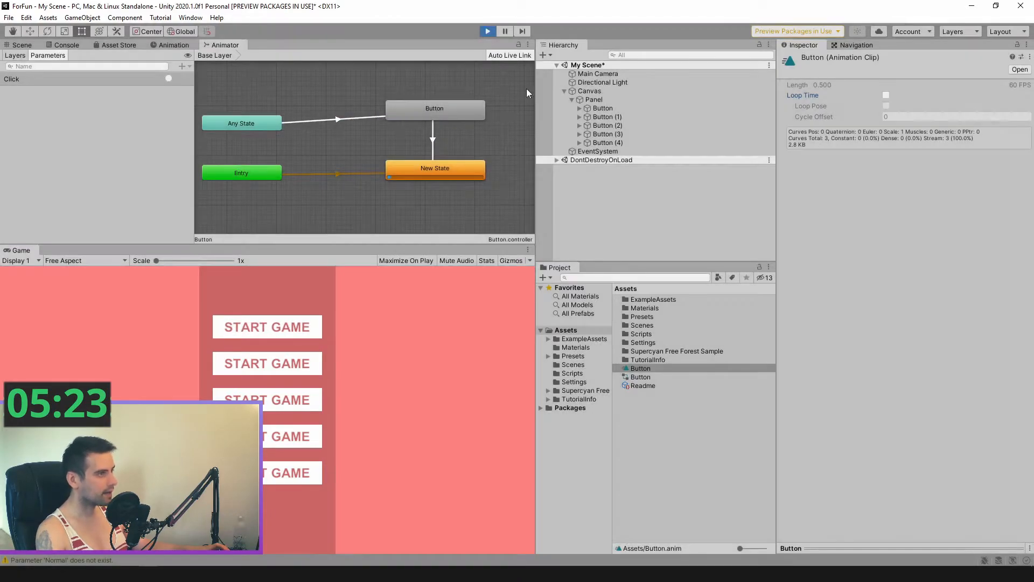
Run the scene with Maximize On Play enabled and test the START GAME buttons in the enlarged Game view
click(485, 30)
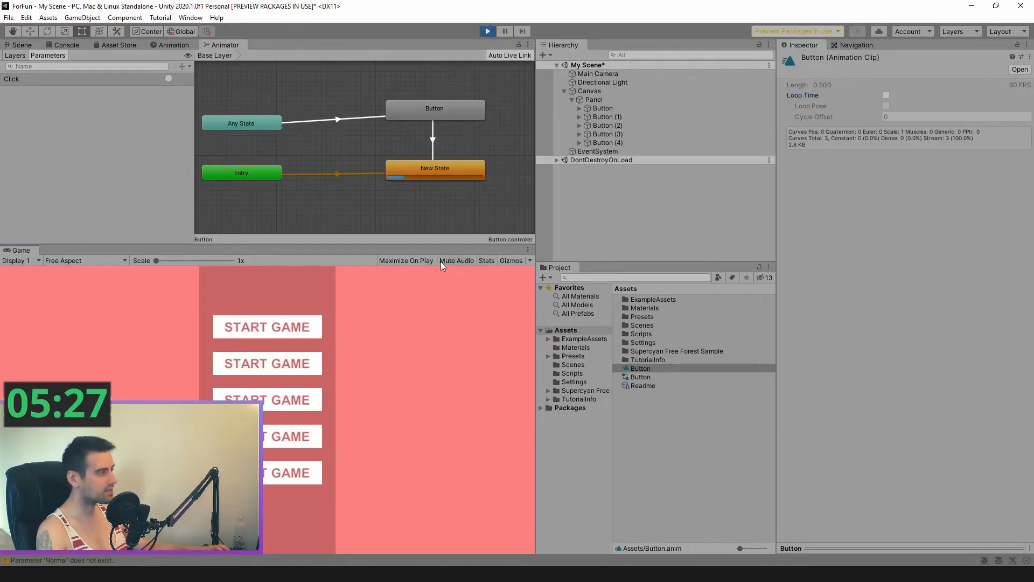
click(505, 31)
click(506, 31)
click(509, 184)
click(530, 240)
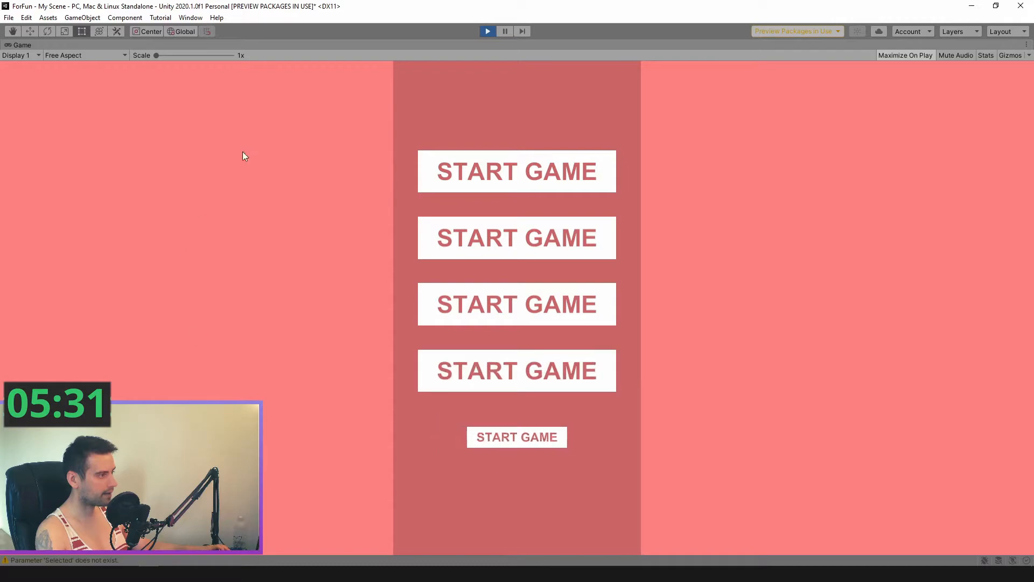
Stop the running scene and change the text of Button (4) to EXIT
click(487, 31)
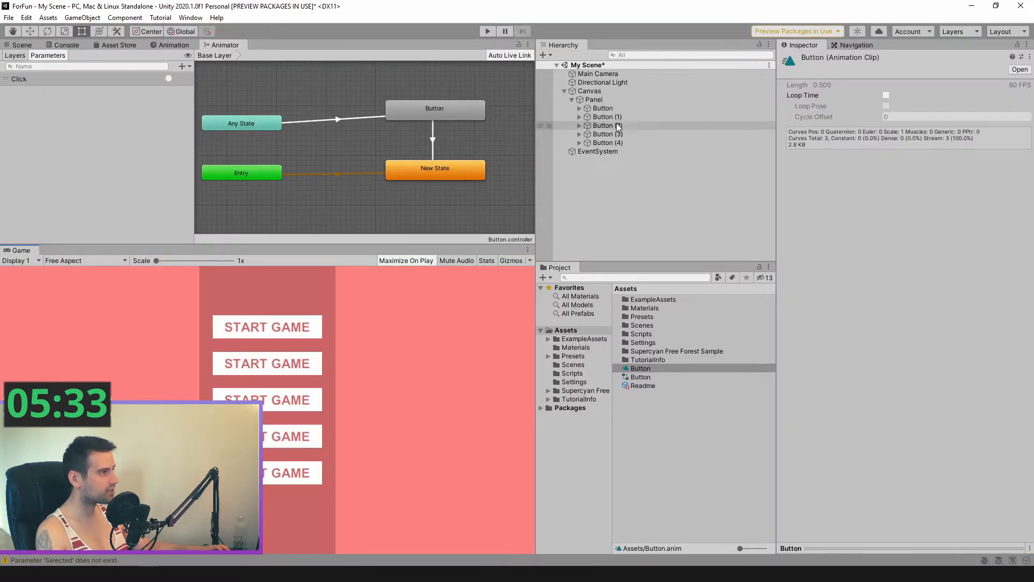
click(581, 108)
click(580, 125)
click(580, 143)
click(579, 160)
click(579, 177)
click(608, 187)
drag(868, 276, 656, 217)
text(EXIT)
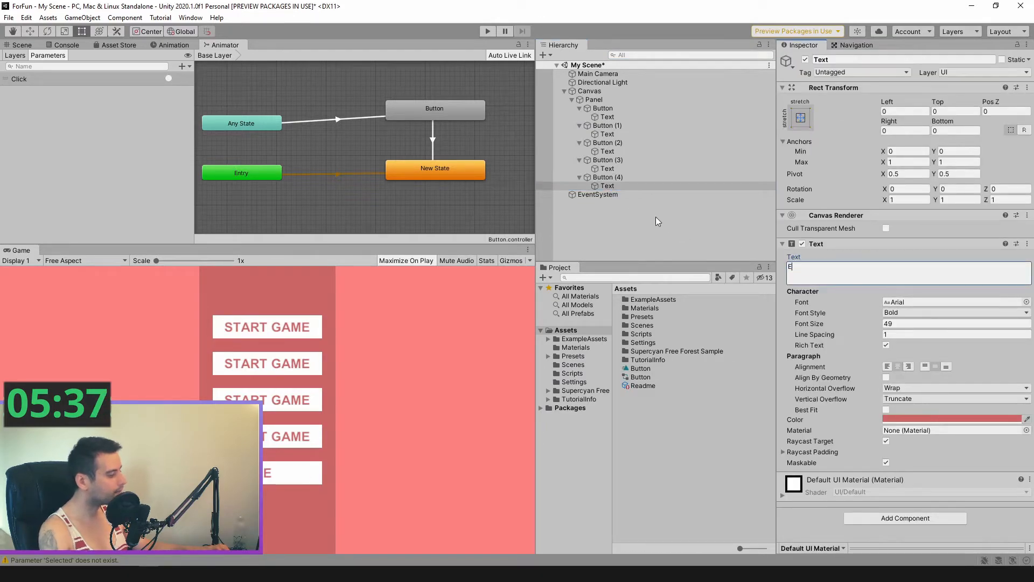
Change the text of Button (3) to SETTINGS
click(639, 161)
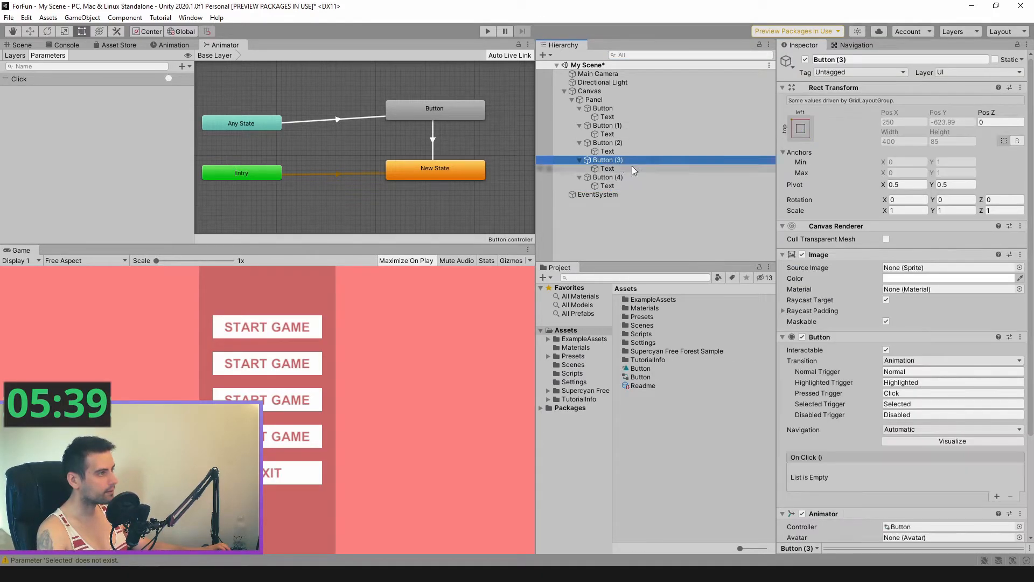
click(620, 168)
drag(864, 274, 566, 191)
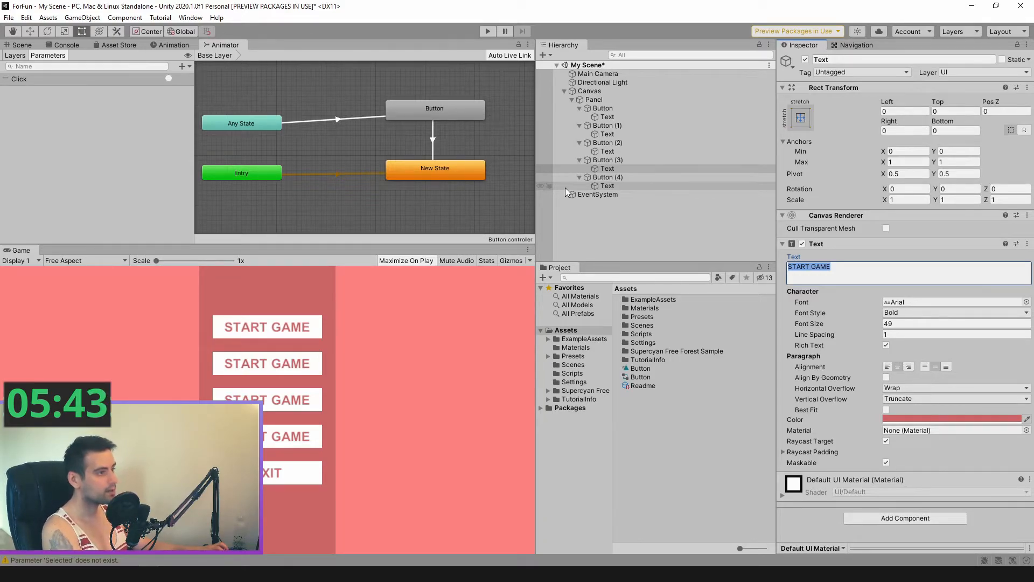
text(SETTING)
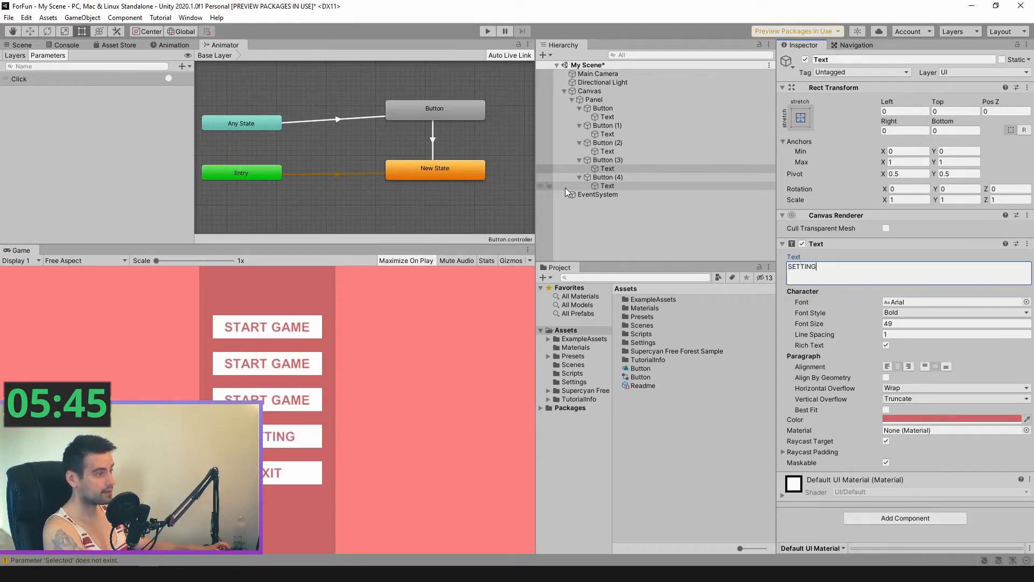
text(S)
Change the text of Button (2) to LOAD GAME
click(620, 159)
click(608, 150)
click(868, 274)
text(LOAD GAME)
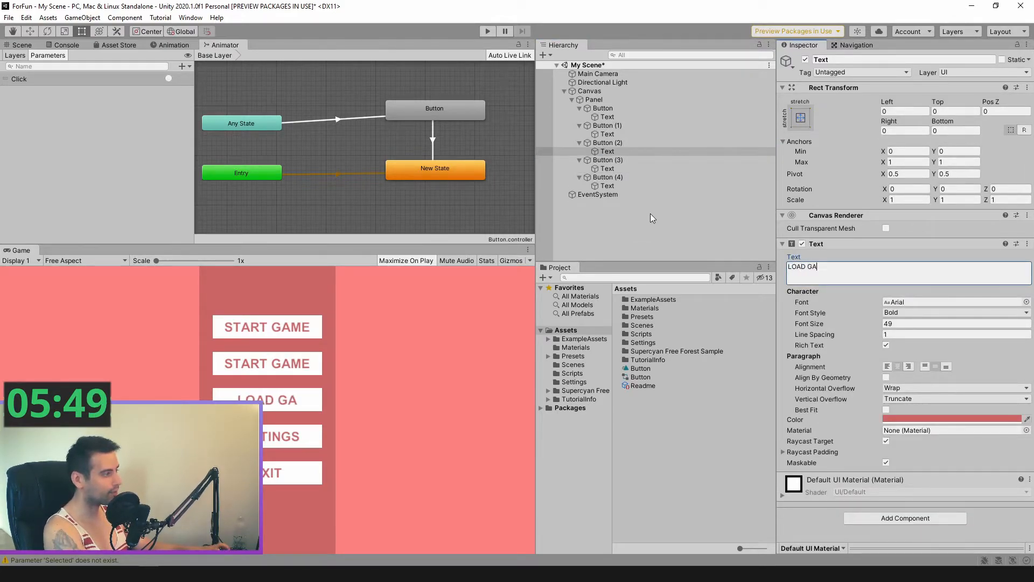
Delete the surplus Button (1) and collapse the remaining Buttons in the hierarchy
click(623, 134)
key(Tab)
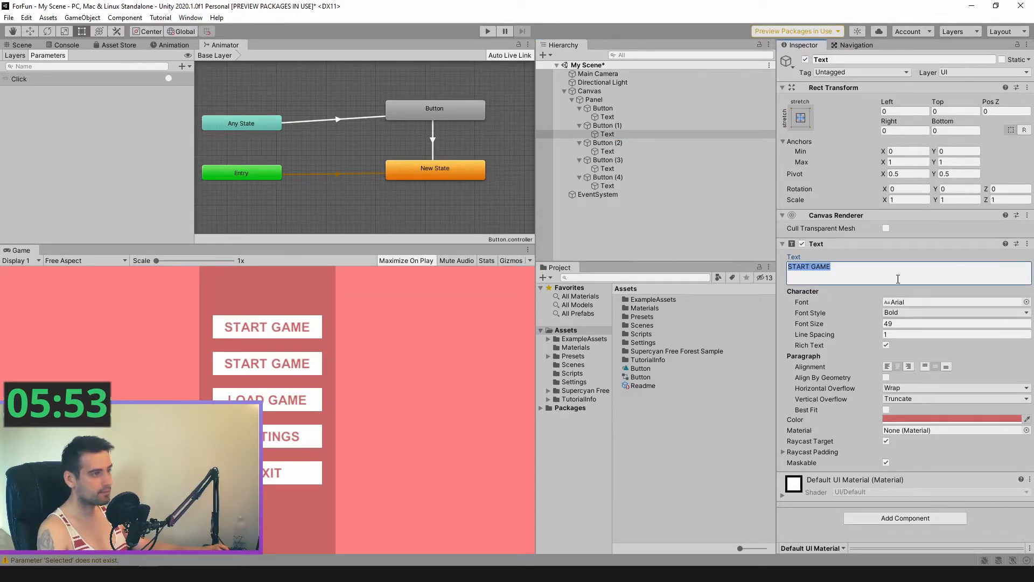
click(605, 125)
key(Delete)
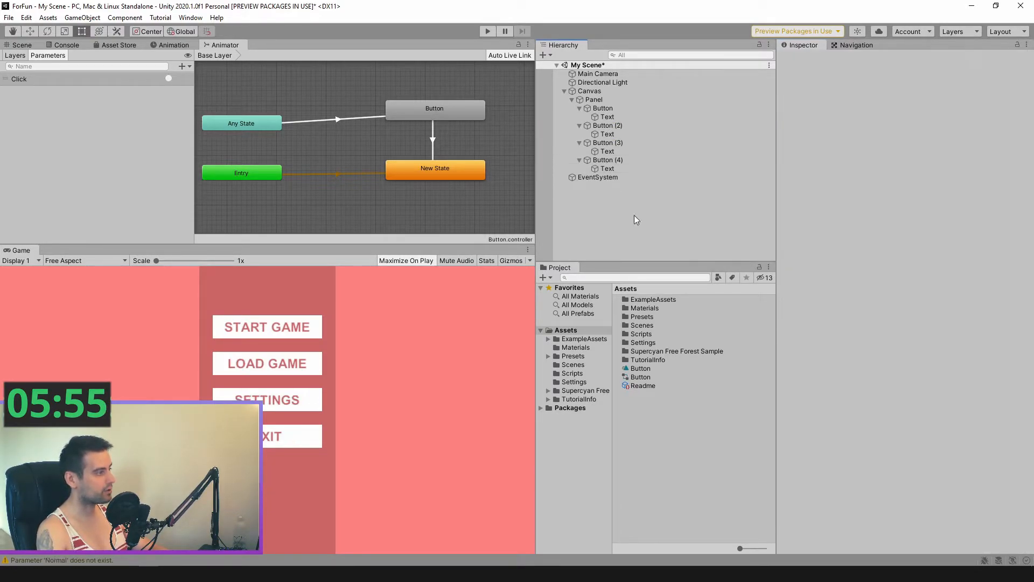
click(579, 108)
click(579, 117)
click(580, 126)
click(579, 134)
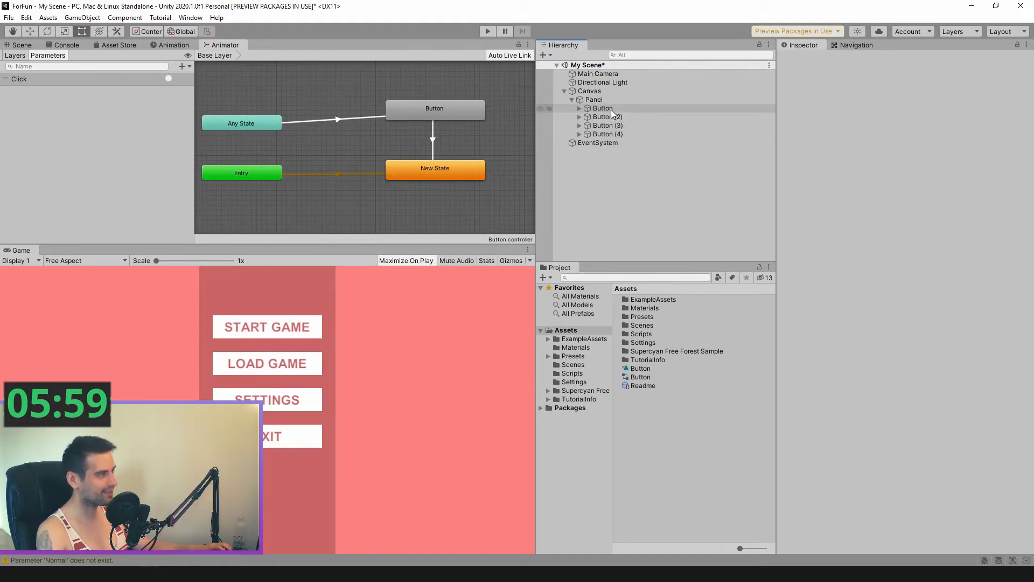
Set the Cell Size Y of the Panel's Grid Layout Group to 115
click(595, 101)
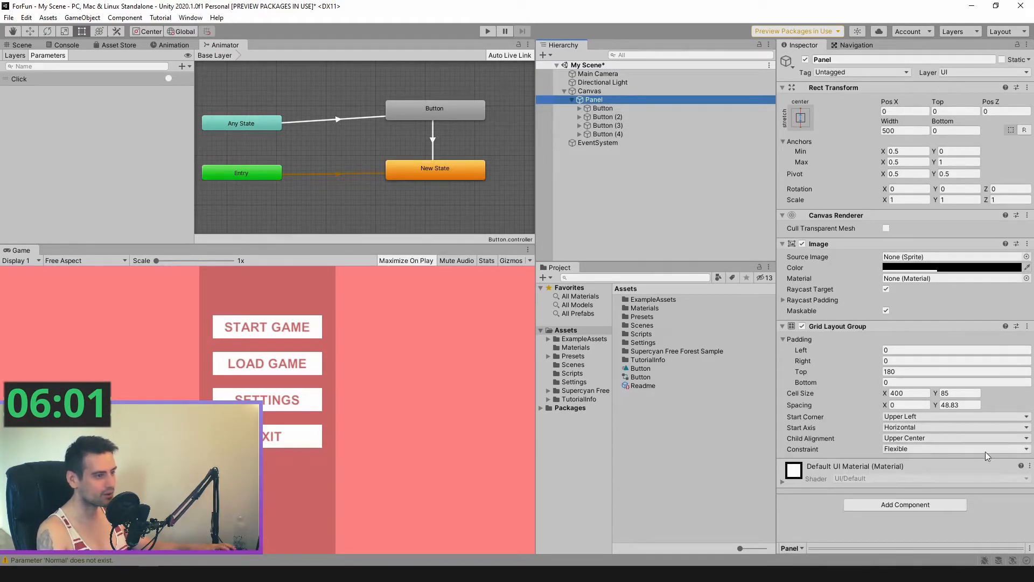
click(960, 394)
text(100)
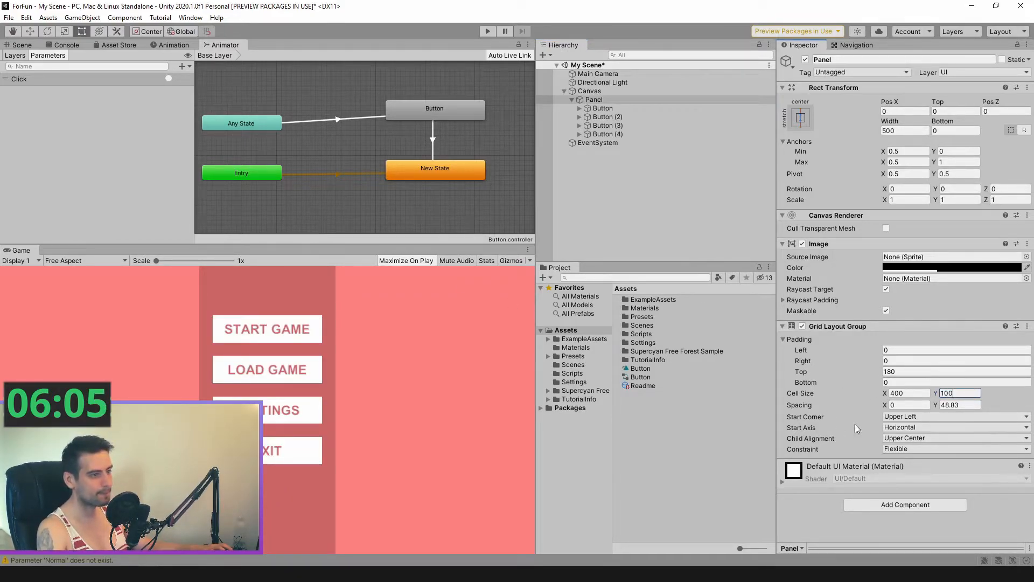
text(115)
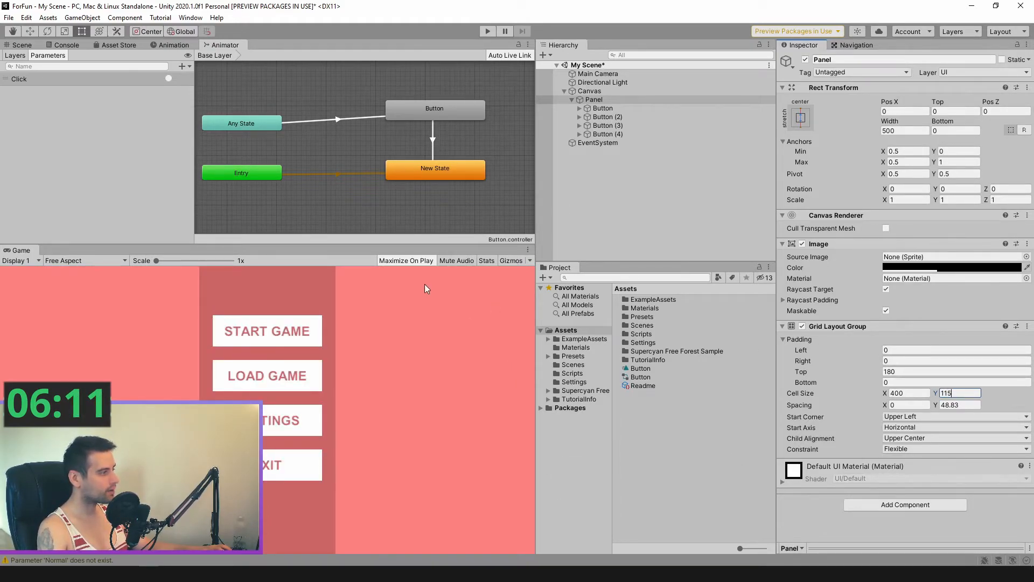
click(405, 369)
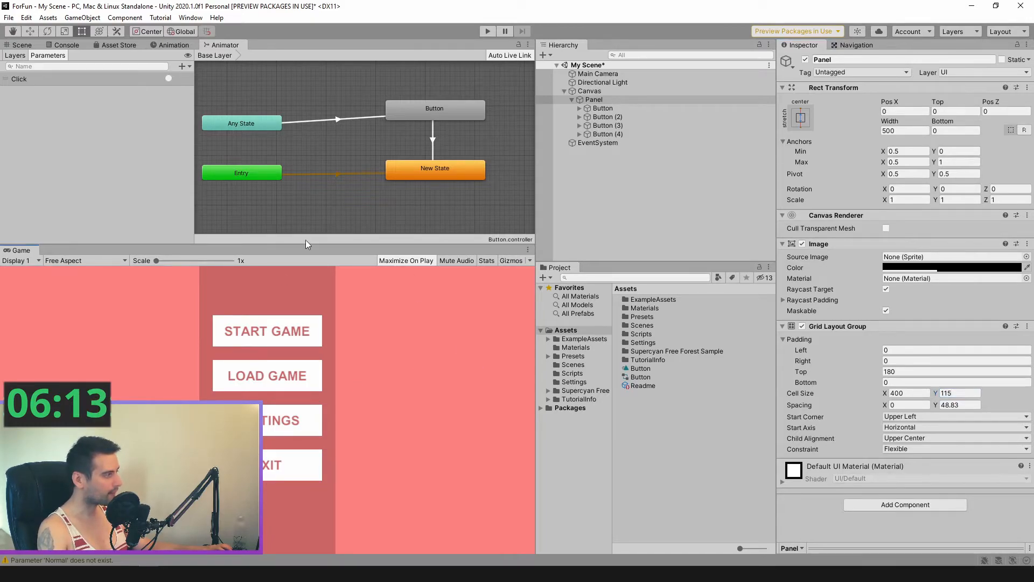
Run the scene, test the START GAME button in the enlarged Game view and stop the scene
mouse_move(305, 250)
mouse_down()
mouse_move(299, 186)
mouse_move(296, 239)
mouse_up()
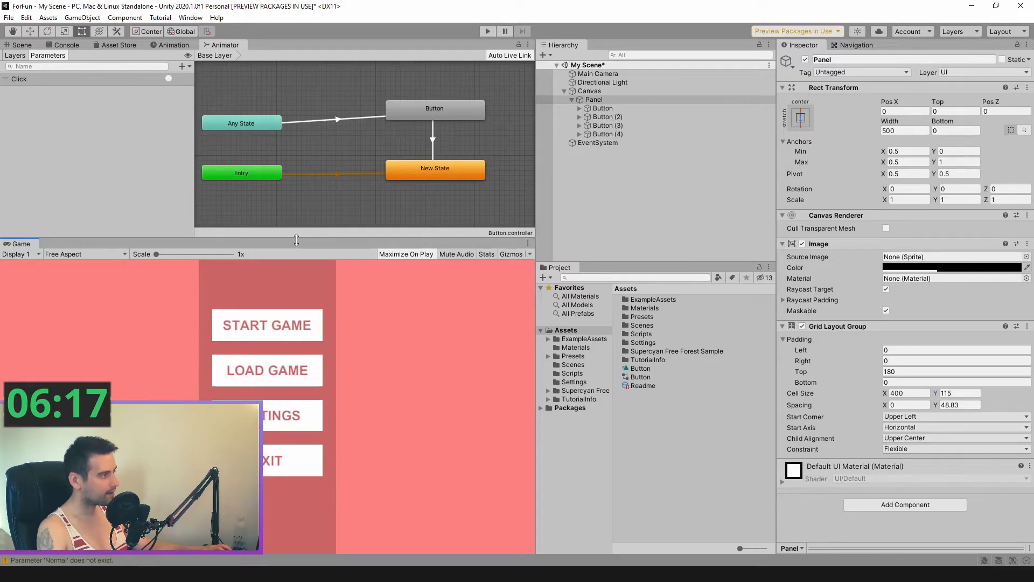
click(488, 31)
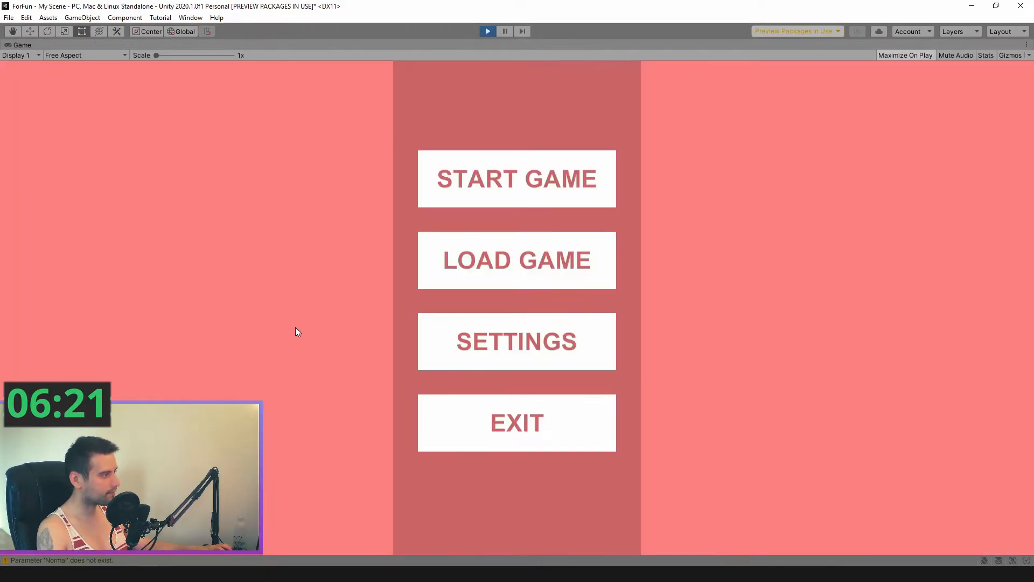
click(507, 200)
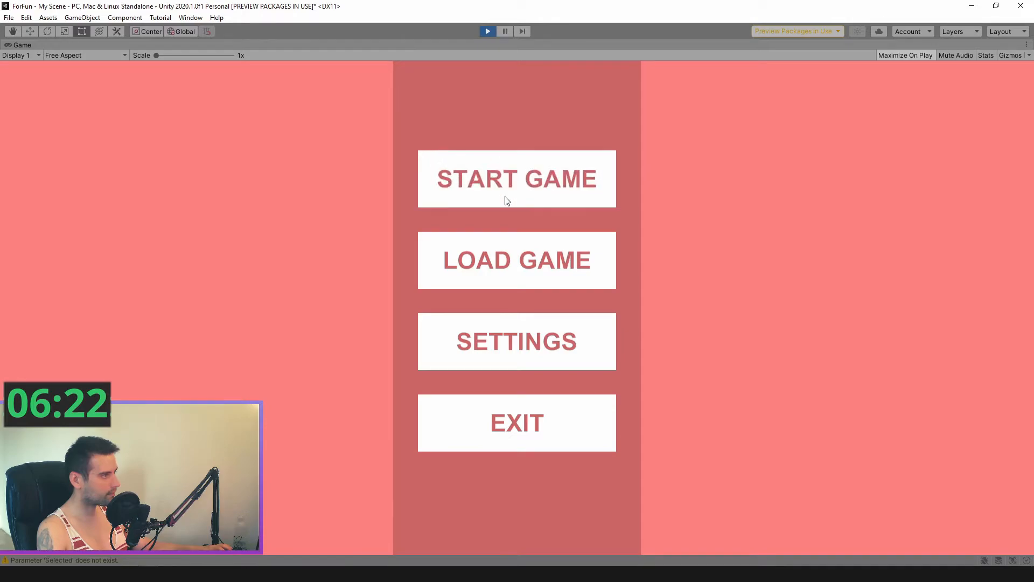
click(487, 31)
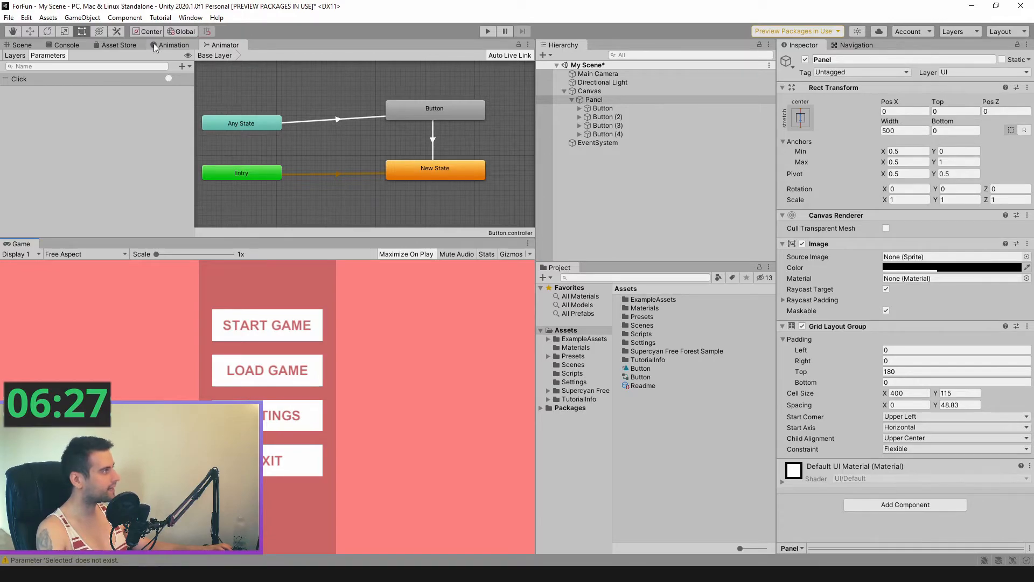
Show the first Button's animation in an enlarged timeline, start recording and move to frame 5
click(171, 45)
drag(286, 237, 286, 260)
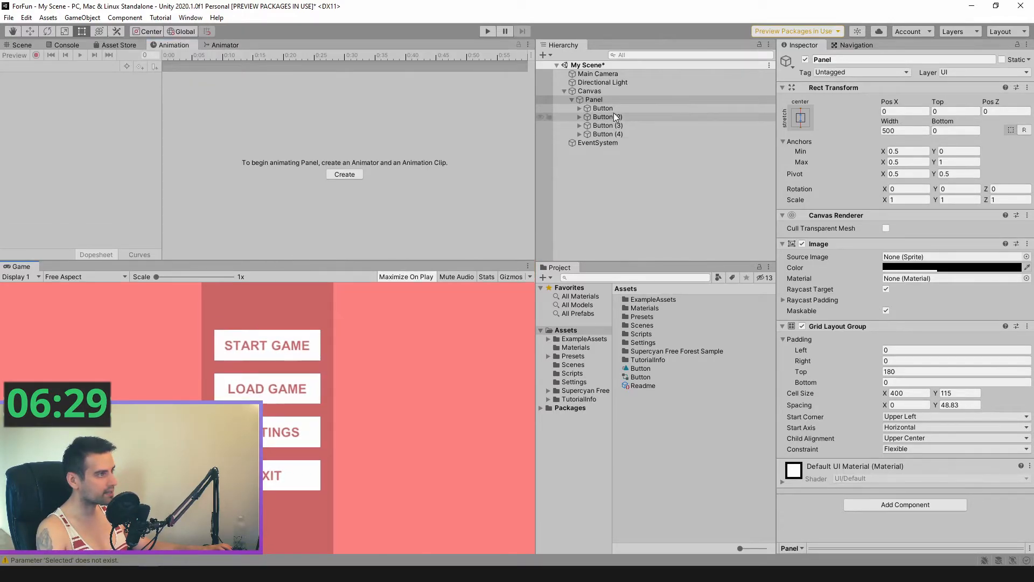
click(612, 110)
drag(355, 261, 357, 295)
scroll(387, 210, down, 2)
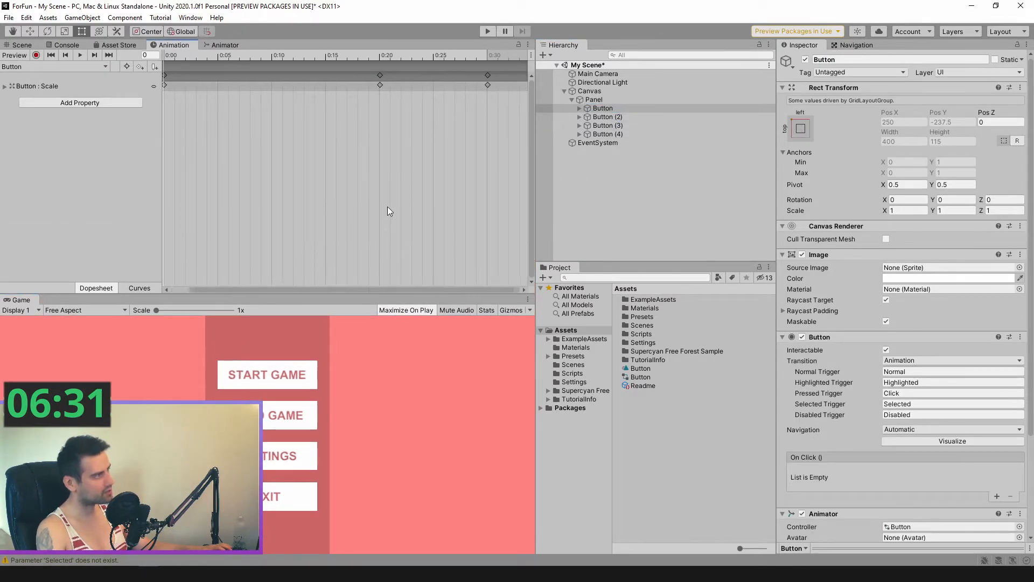
scroll(192, 87, down, 1)
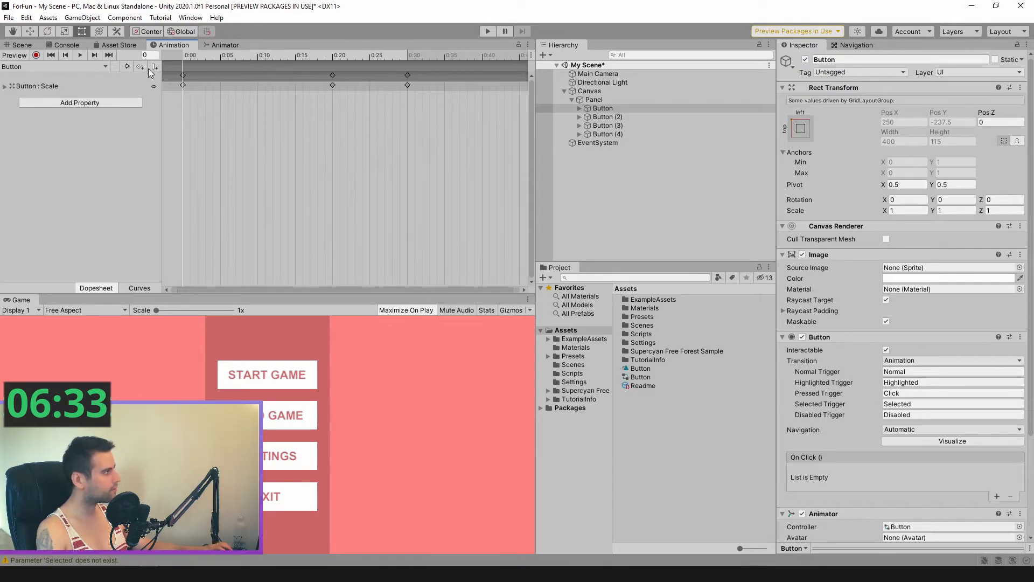
click(36, 55)
drag(222, 56, 220, 95)
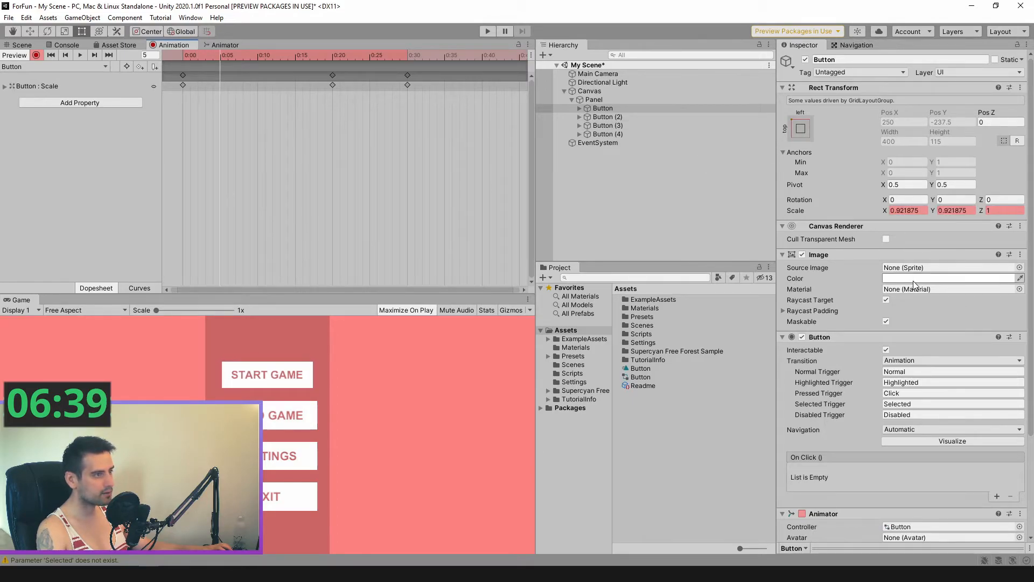
Expand the first Button and delete Button (2), Button (3) and Button (4)
click(580, 106)
click(606, 127)
shift+click(618, 144)
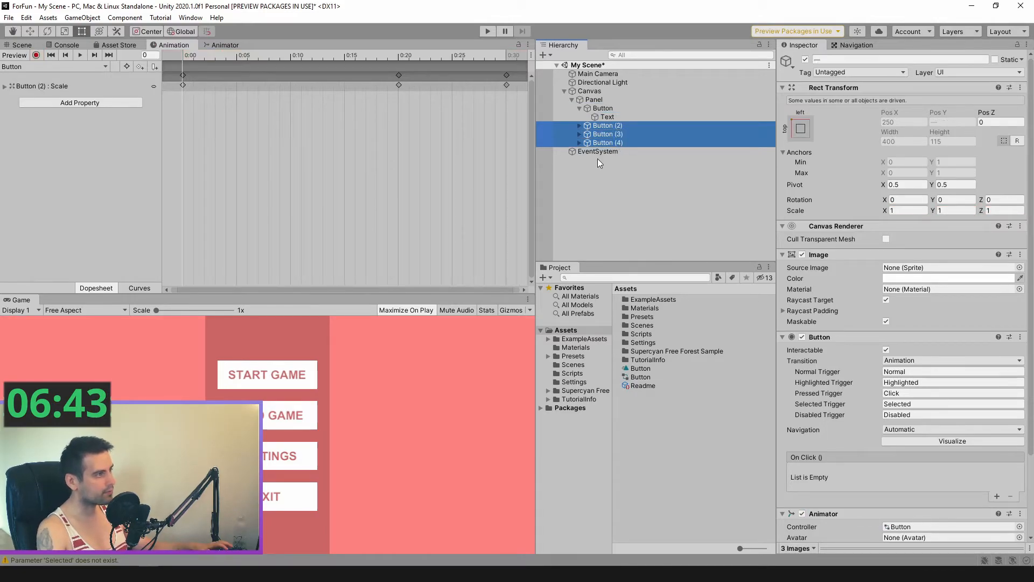
key(Delete)
Start recording the remaining Button's animation and add a key for its white Image color at frame 0
click(603, 109)
click(609, 117)
click(602, 107)
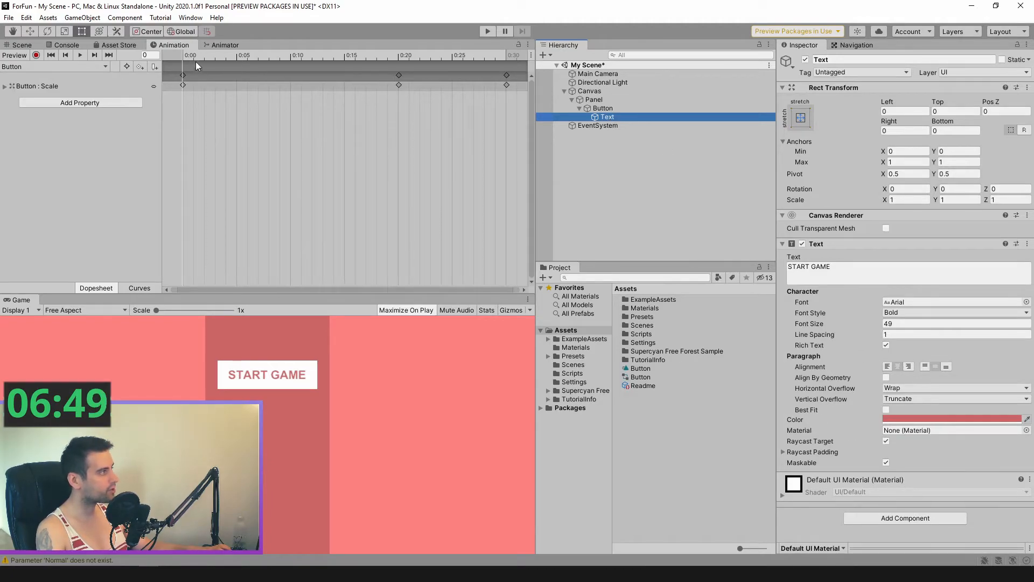
click(598, 110)
ctrl+click(607, 117)
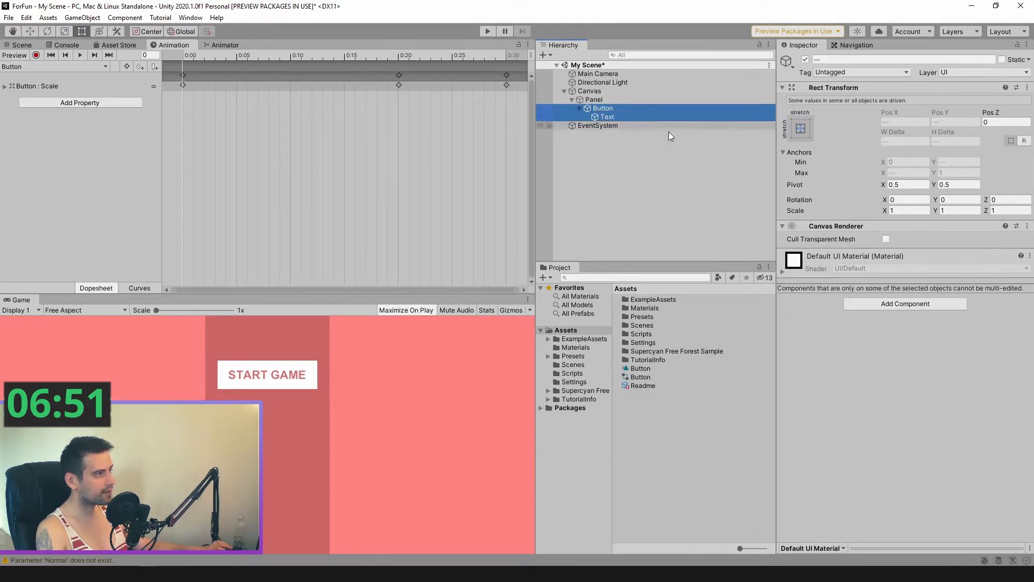
click(603, 109)
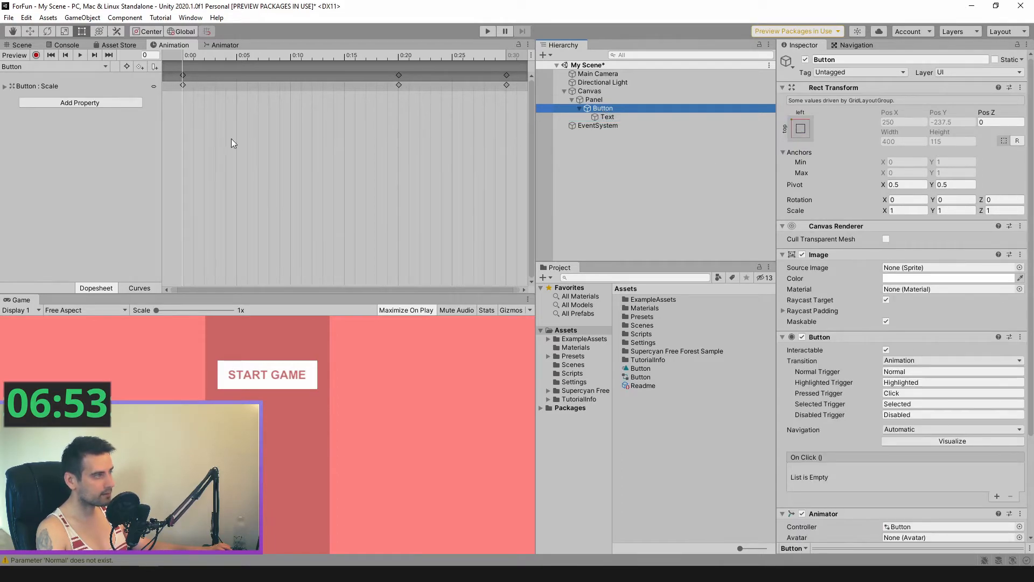
click(36, 55)
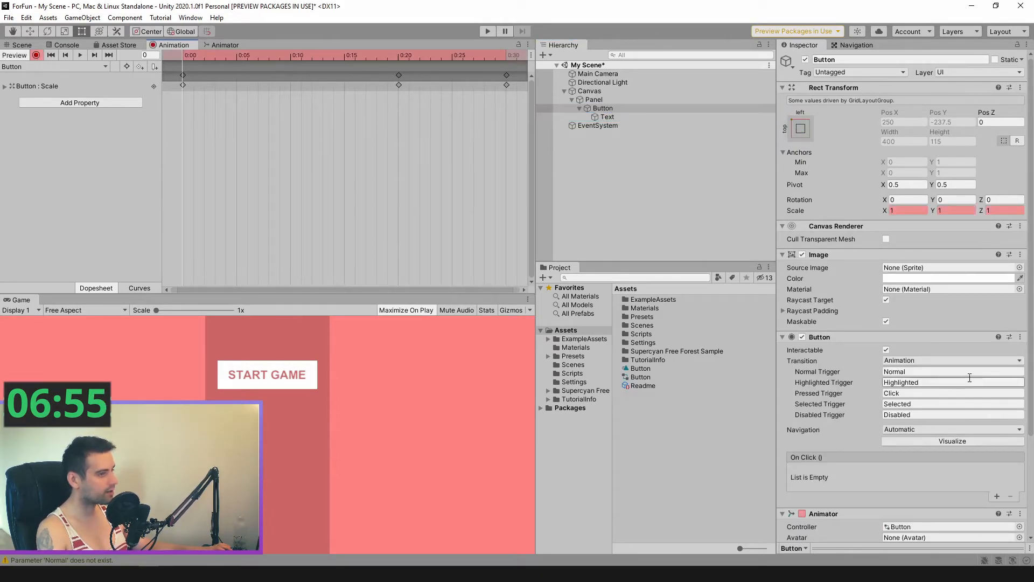
click(904, 278)
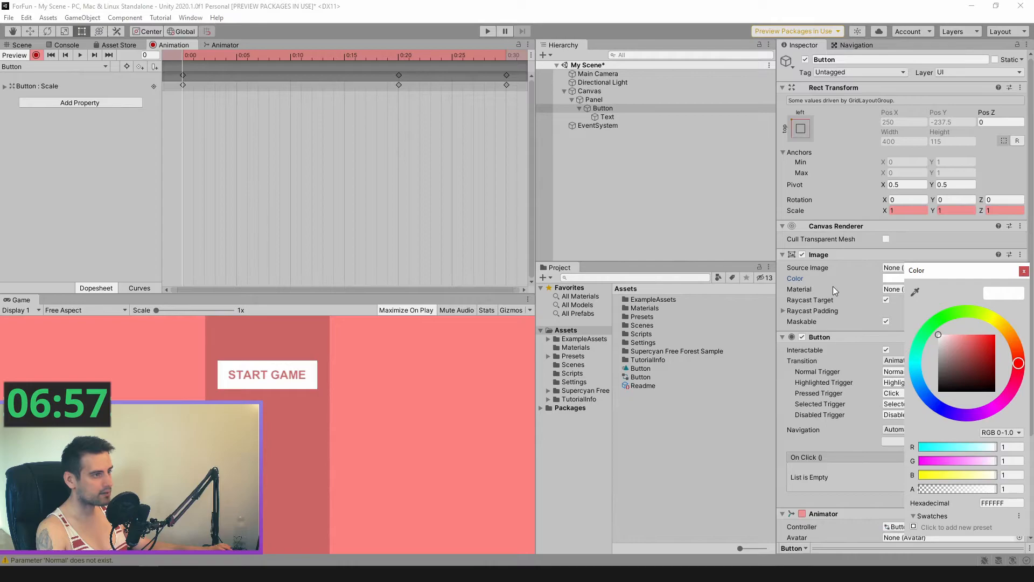
right_click(793, 278)
click(850, 313)
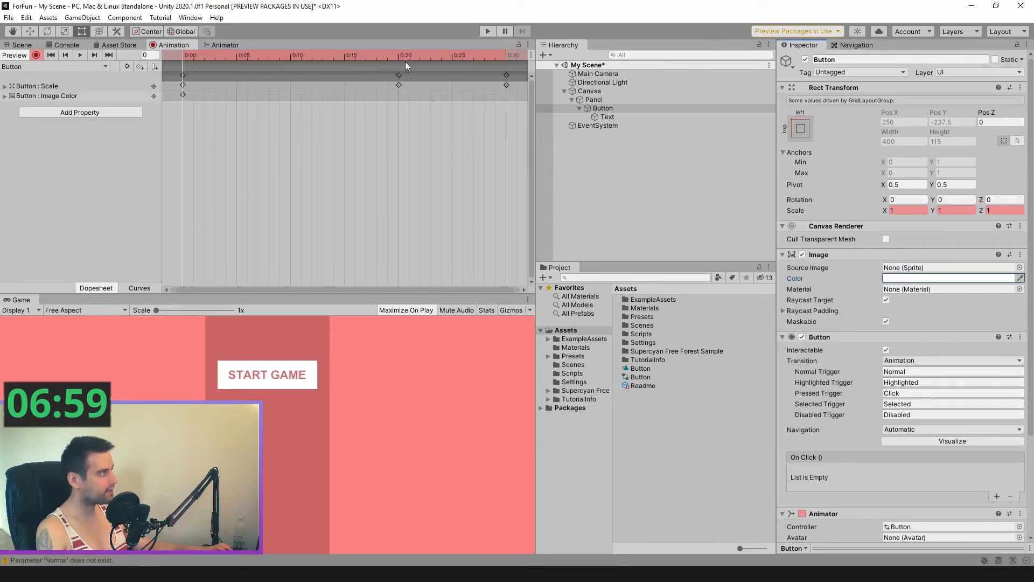
Add a key for the Button's Text color at frame 0
click(604, 116)
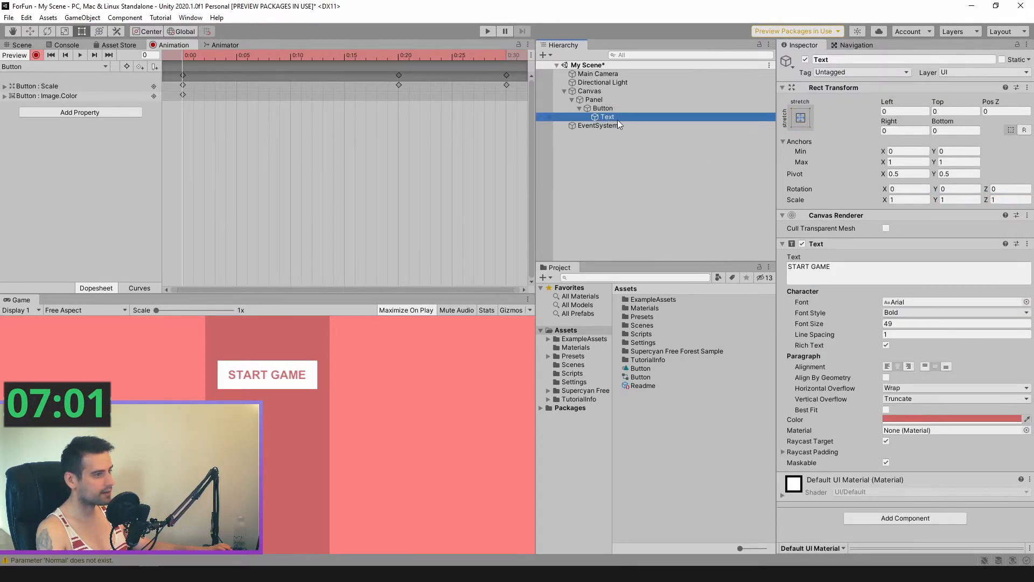
right_click(795, 422)
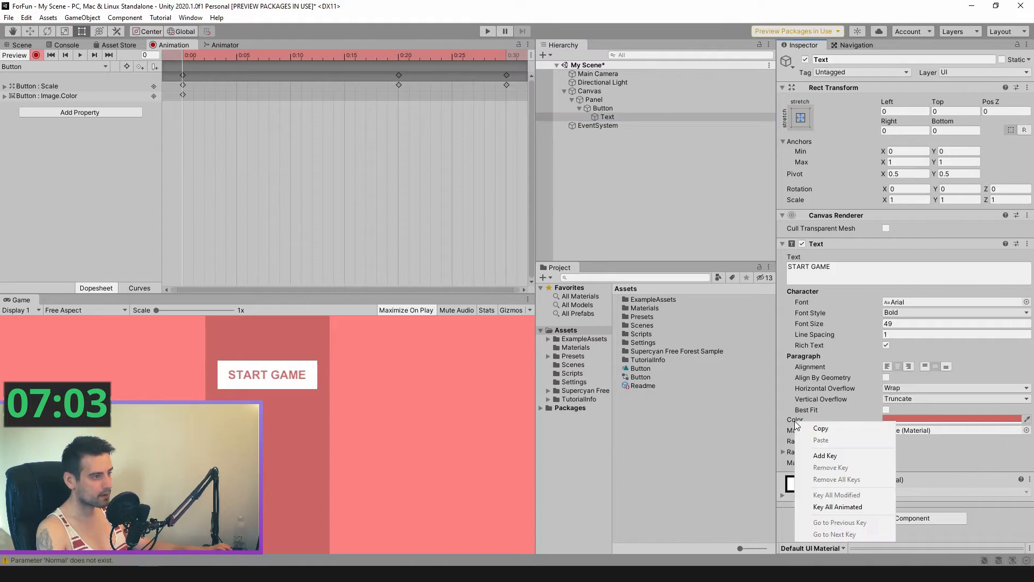
click(834, 459)
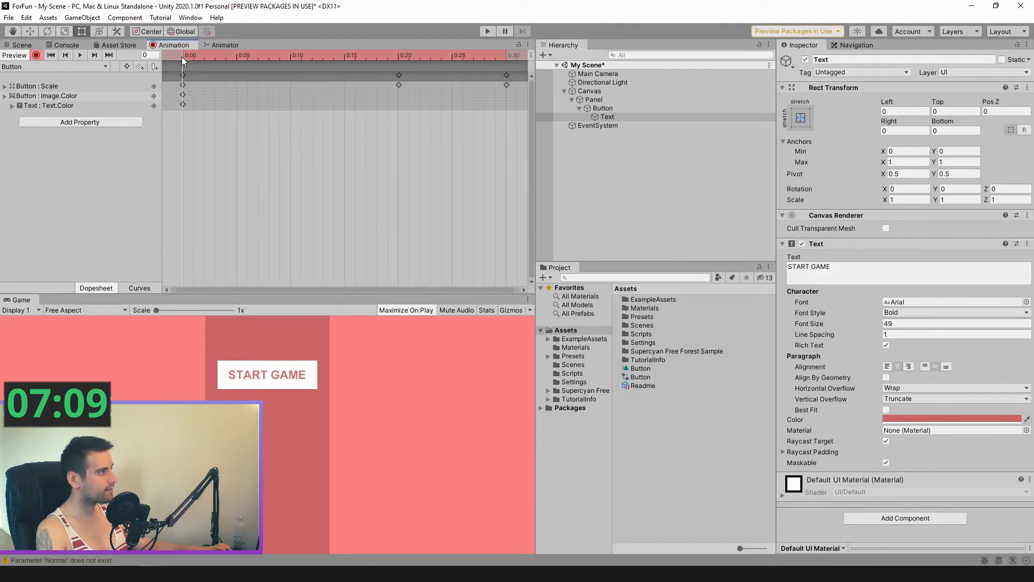
Move to frame 5 and key the Button's Image color with alpha 0
drag(184, 57, 237, 117)
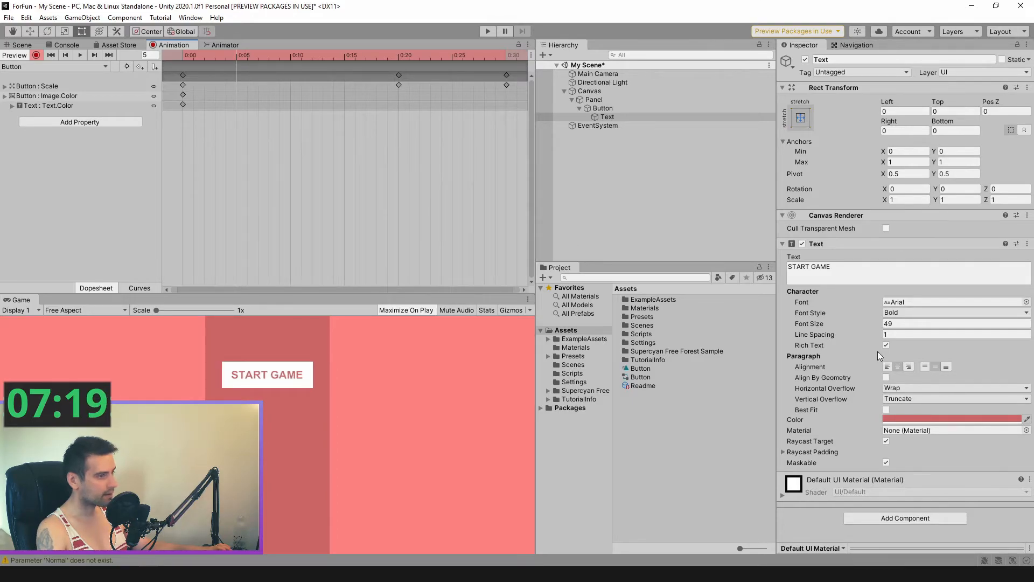
click(926, 420)
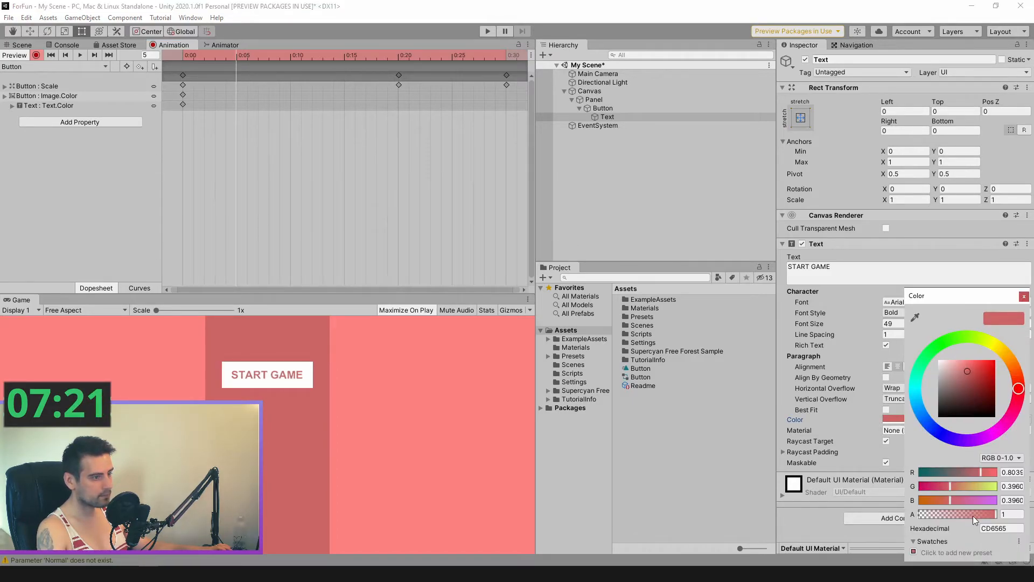
ctrl+click(596, 110)
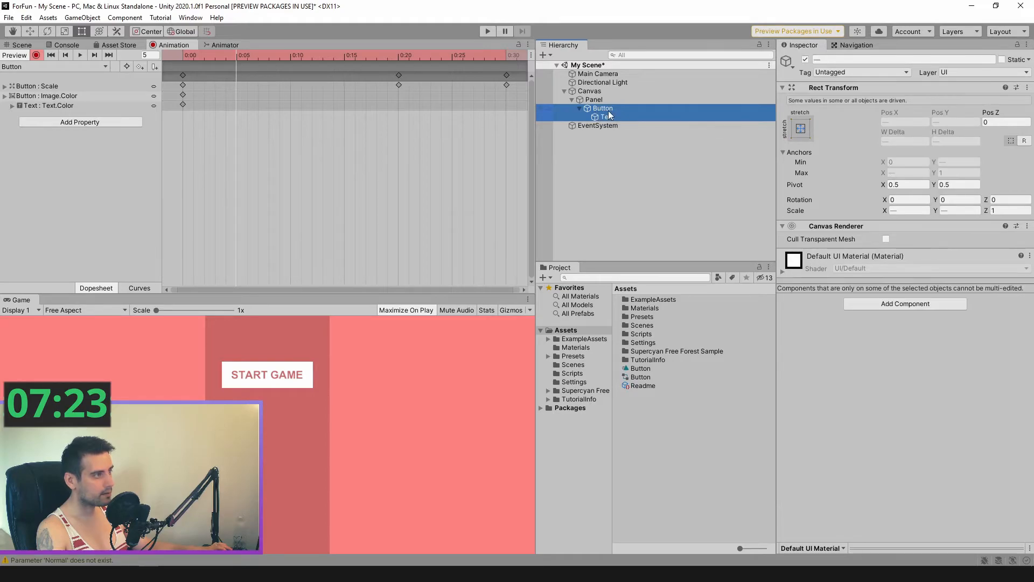
ctrl+click(609, 115)
scroll(896, 417, down, 3)
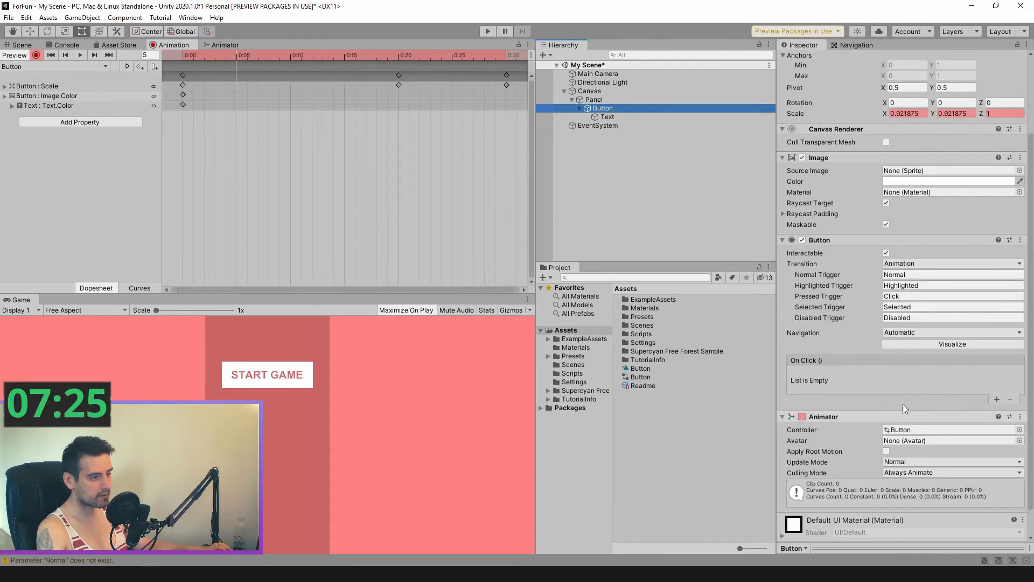
click(944, 182)
drag(991, 394, 870, 393)
Key the Button's Text color with alpha 0 at frame 5
click(598, 117)
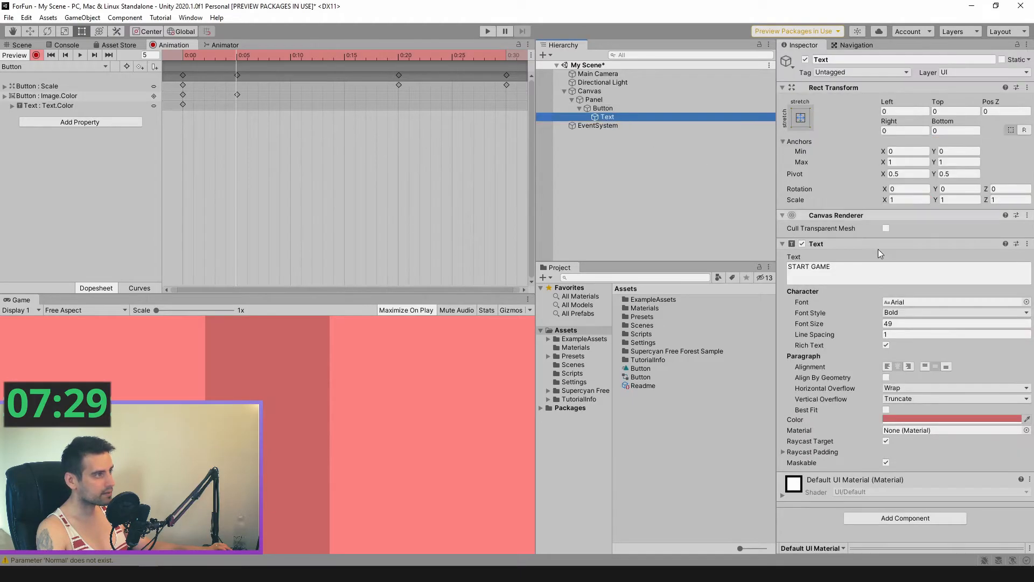
click(894, 420)
drag(999, 515, 873, 516)
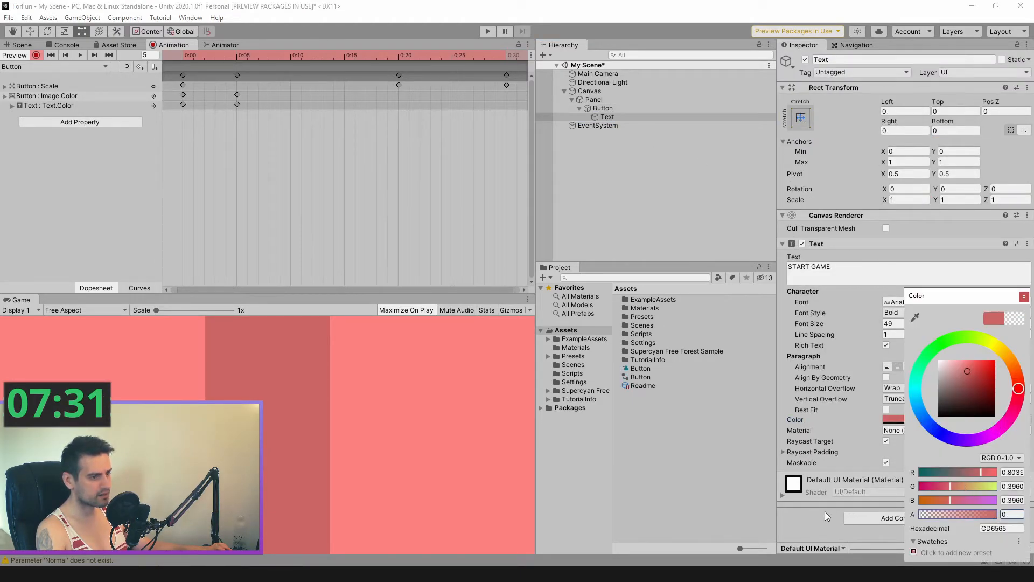
click(237, 57)
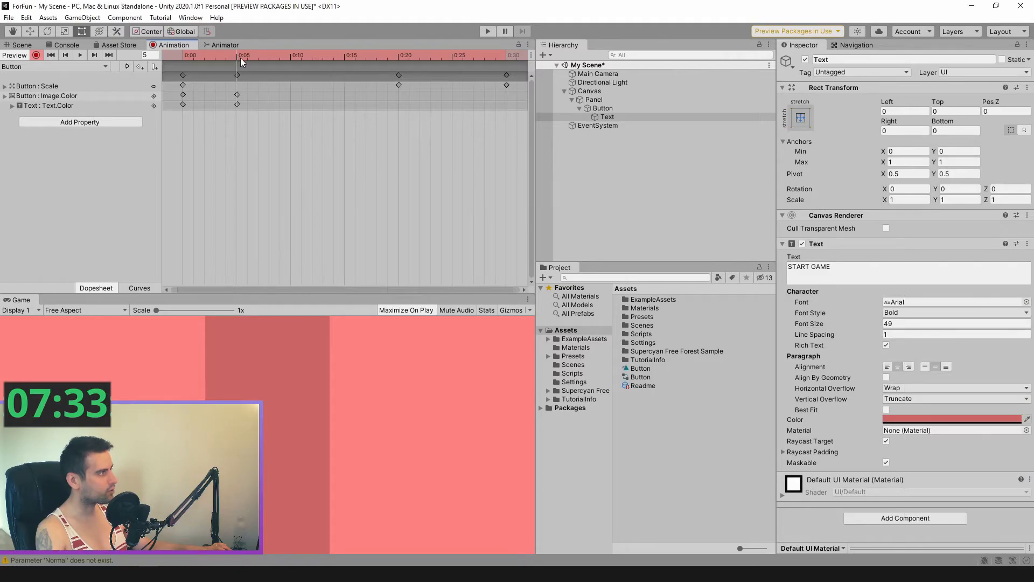
Copy the Image color and Text color keys from frame 0 to frame 15
click(182, 95)
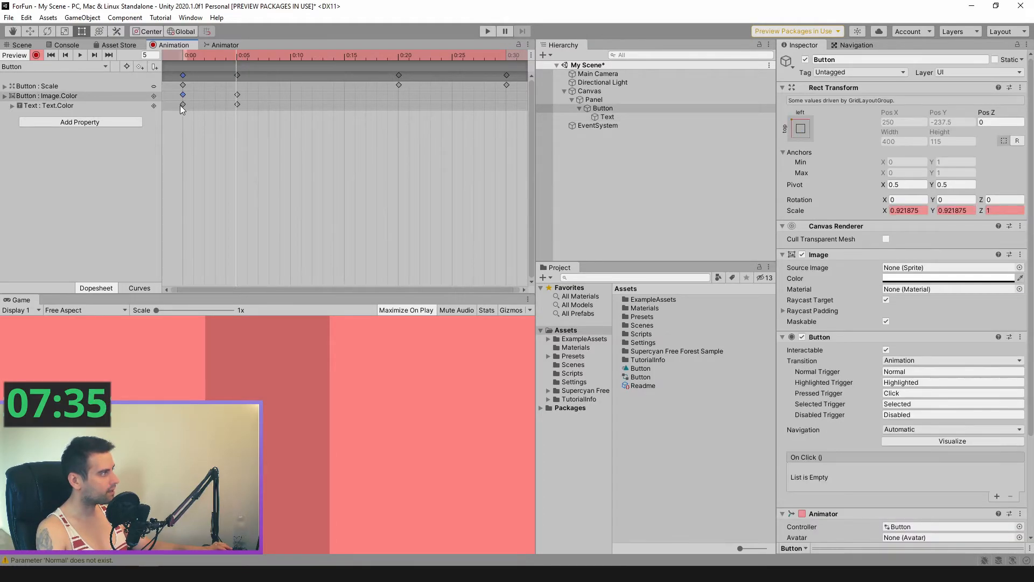
shift+click(183, 105)
drag(260, 71, 356, 92)
drag(238, 56, 347, 67)
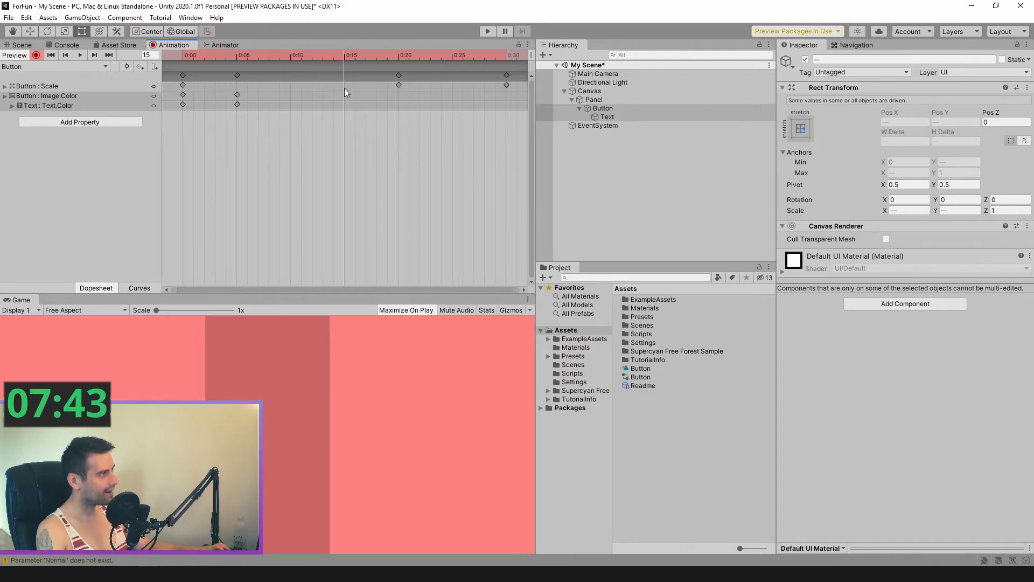
click(60, 106)
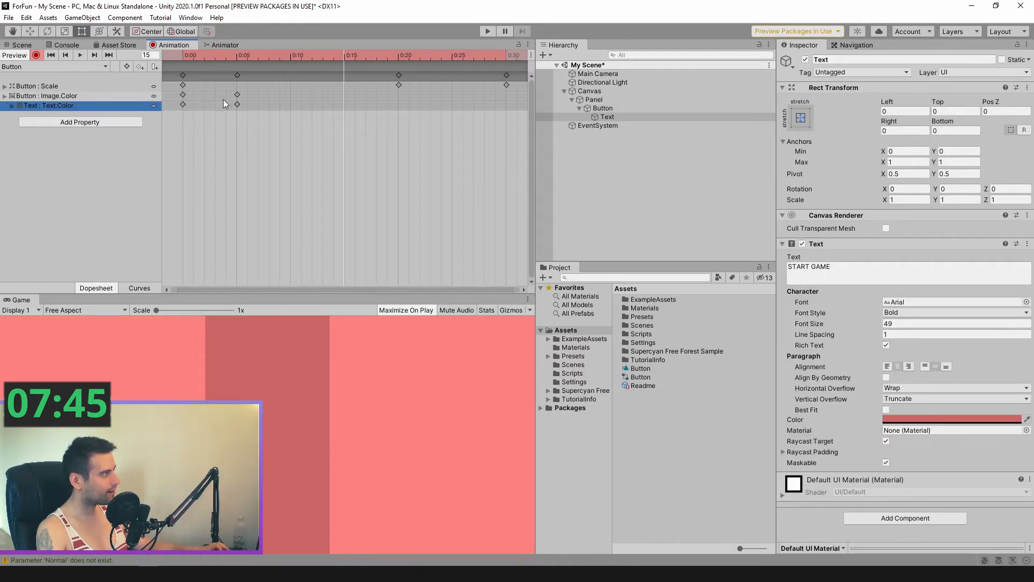
click(240, 98)
click(183, 95)
ctrl+click(184, 105)
key(ctrl+c)
key(ctrl+v)
Return to frame 0, stop recording and shift the copied Image and Text color keys to frame 20
drag(338, 58, 81, 74)
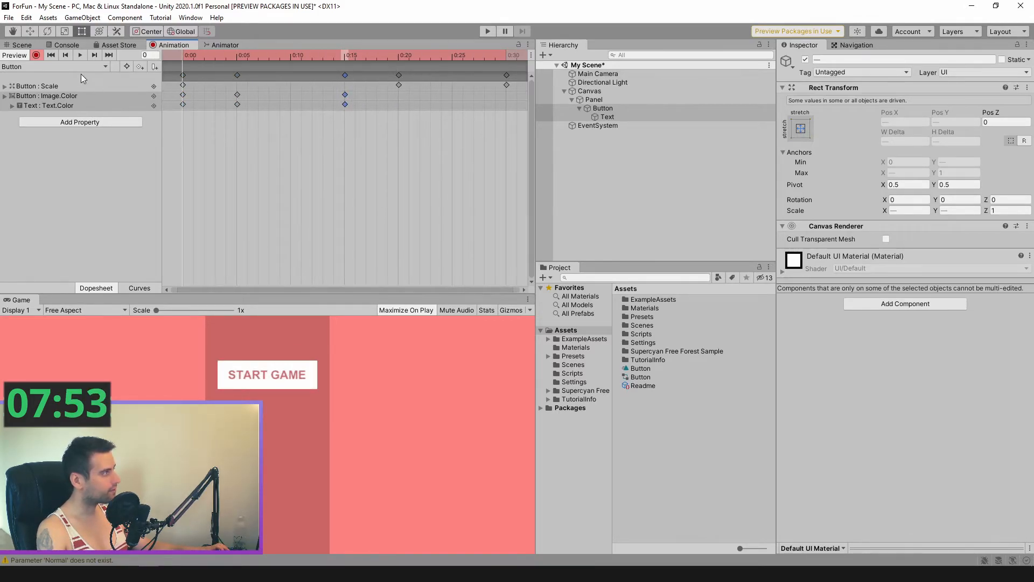
click(35, 56)
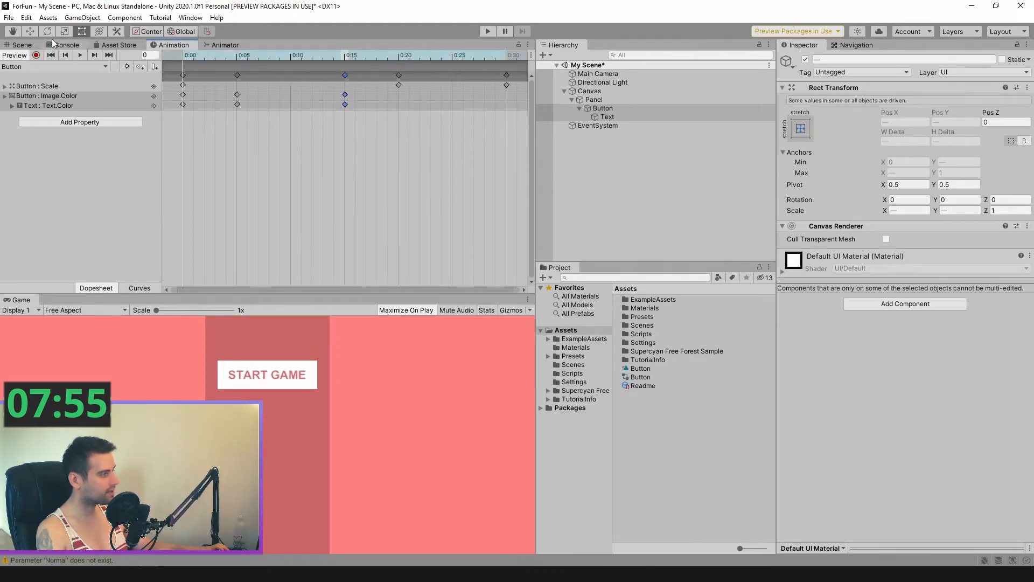
drag(347, 97, 401, 98)
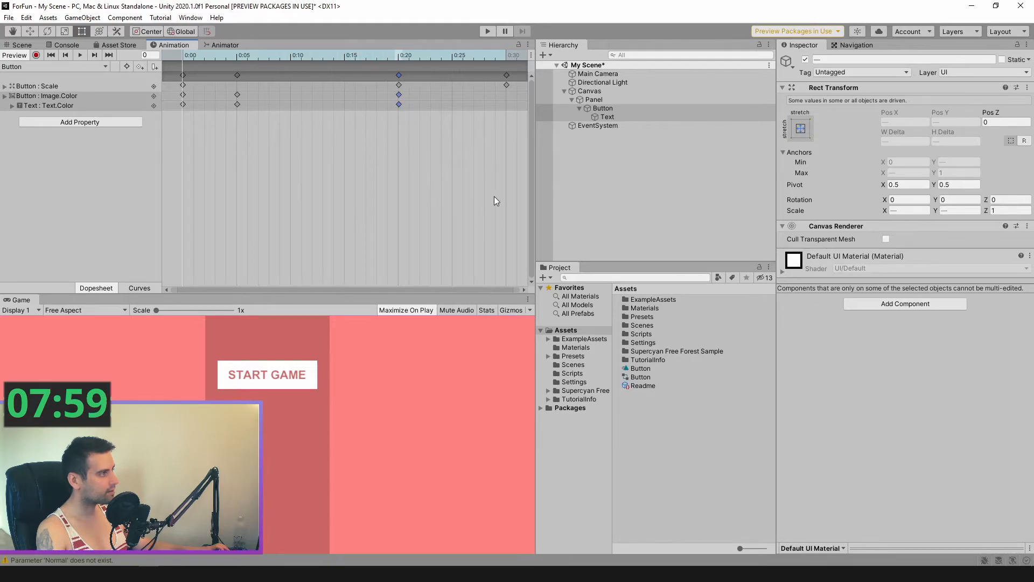
click(496, 207)
click(399, 95)
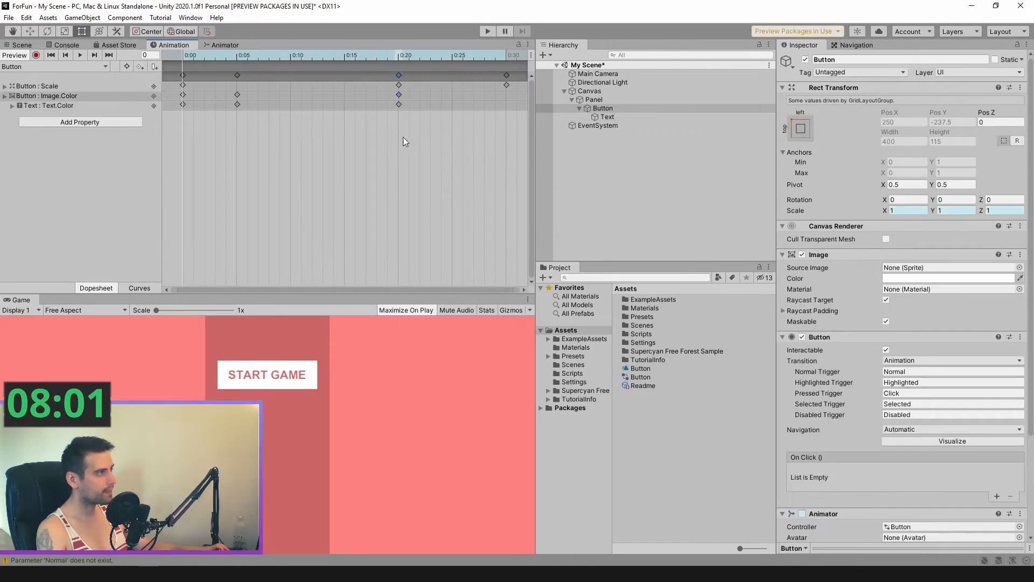
Duplicate the Button three times inside the Panel and expand the copies to show their Text objects
click(583, 144)
click(601, 109)
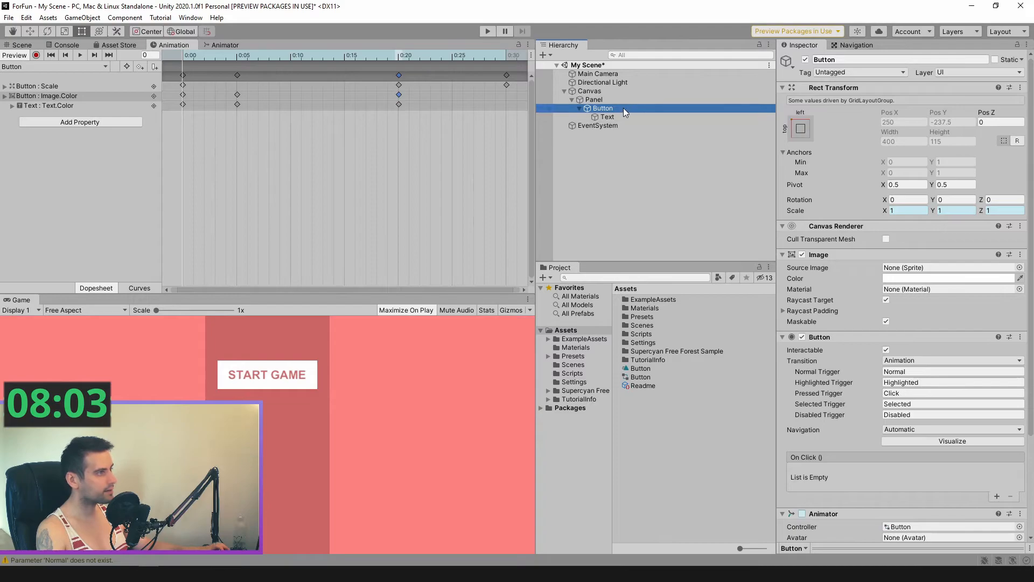
key(ctrl+d)
key(ctrl+d)
key(ctrl+d)
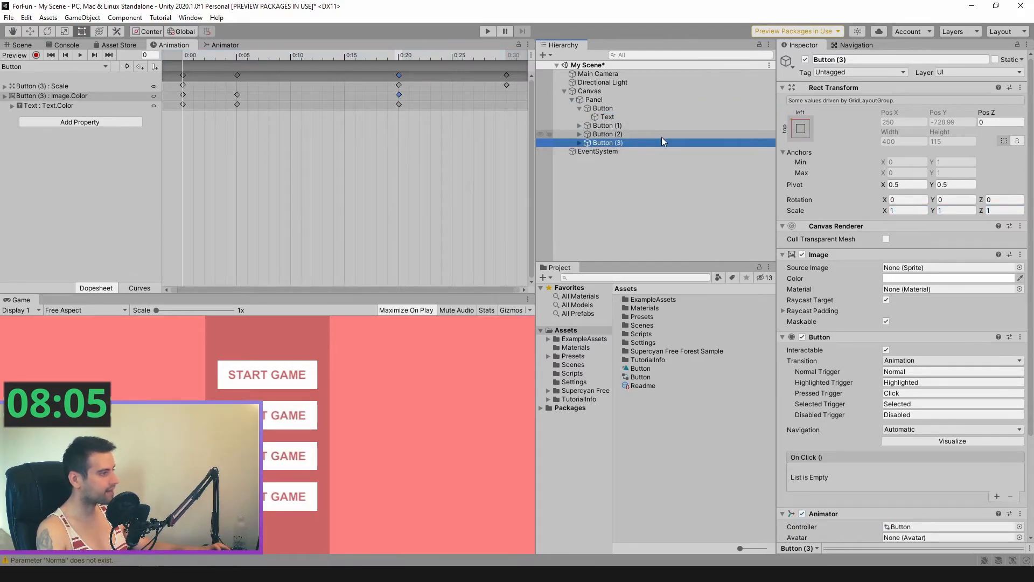
click(602, 108)
click(580, 126)
click(580, 143)
click(585, 143)
click(580, 160)
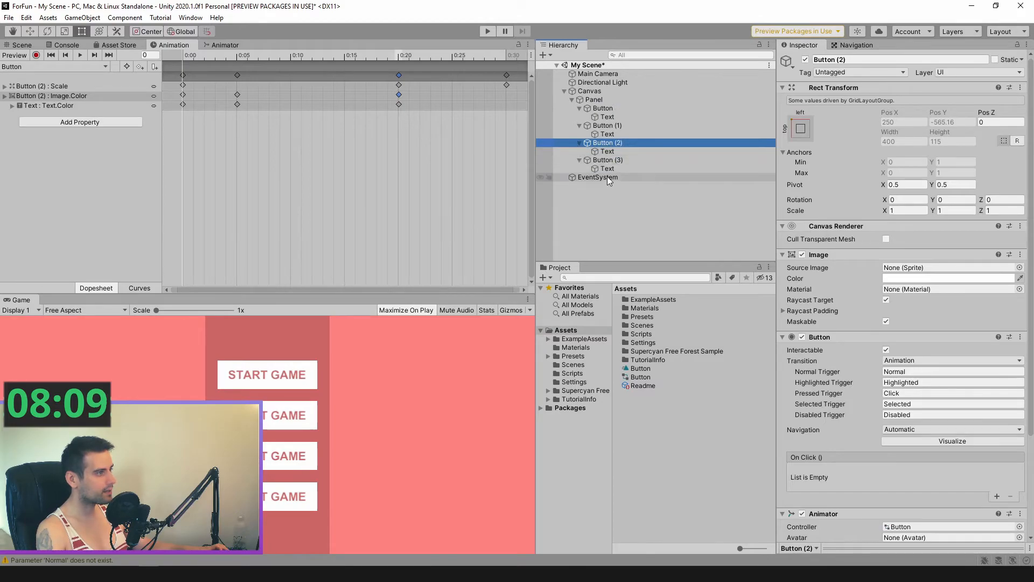
Label Button (3) EXIT, Button (2) SETTINGS and Button (1) LOAD GAME through their Text objects
click(608, 168)
click(819, 272)
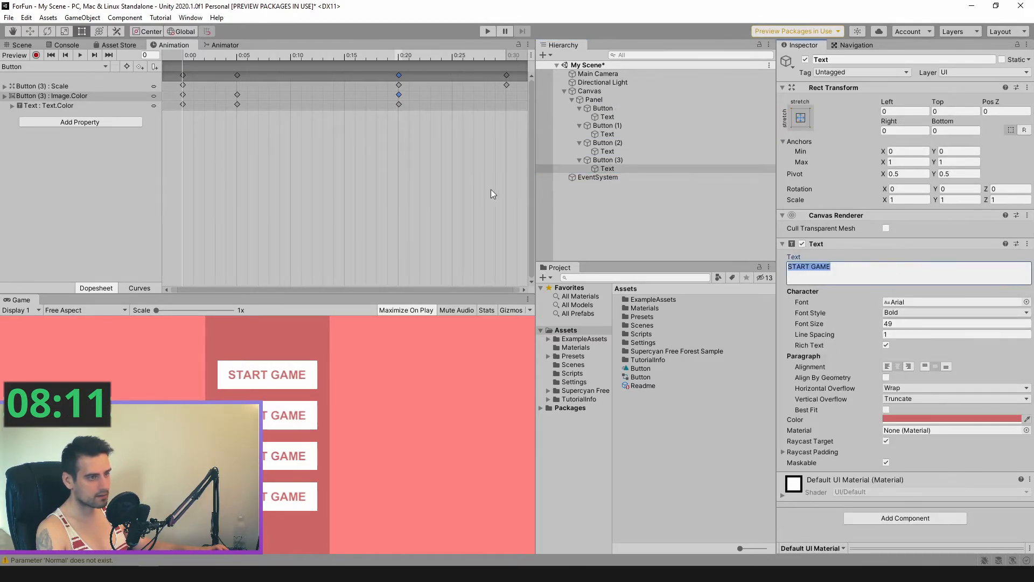
text(EXIT)
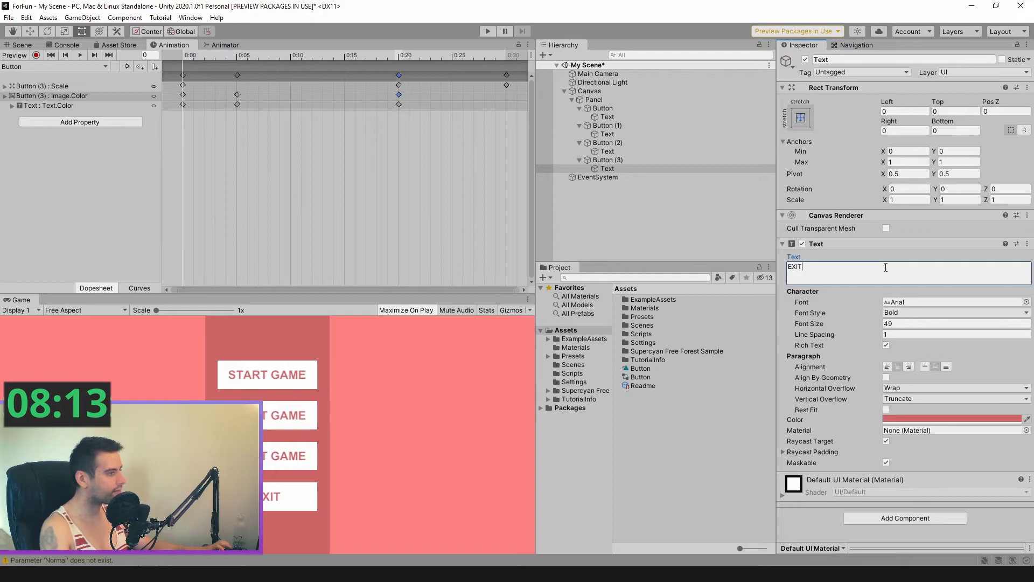
click(641, 149)
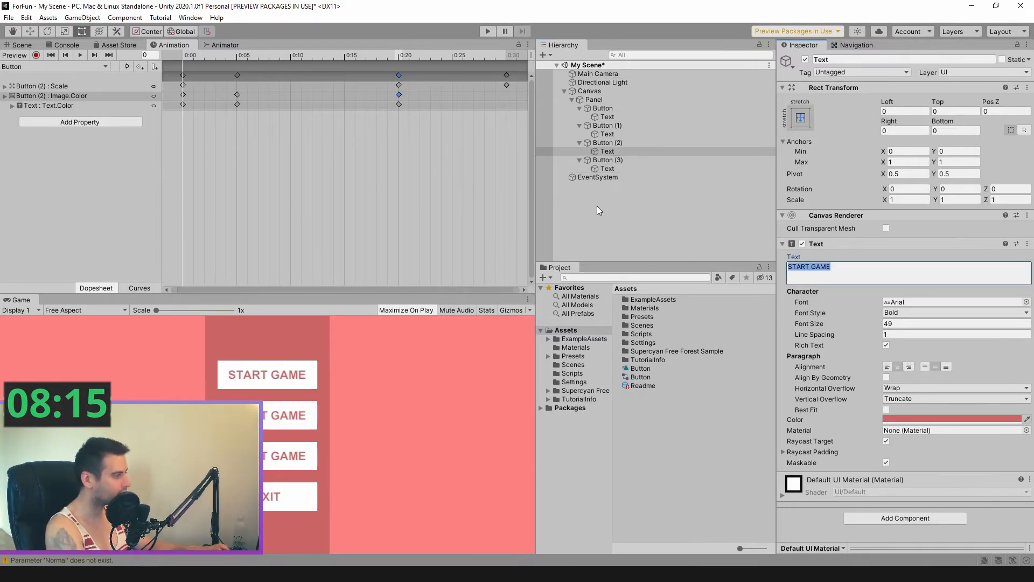
text(SETTINGS)
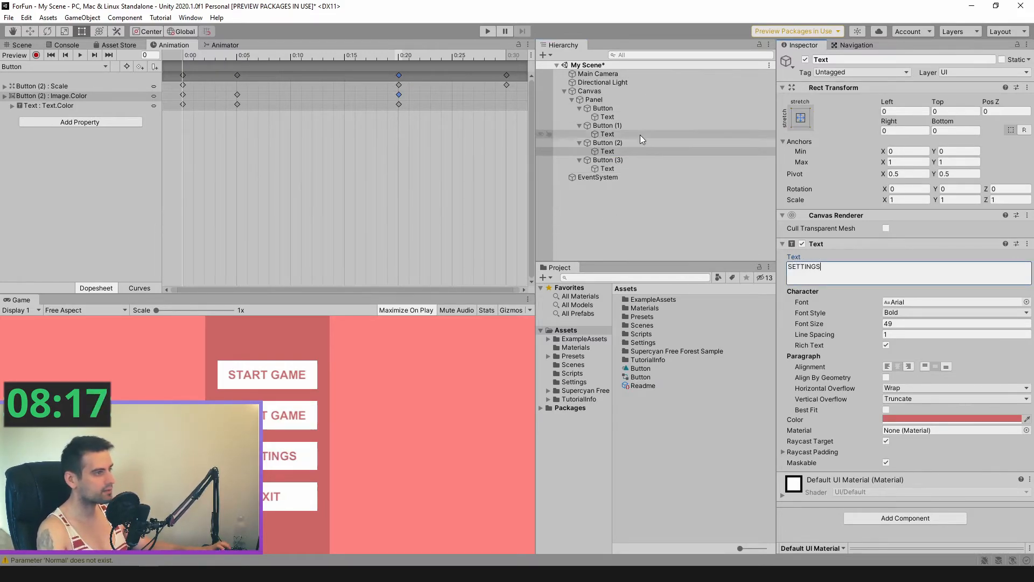
click(609, 134)
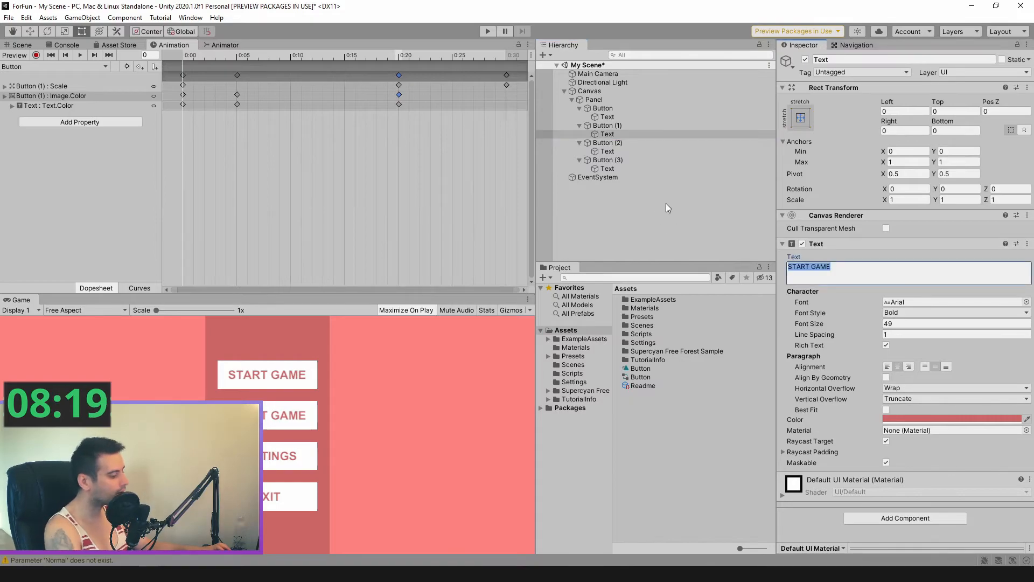
text(LOAD GAME)
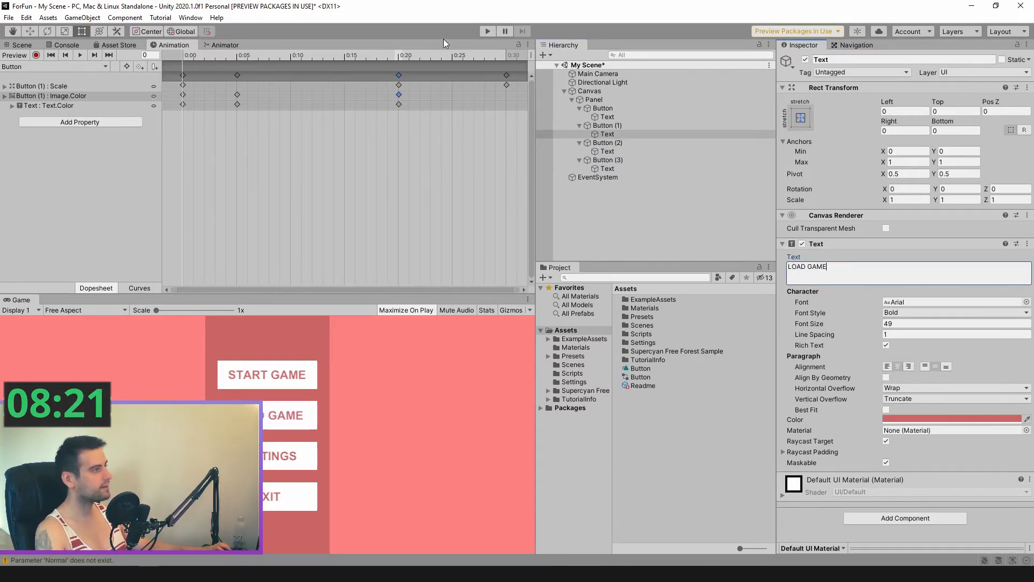
Play the scene, test the click animation on all four menu buttons and stop playing
click(488, 31)
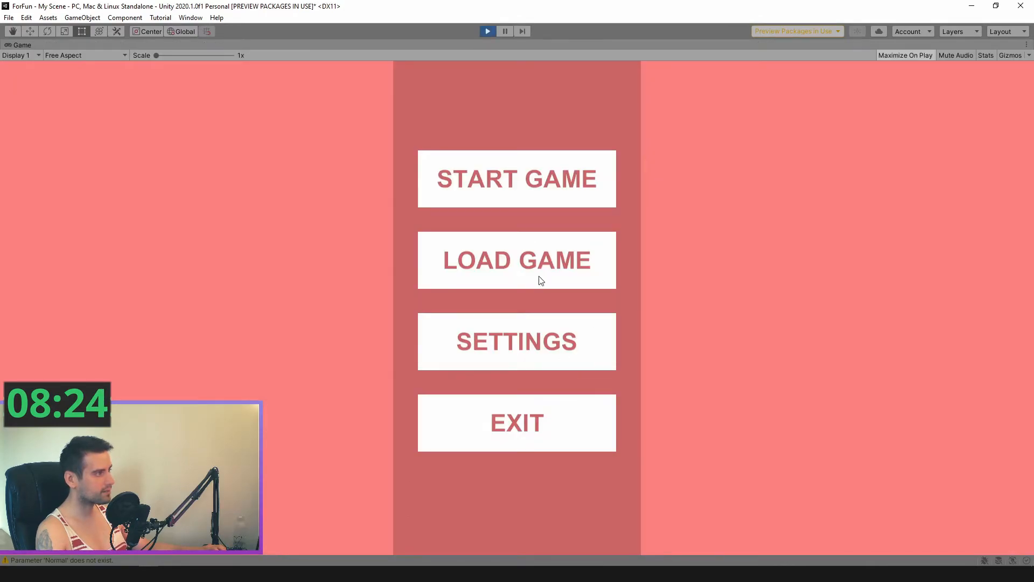
click(485, 189)
click(429, 279)
click(449, 357)
click(445, 439)
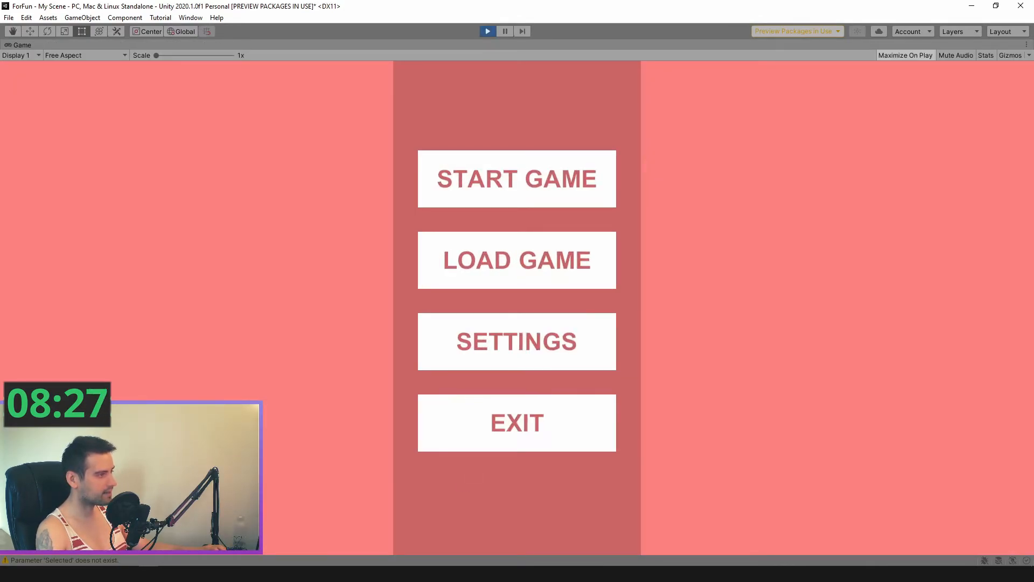
click(487, 32)
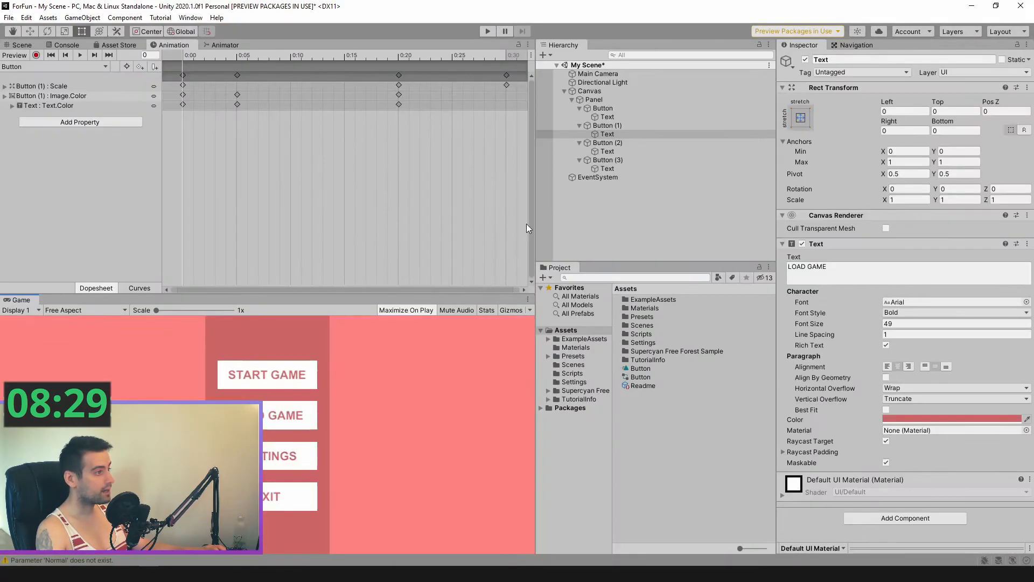
Collapse the Panel with its children and add a UI Image to the Canvas
click(567, 101)
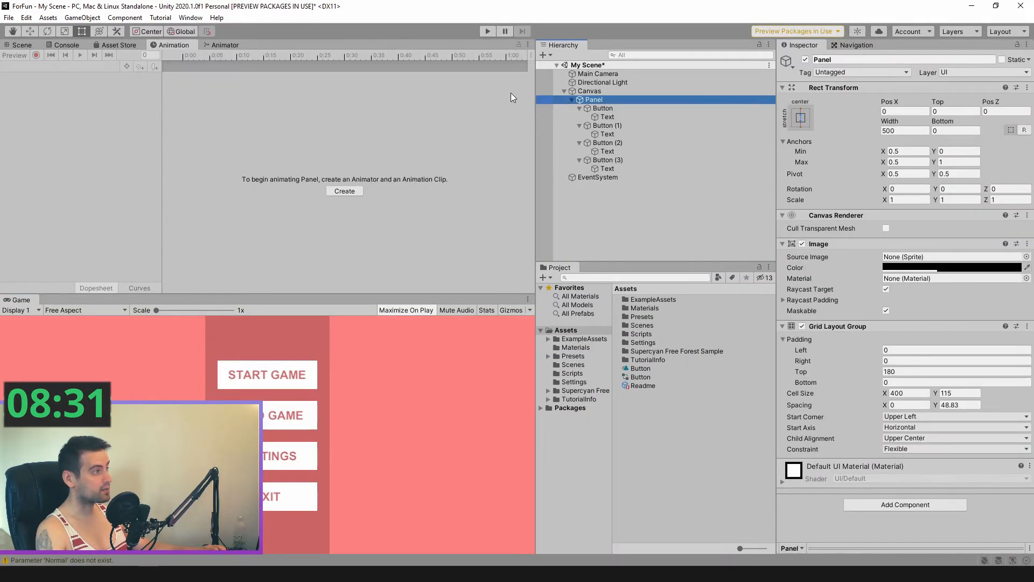
alt+click(572, 100)
click(596, 92)
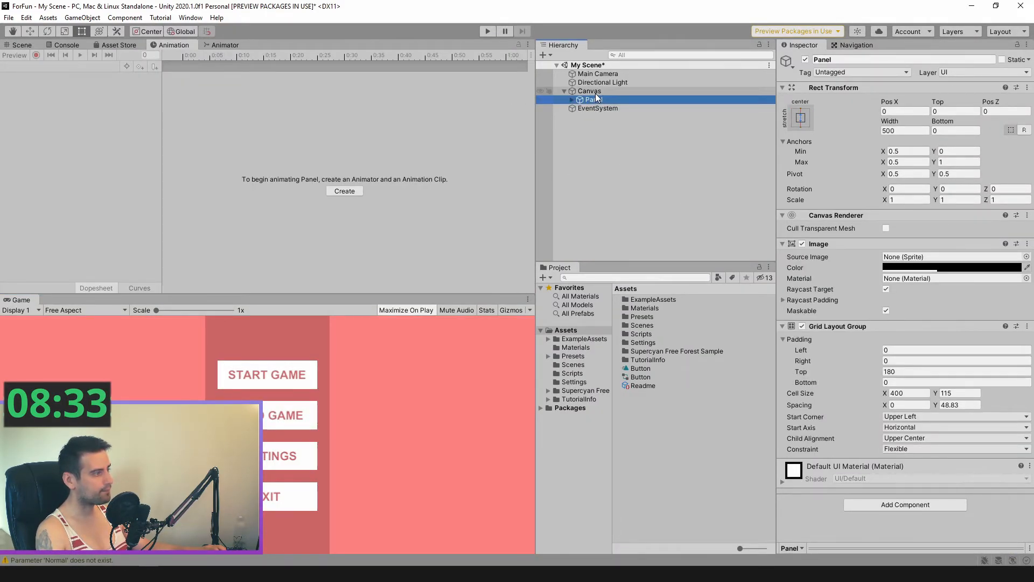
right_click(597, 90)
mouse_move(651, 286)
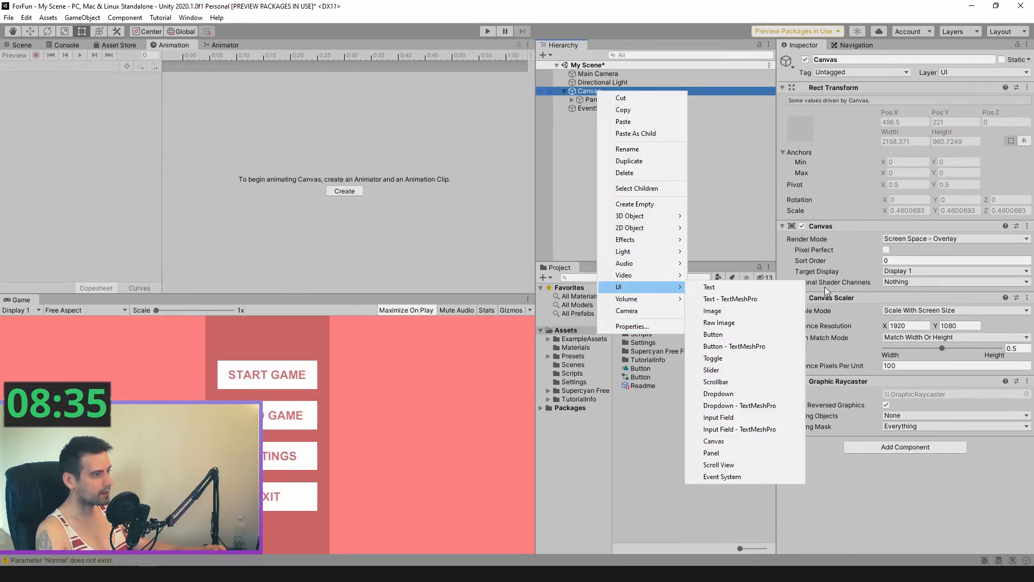
click(759, 307)
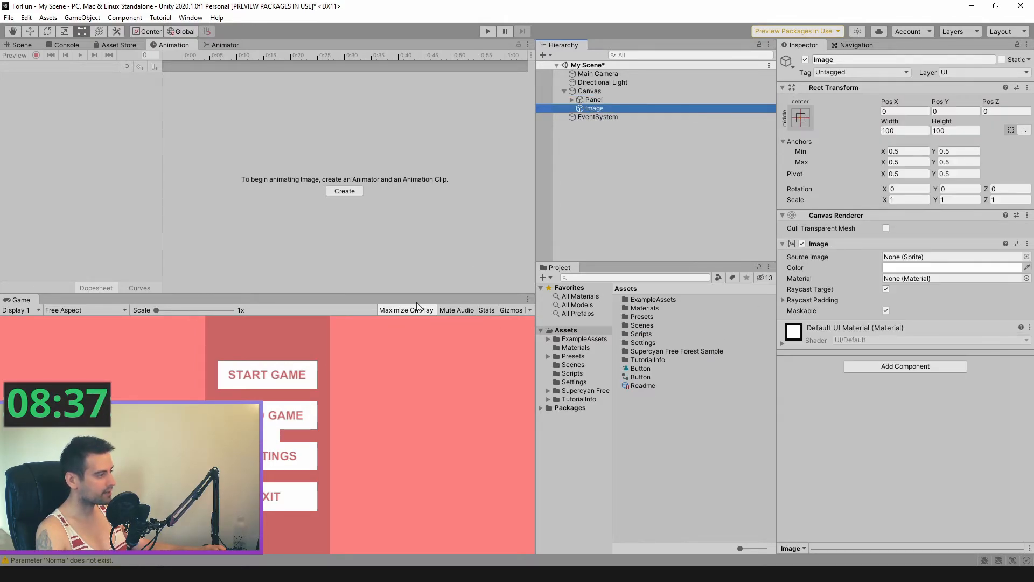
Resize the Image to about 688 by 144 in the Scene and align its anchor, pivot and position to the Canvas's top center
click(21, 45)
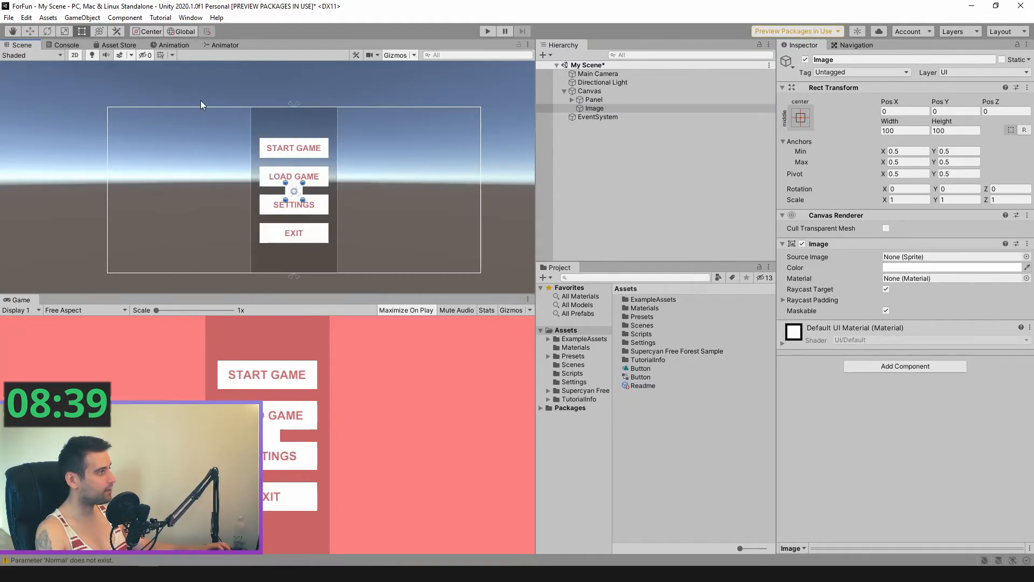
drag(286, 194, 242, 173)
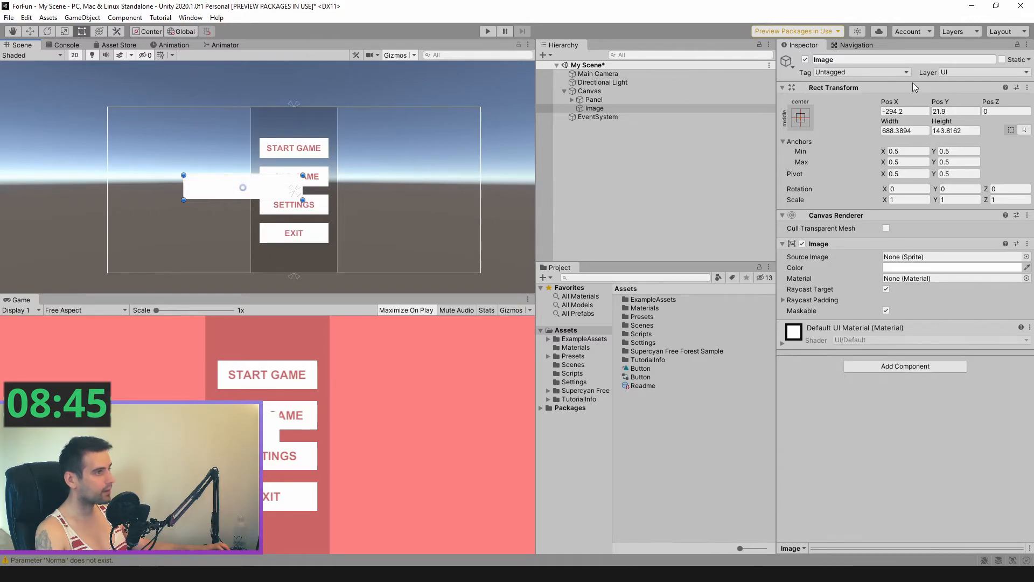
click(801, 117)
alt+shift+click(868, 205)
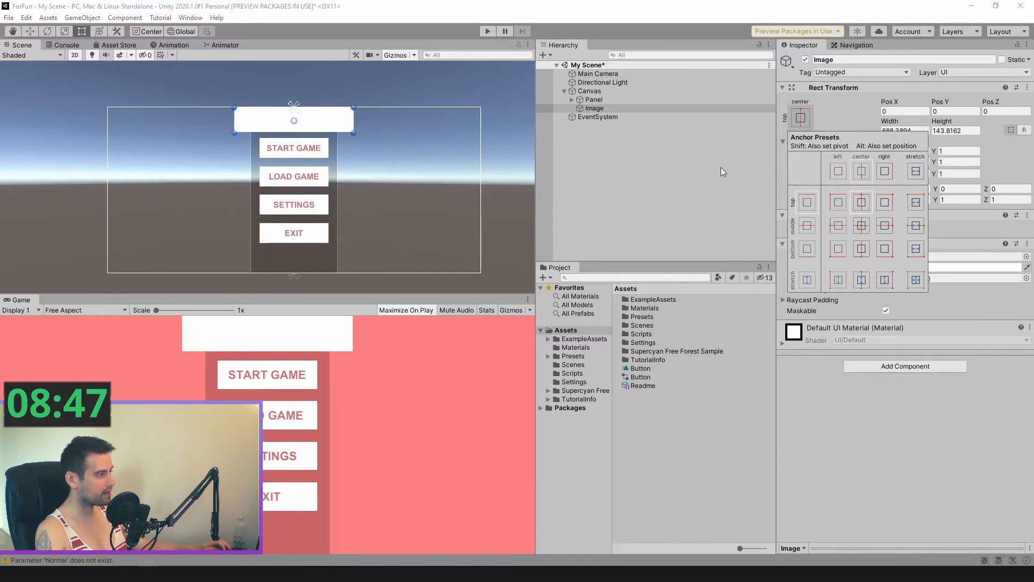
Add a child UI Image to the banner Image and stretch its anchors and position to fill the banner
click(593, 109)
right_click(594, 109)
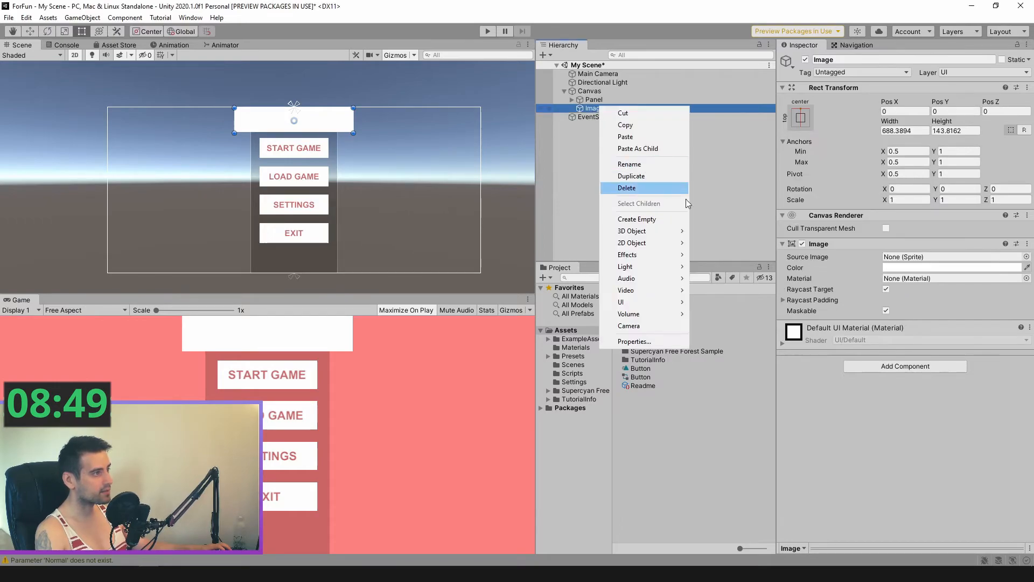
mouse_move(667, 302)
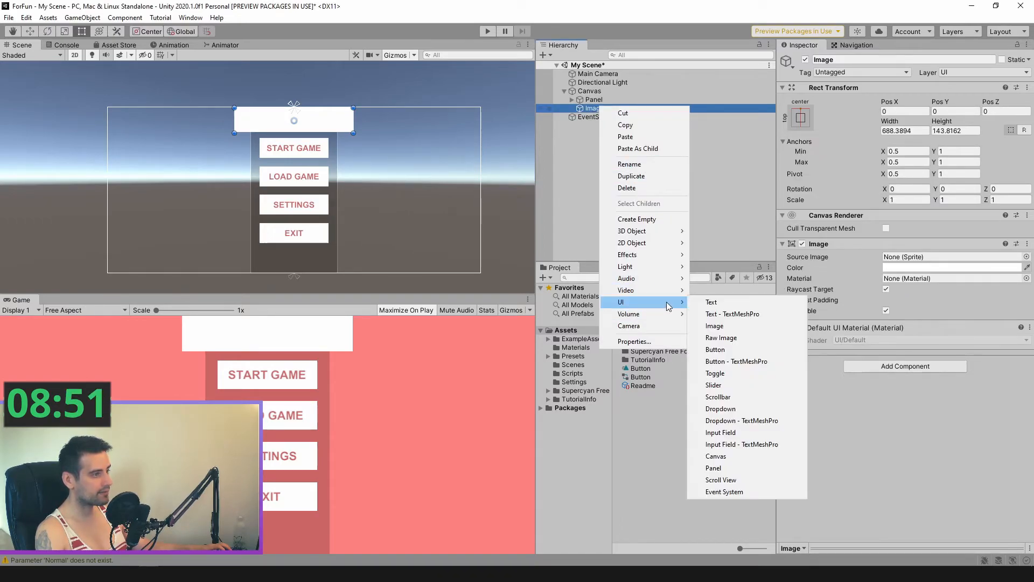
click(718, 327)
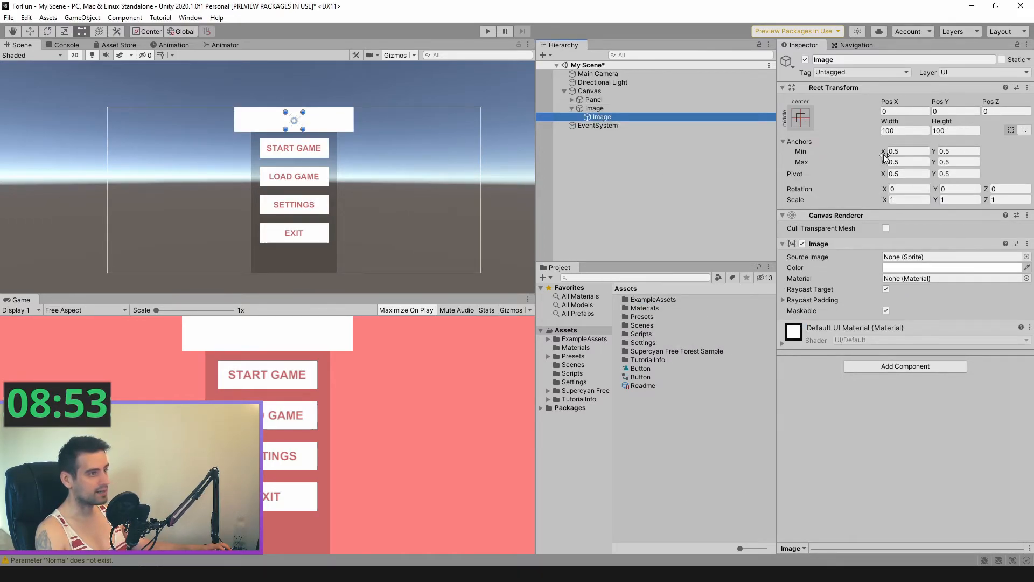
click(801, 119)
alt+click(916, 279)
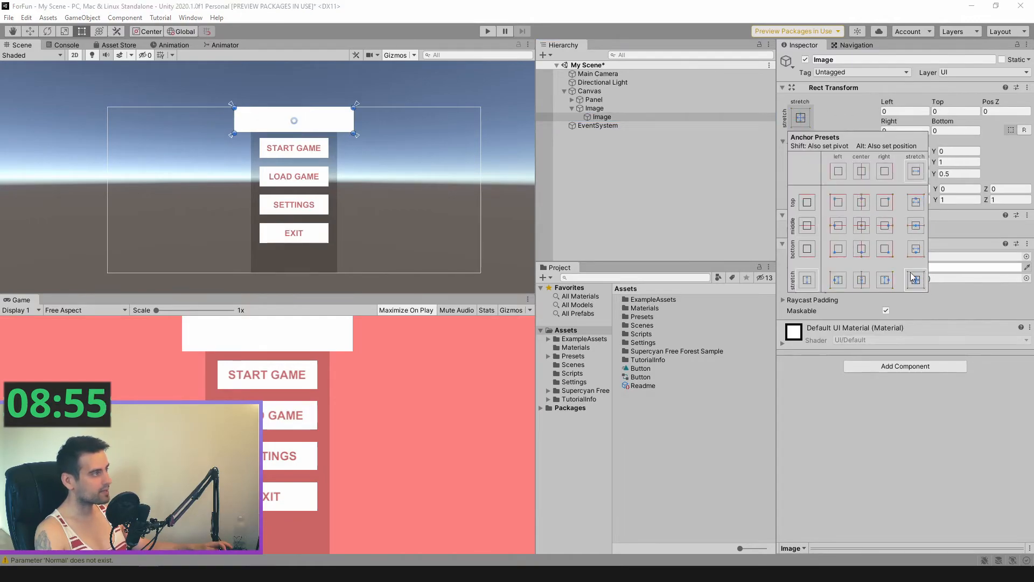
Set the child Image's color to dark grey 494949
scroll(489, 115, up, 1)
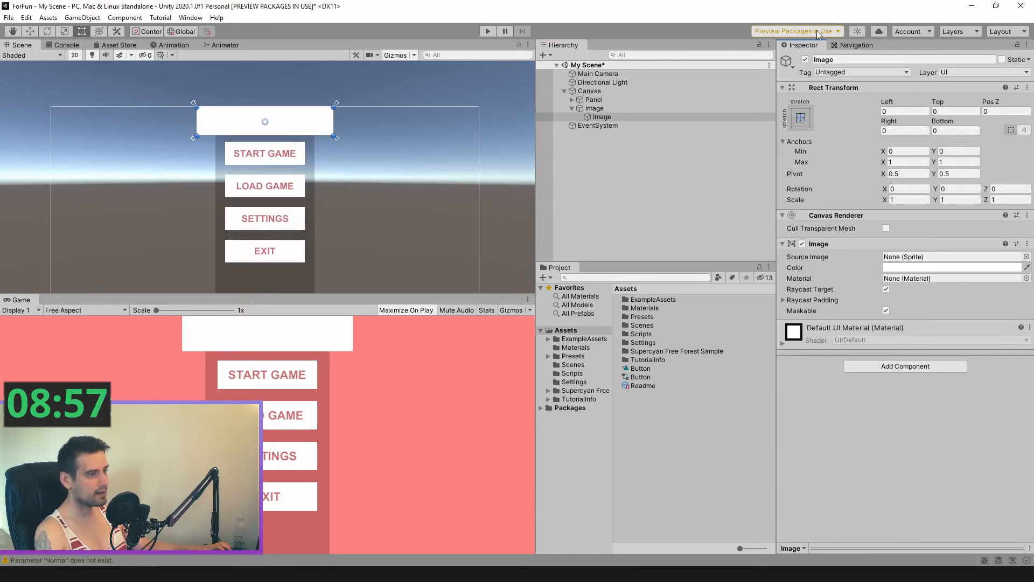
click(959, 268)
drag(974, 359, 905, 364)
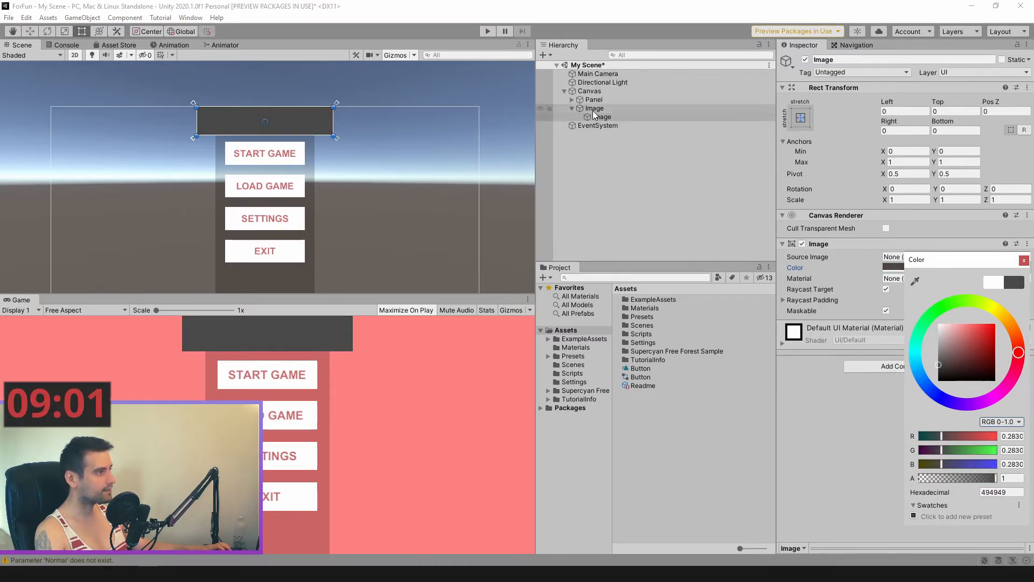
Try to offset the dark Image's sides inside the banner with Right 40 and Left -40
scroll(338, 125, up, 3)
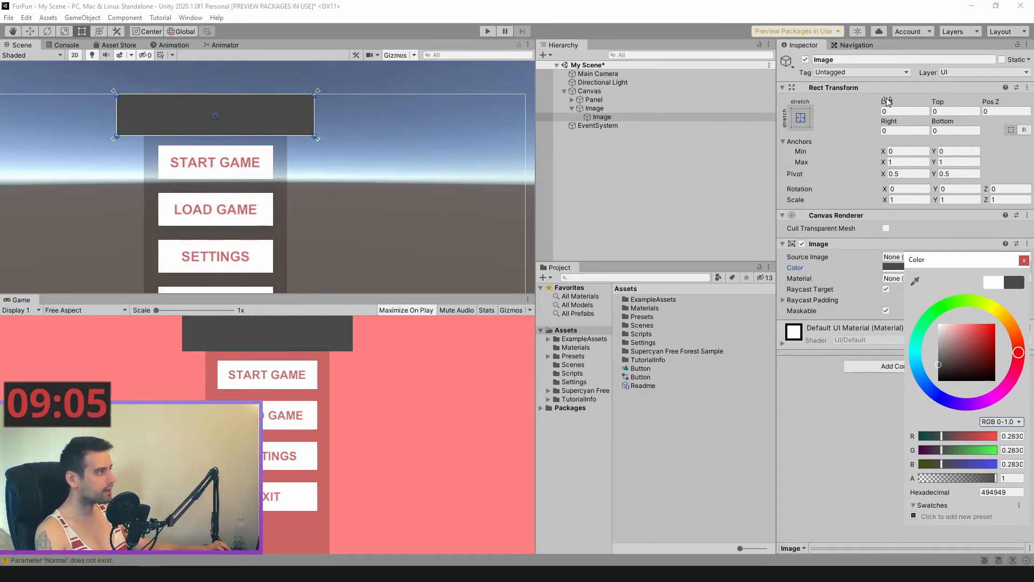
drag(314, 114, 303, 115)
click(908, 130)
text(40)
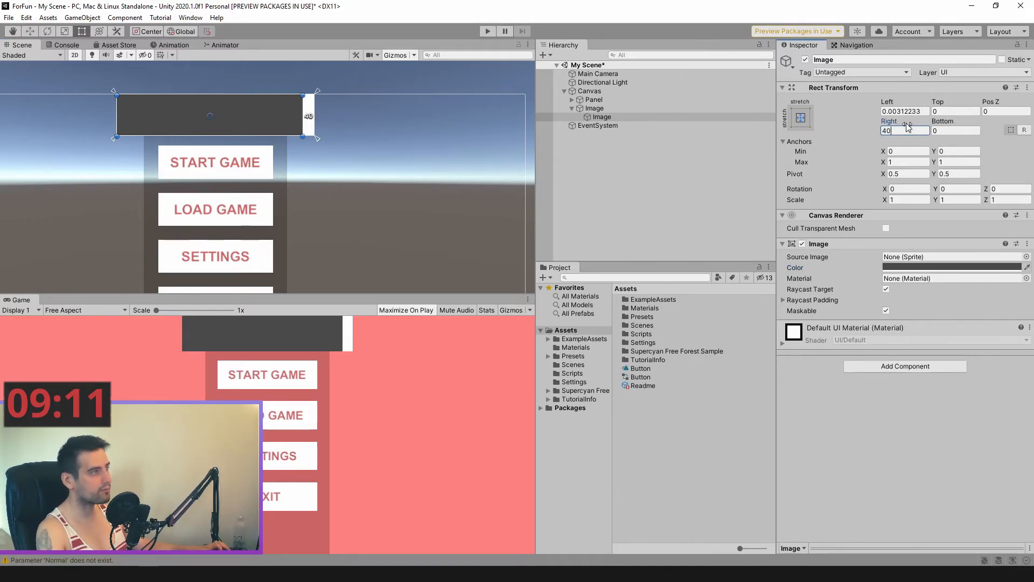
click(910, 112)
text(-40)
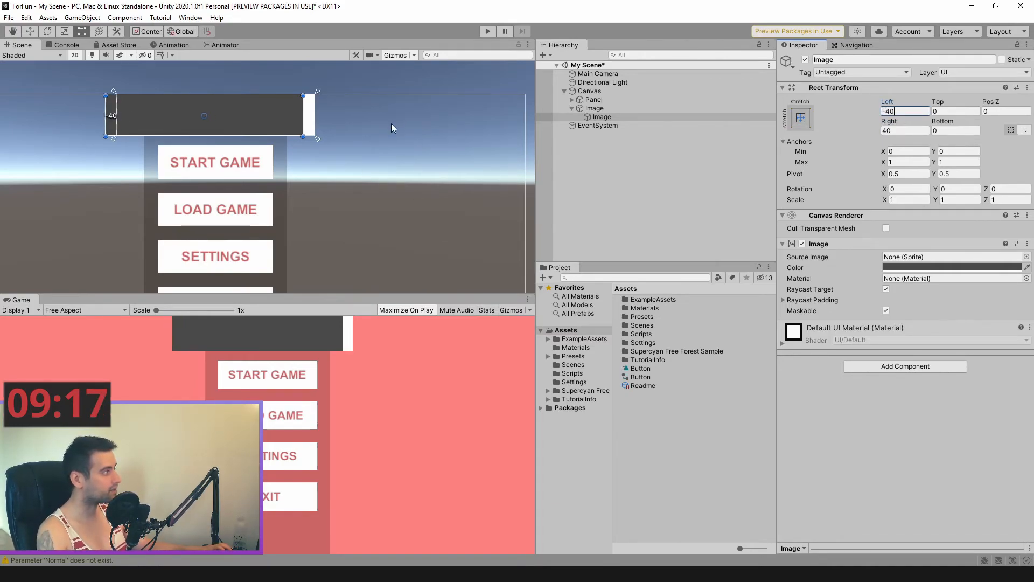
Inset the dark Image's left and right edges by about 64 and set its anchor to middle center
drag(241, 115, 252, 115)
drag(322, 117, 303, 115)
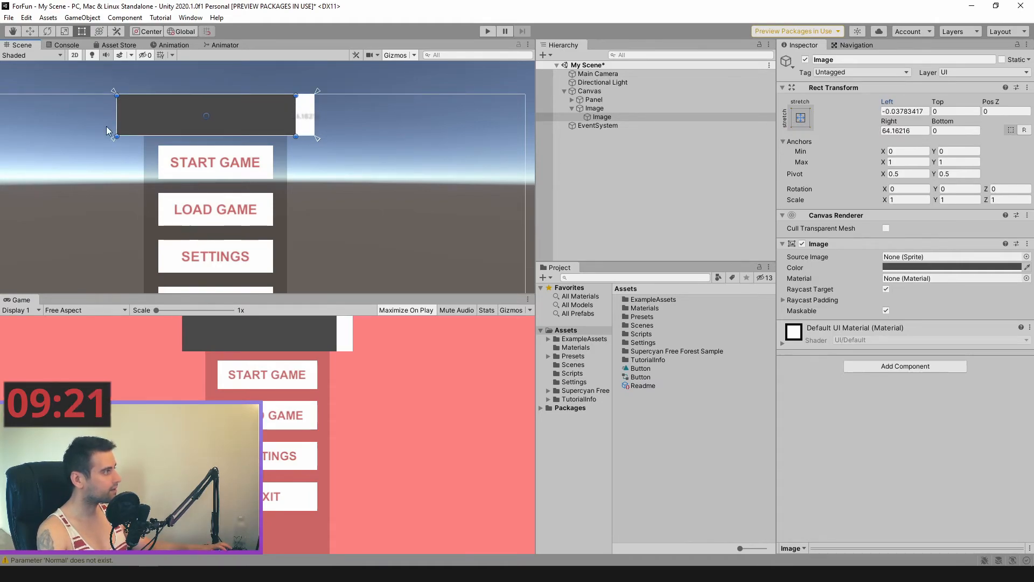
drag(117, 116, 135, 116)
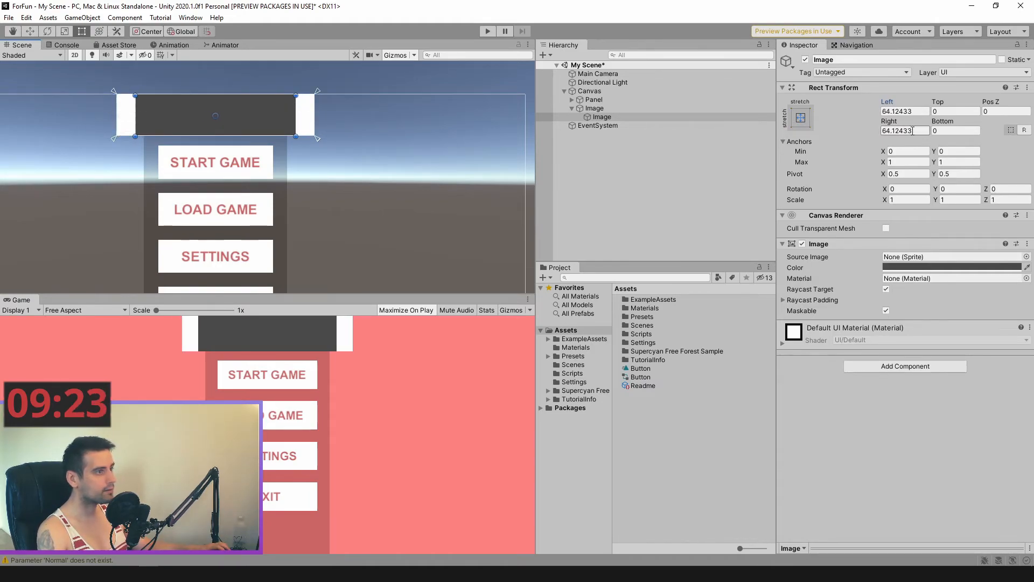
click(803, 119)
click(861, 225)
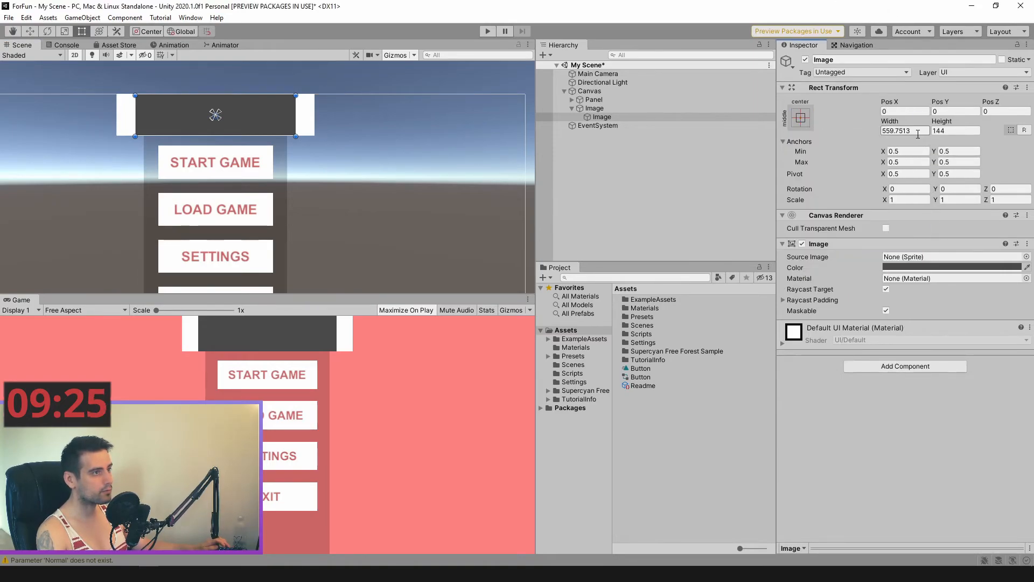
Set the dark Image's width to 500 and height to 100
drag(886, 125, 255, 107)
click(909, 130)
key(ctrl+a)
text(500)
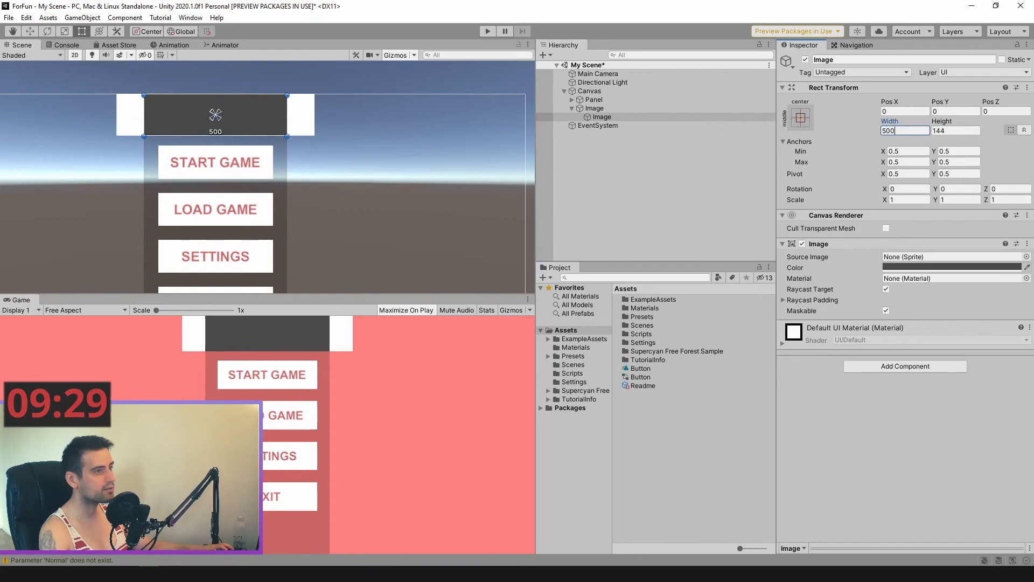
click(951, 131)
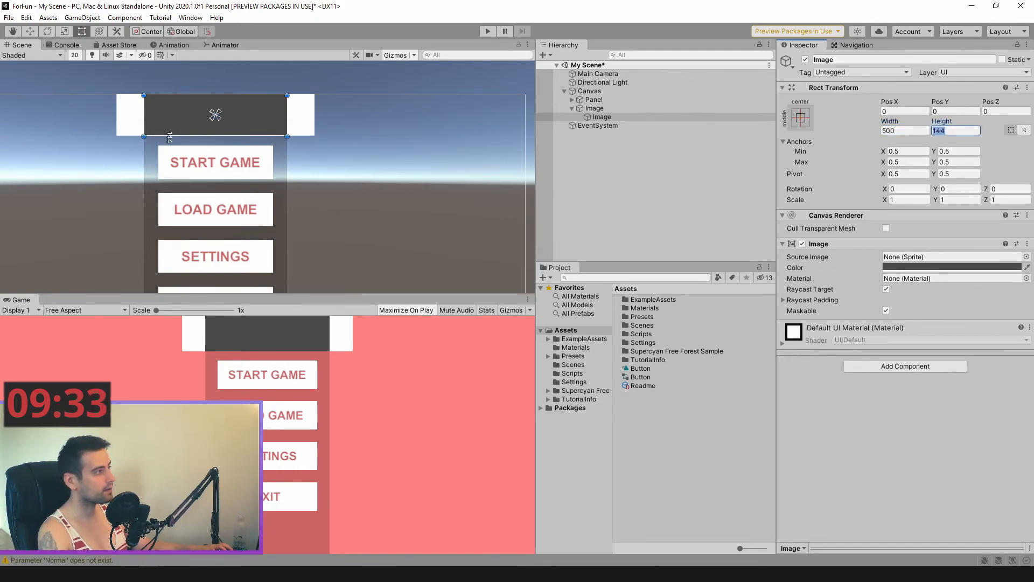
text(100)
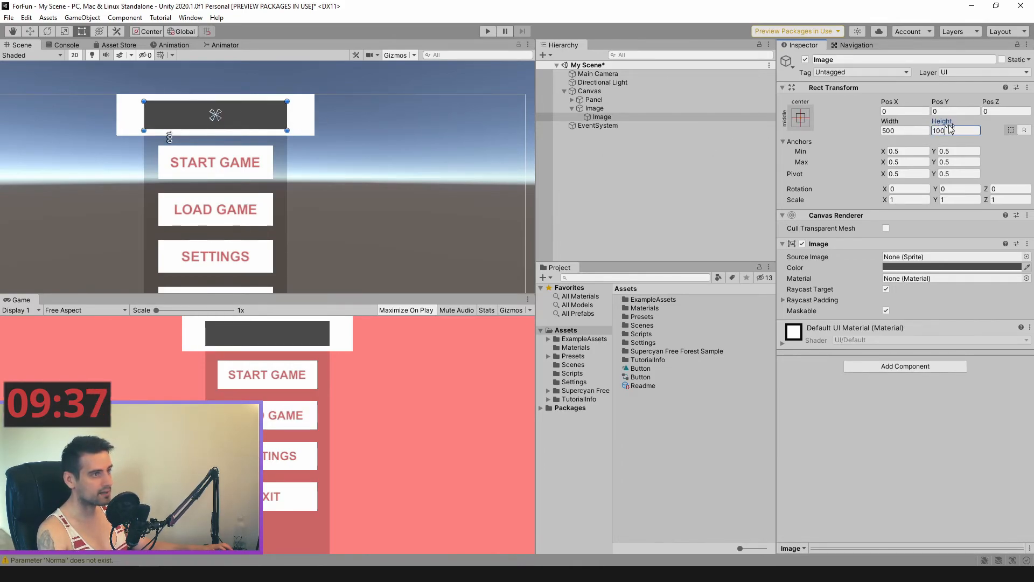
Set the dark Image's width to 550 and height to 125
click(905, 130)
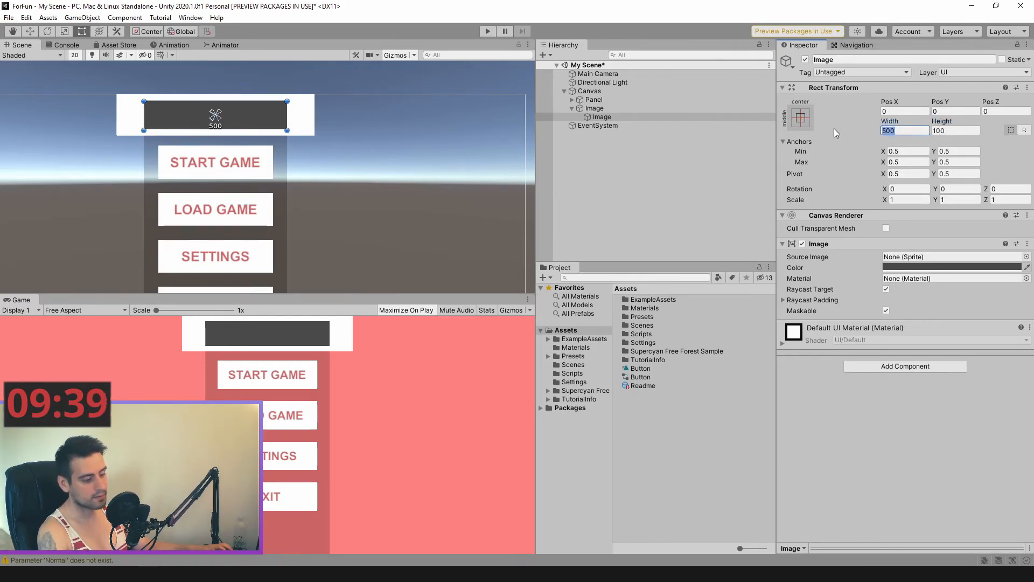
text(550)
click(937, 131)
text(26.6)
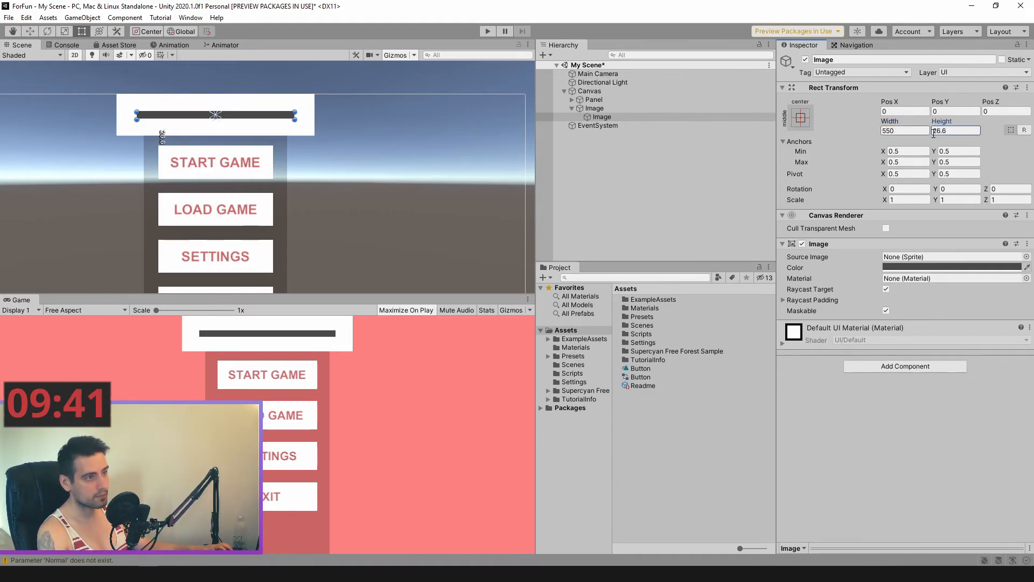
text(125)
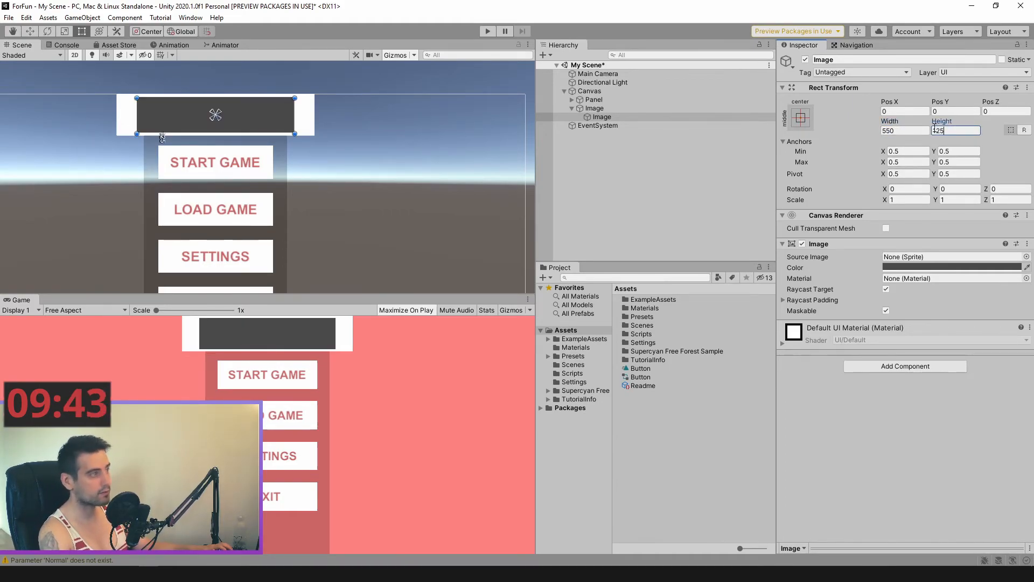
Add a UI Text reading LOGO to the dark Image and stretch it to fill its parent
right_click(603, 117)
mouse_move(648, 315)
click(716, 314)
click(837, 264)
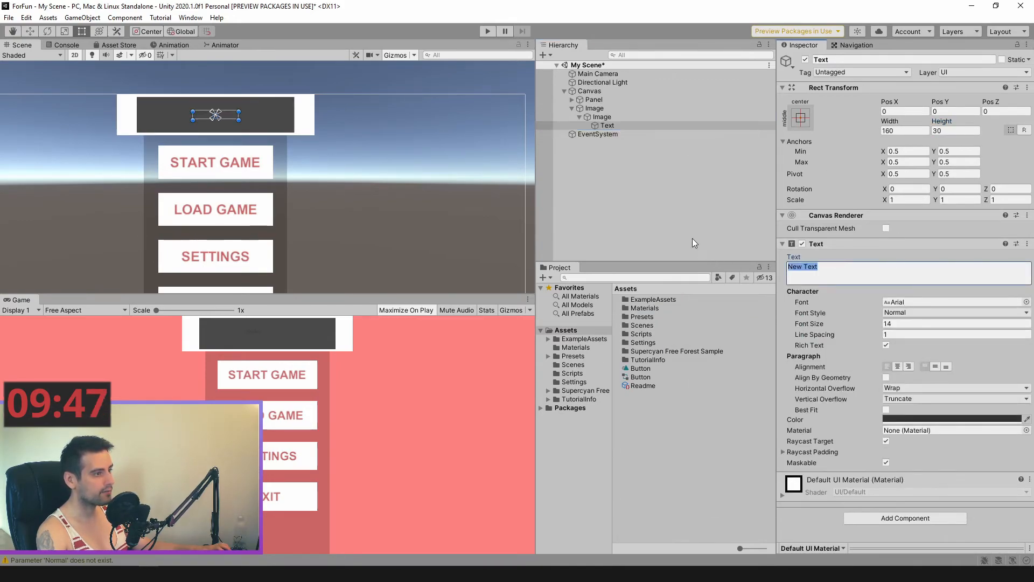
text(LOGO)
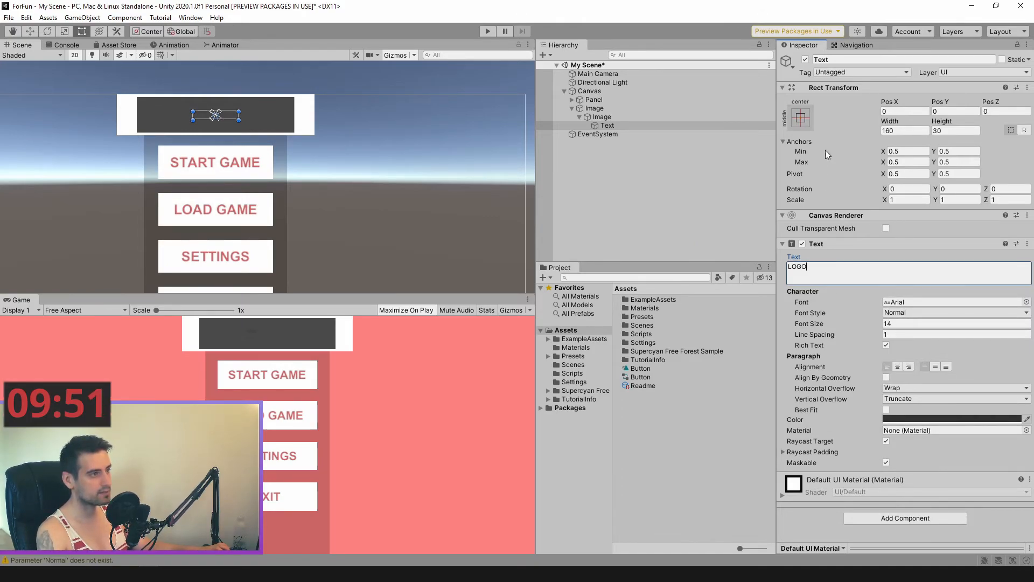
click(800, 118)
alt+click(916, 279)
Format the LOGO text with font size 98, horizontal and vertical centering, and white color FFFFFF
drag(804, 329, 921, 317)
click(898, 367)
click(935, 366)
click(909, 420)
drag(949, 381, 940, 360)
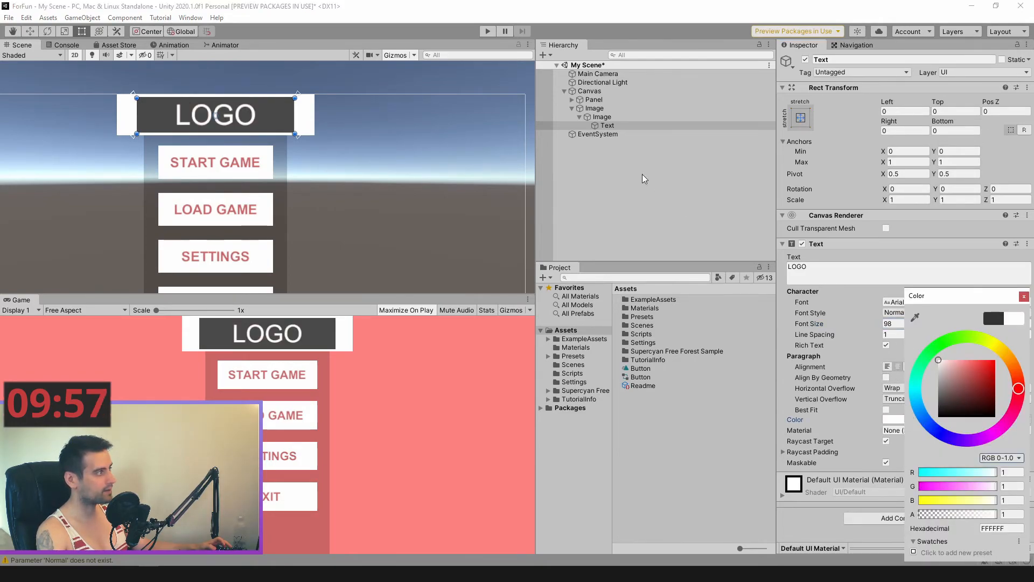
click(1024, 297)
Deselect the text and play the scene to check the menu with its LOGO banner
click(460, 134)
click(489, 32)
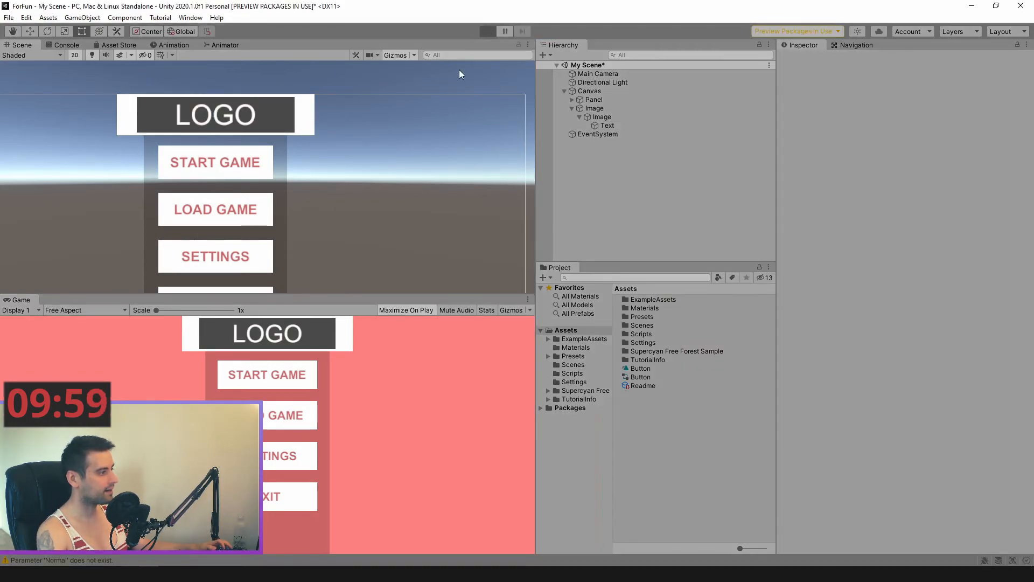